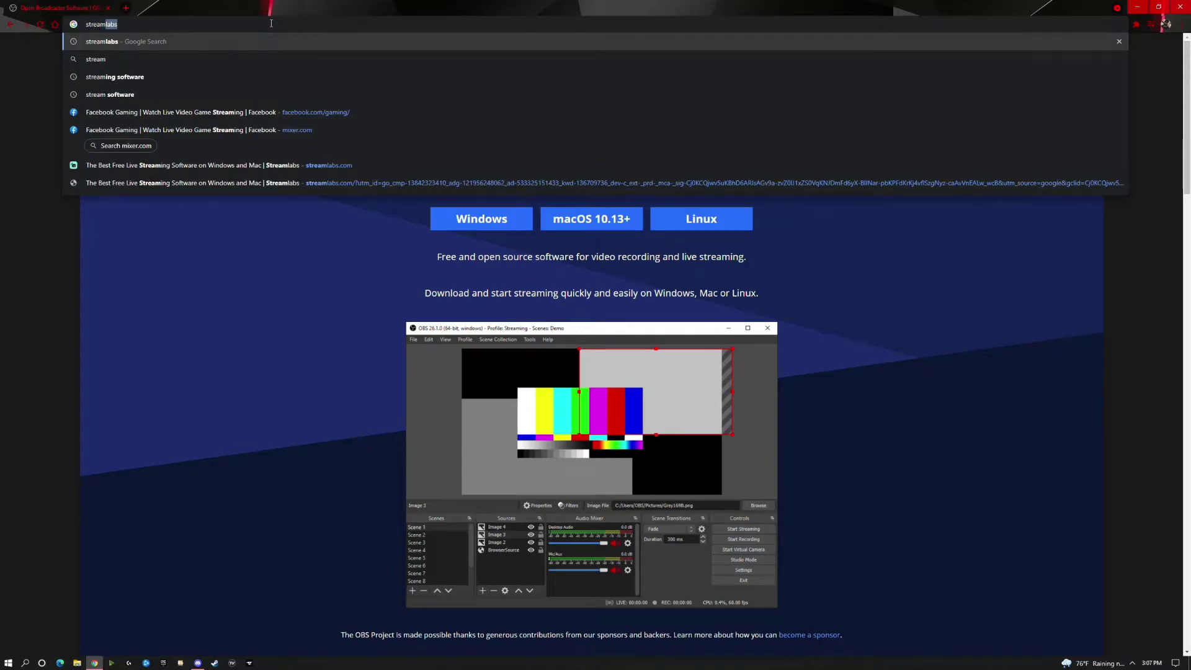
Search the web for streamlabs and open the official Streamlabs site from the results.
key("Return")
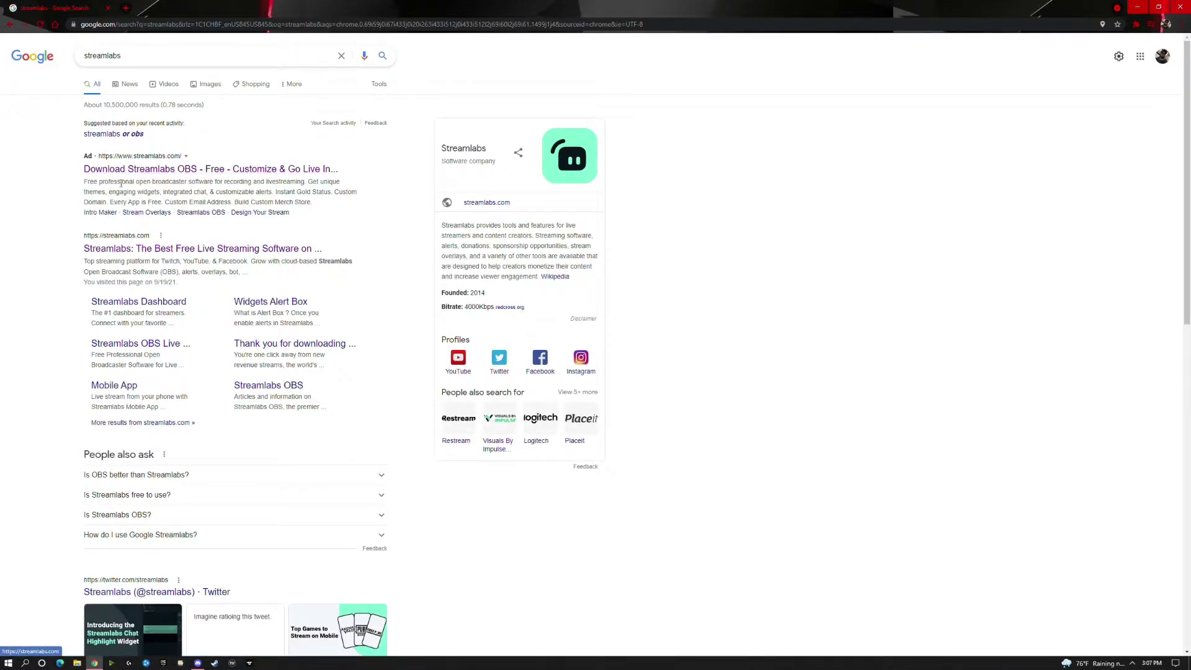
left_click(265, 249)
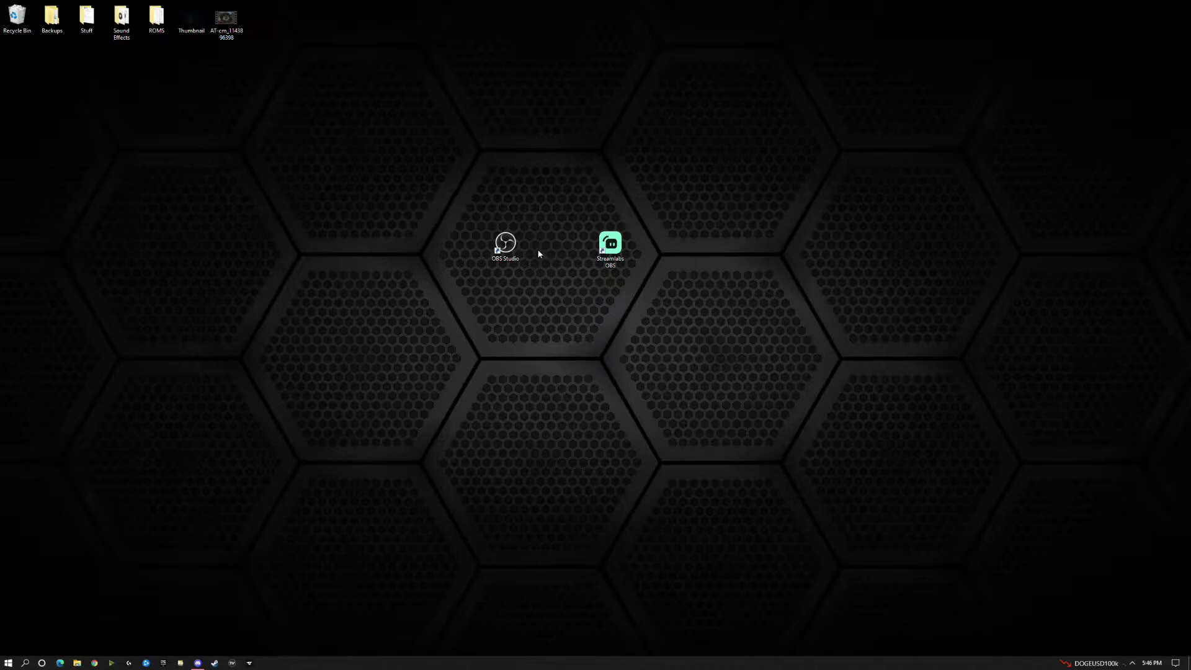
Launch OBS Studio from the desktop and shift its window slightly on the screen.
left_click(512, 250)
double_click(511, 249)
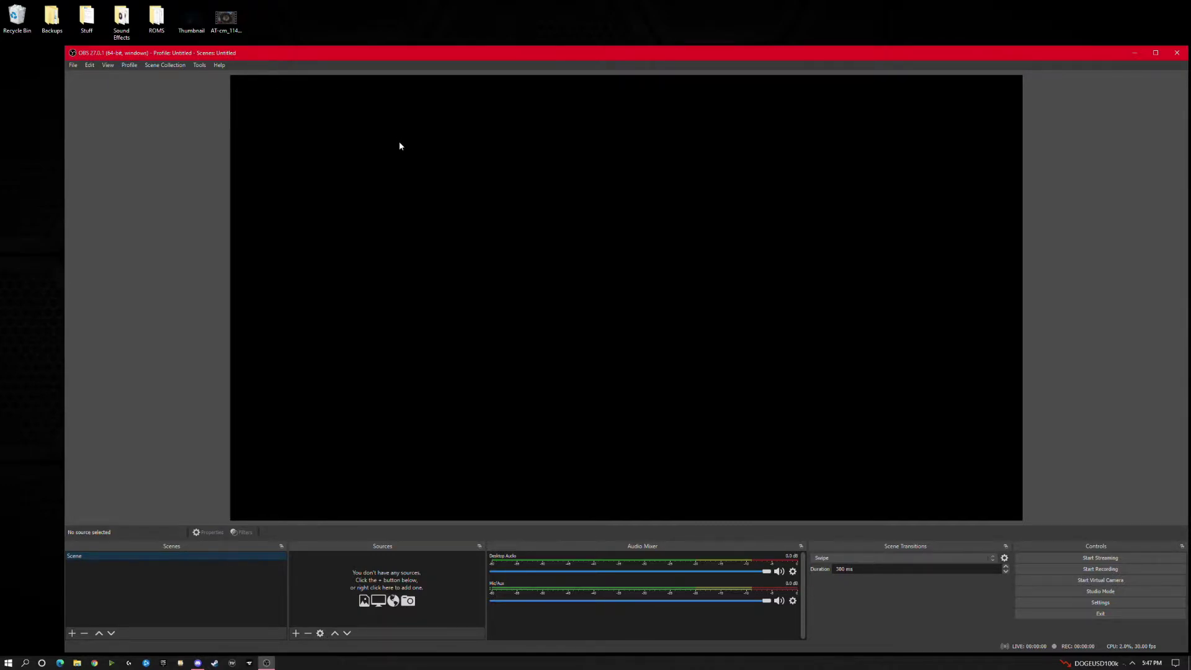
left_click_drag(409, 55, 403, 49)
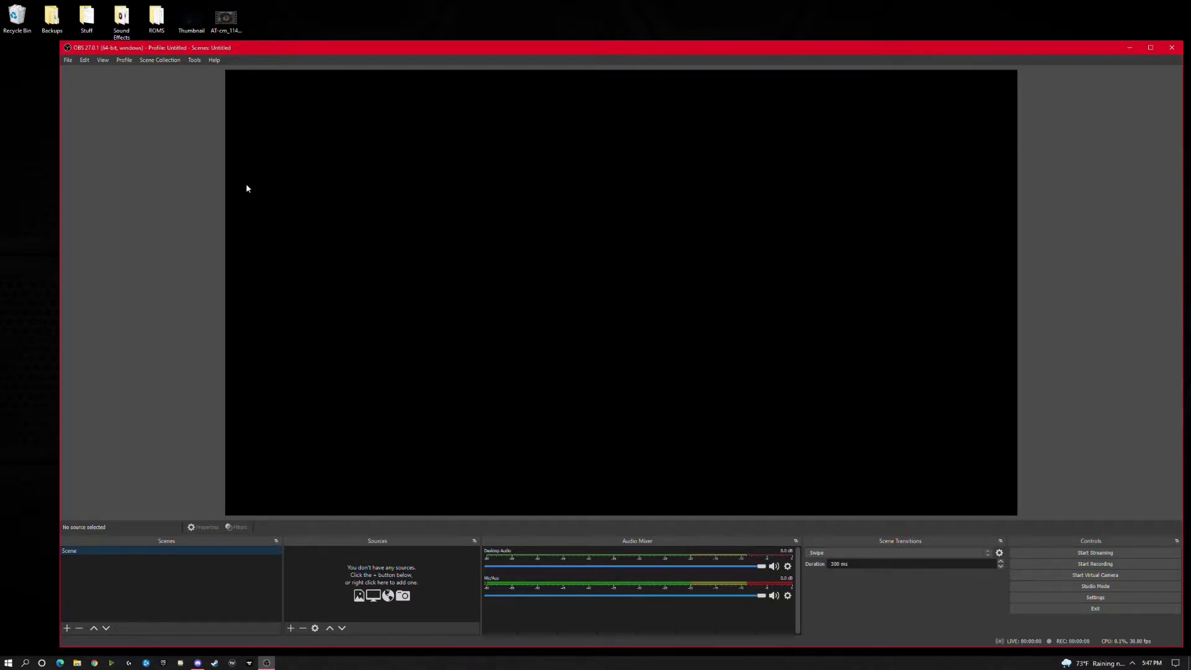
In the stream settings, show the full list of streaming services and choose Twitch as the service.
left_click(1031, 598)
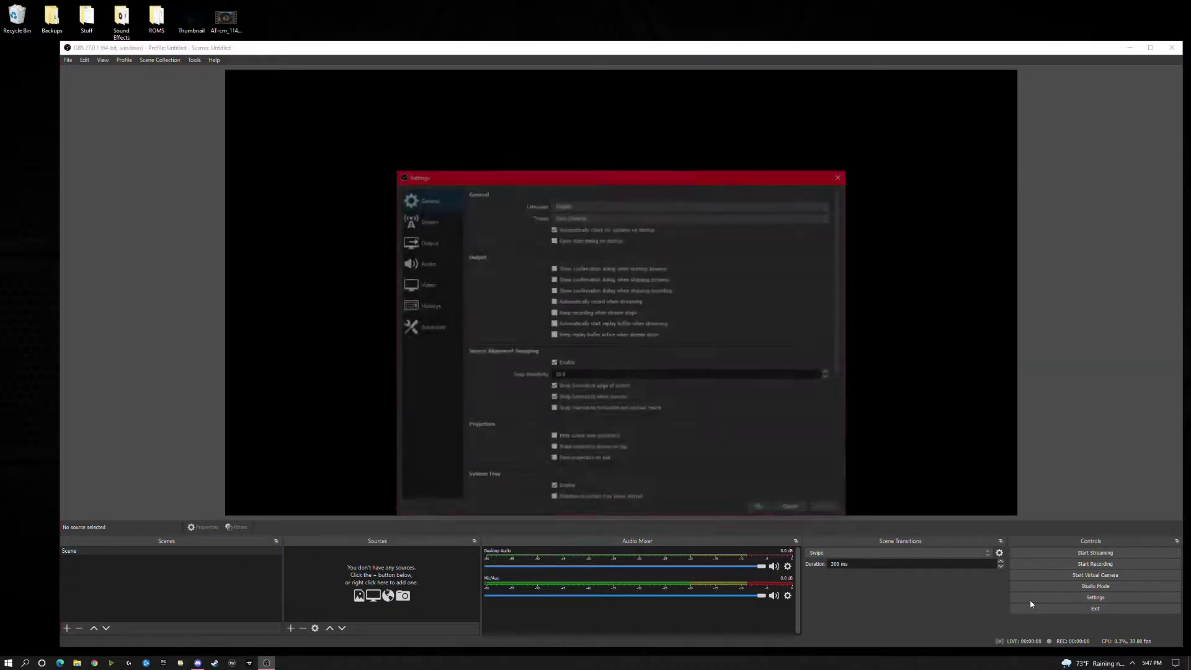
left_click(420, 224)
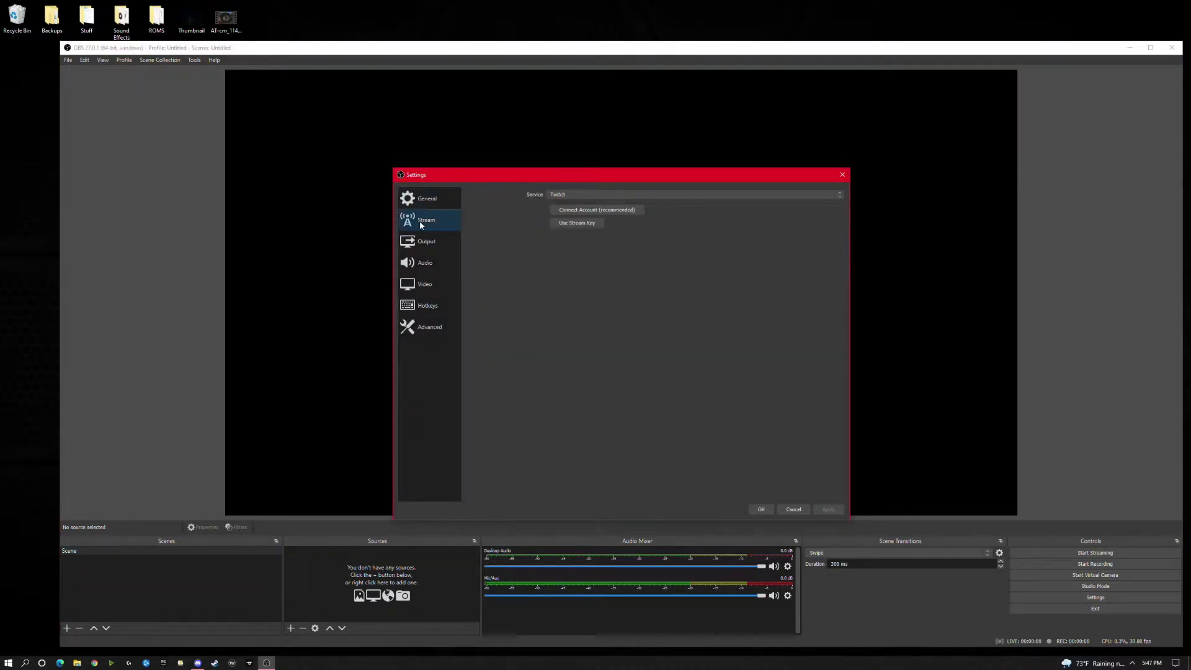
left_click(589, 196)
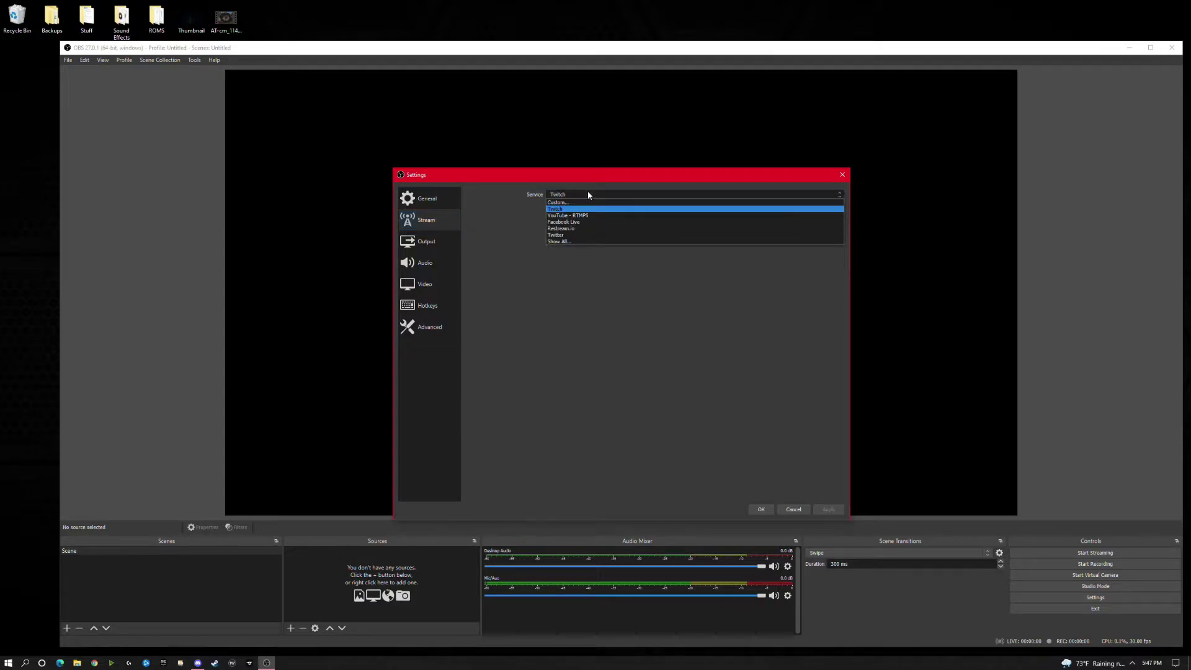
left_click(576, 241)
scroll(575, 245, "down", 20)
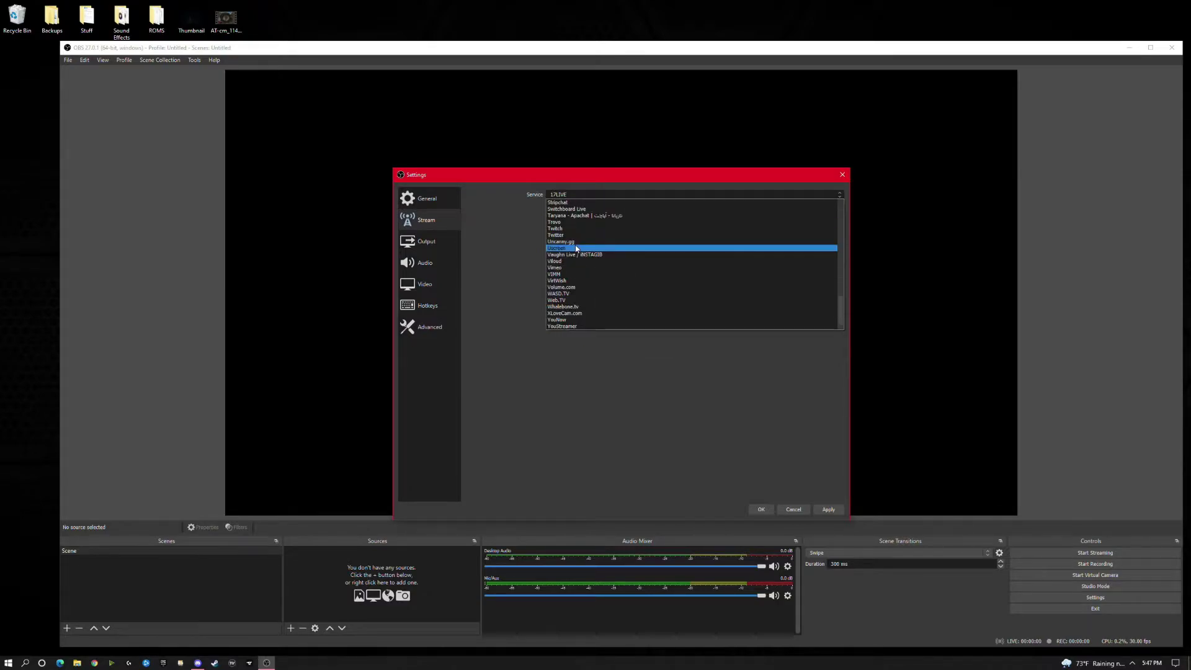
left_click(574, 229)
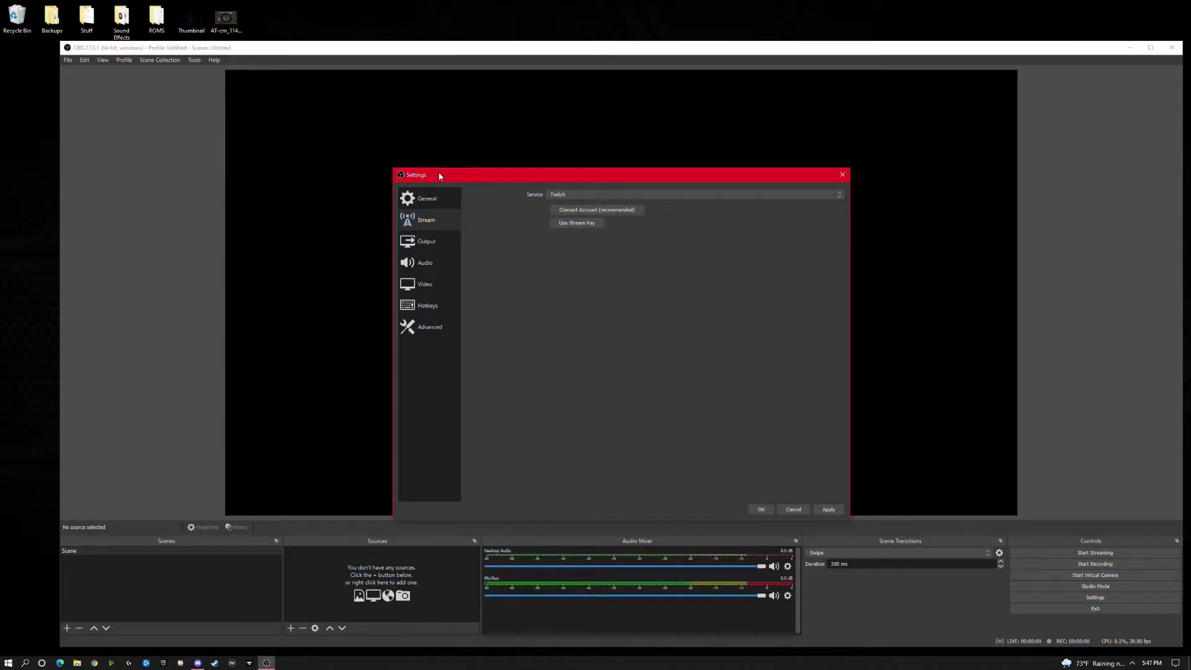
Connect the Twitch account to the stream settings and look through the available Twitch servers.
left_click_drag(463, 175, 462, 164)
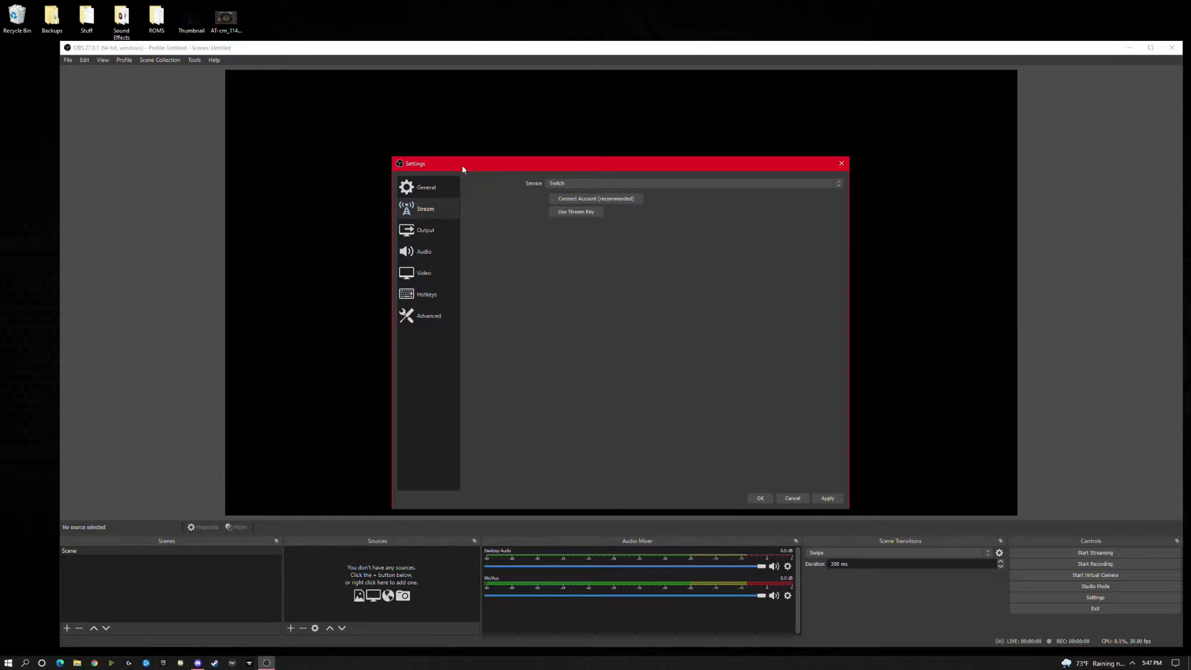
left_click(572, 201)
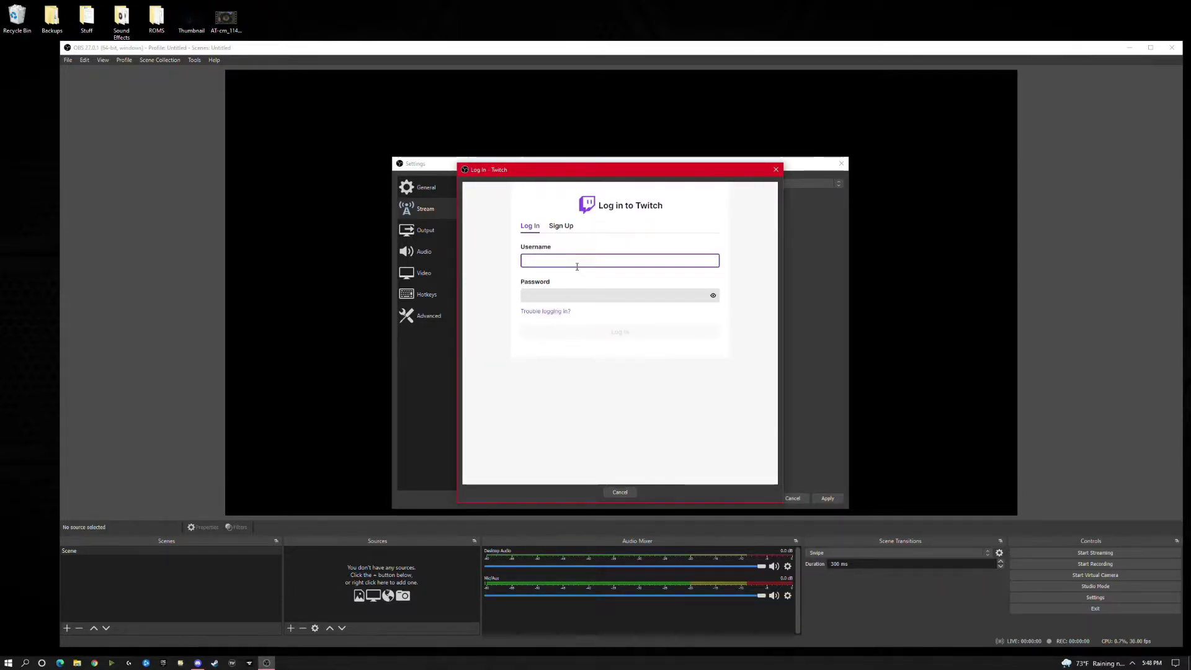
left_click_drag(614, 176, 337, 186)
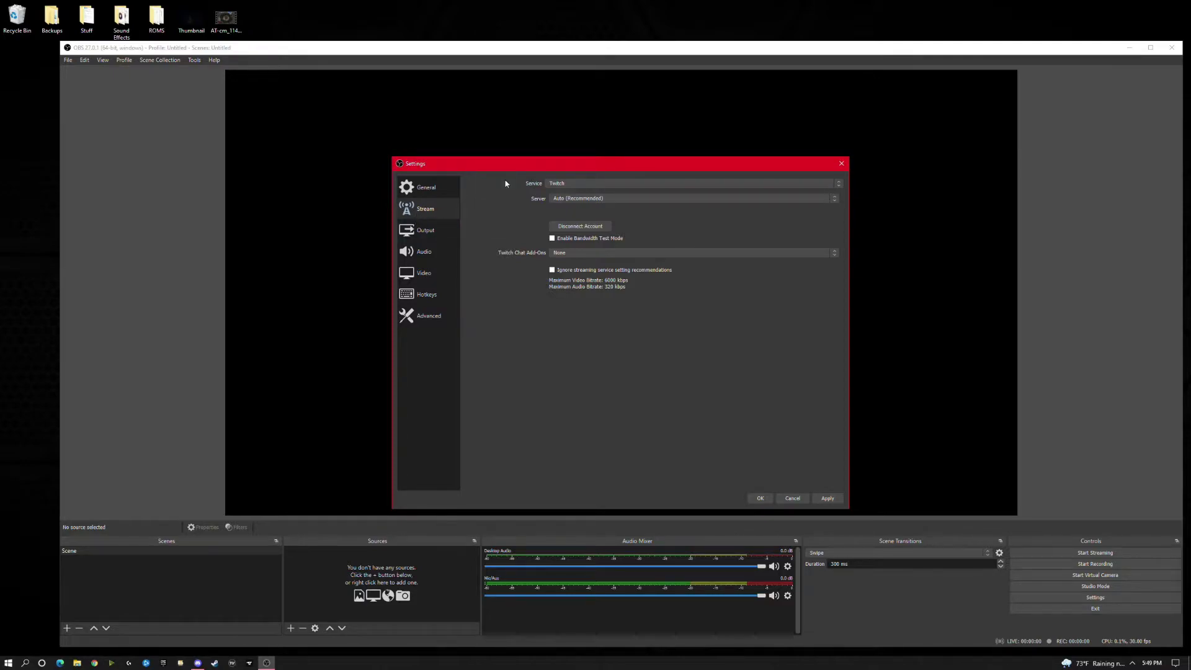
left_click(574, 203)
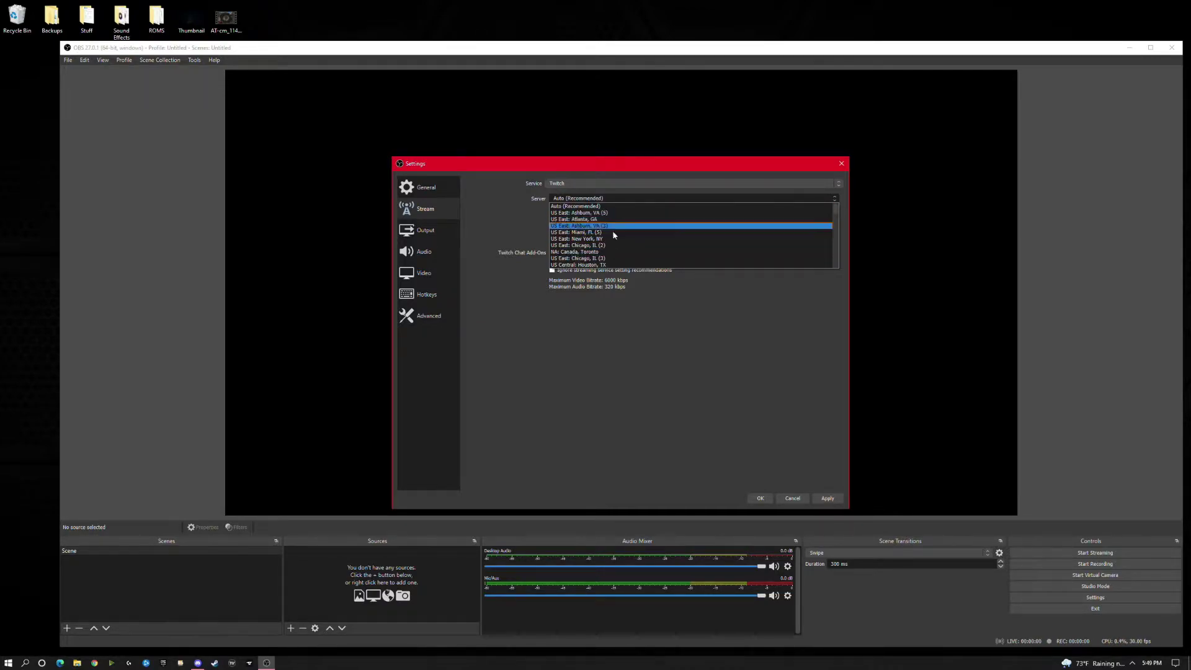
left_click(522, 228)
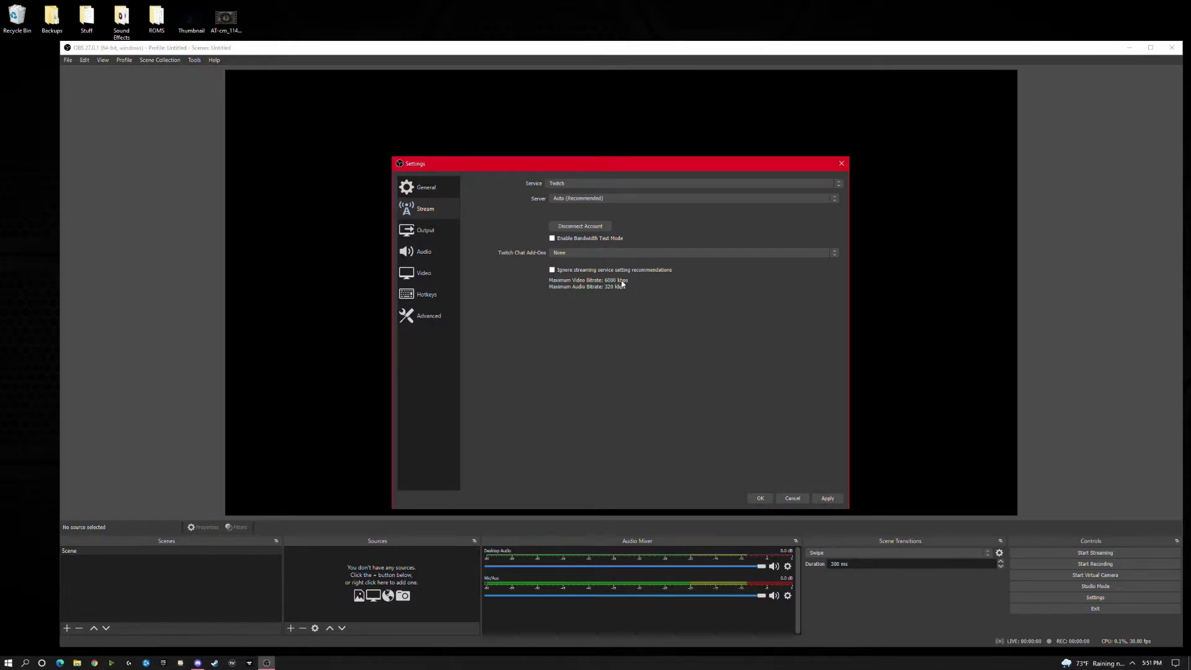
In the output settings, set the streaming video bitrate to 6000 Kbps and the encoder to Hardware (NVENC).
left_click(441, 233)
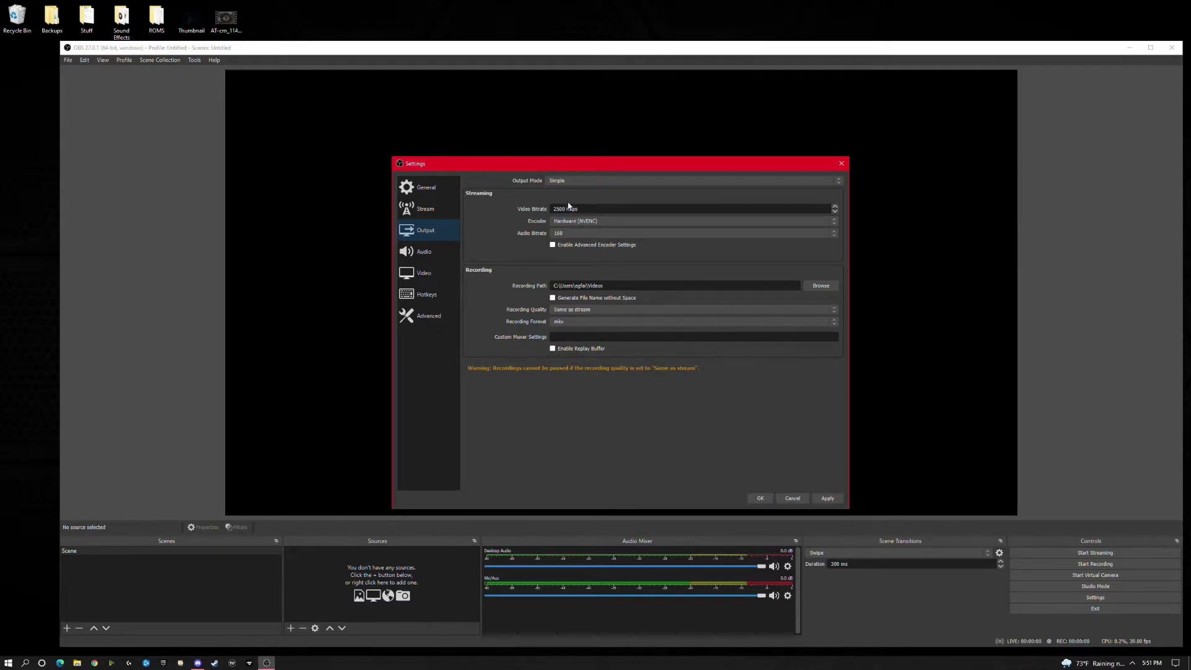
left_click_drag(565, 209, 533, 211)
type("6000")
left_click(574, 223)
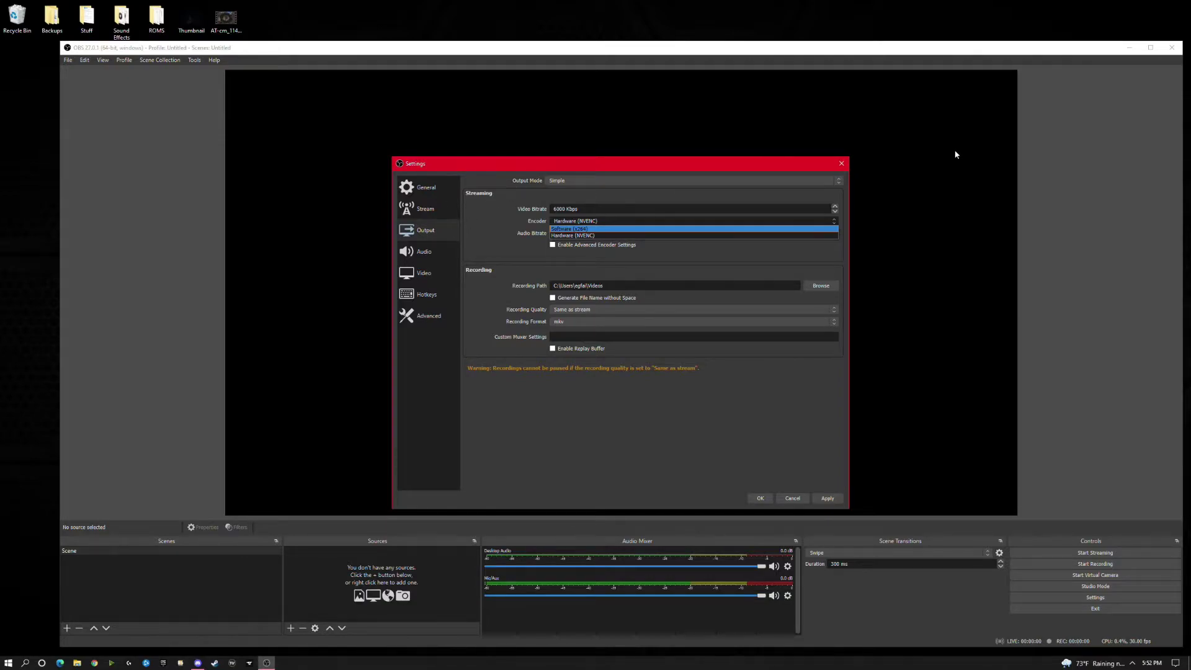
left_click(593, 236)
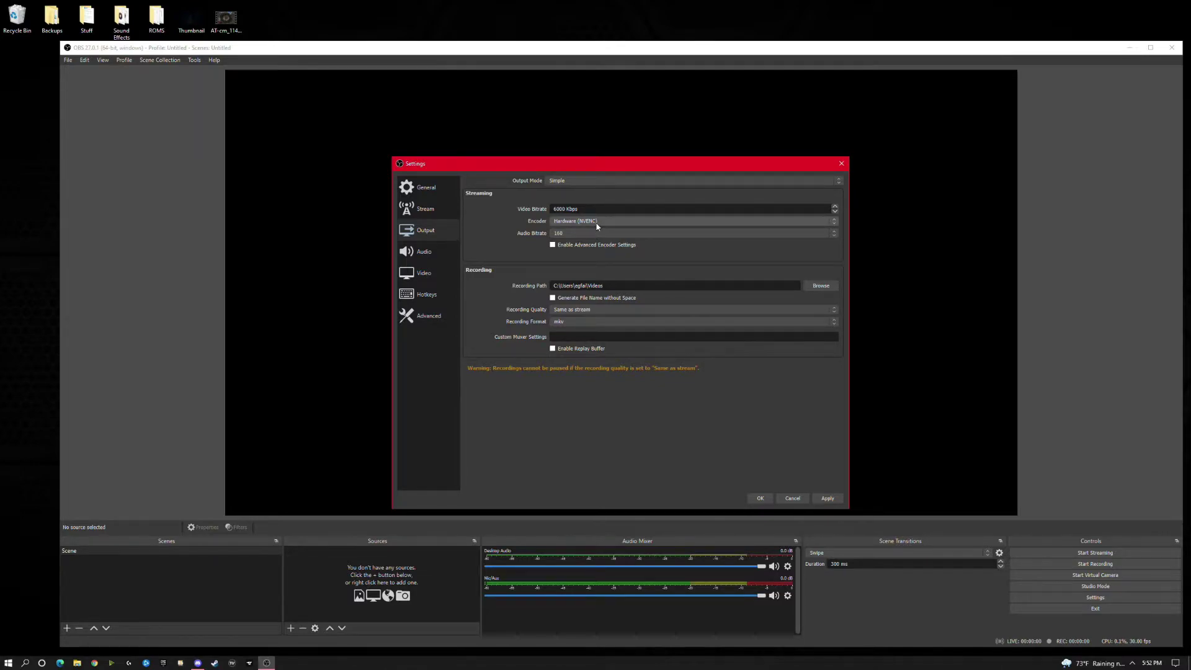
Review the available streaming encoders and audio bitrate options without changing them.
left_click(596, 225)
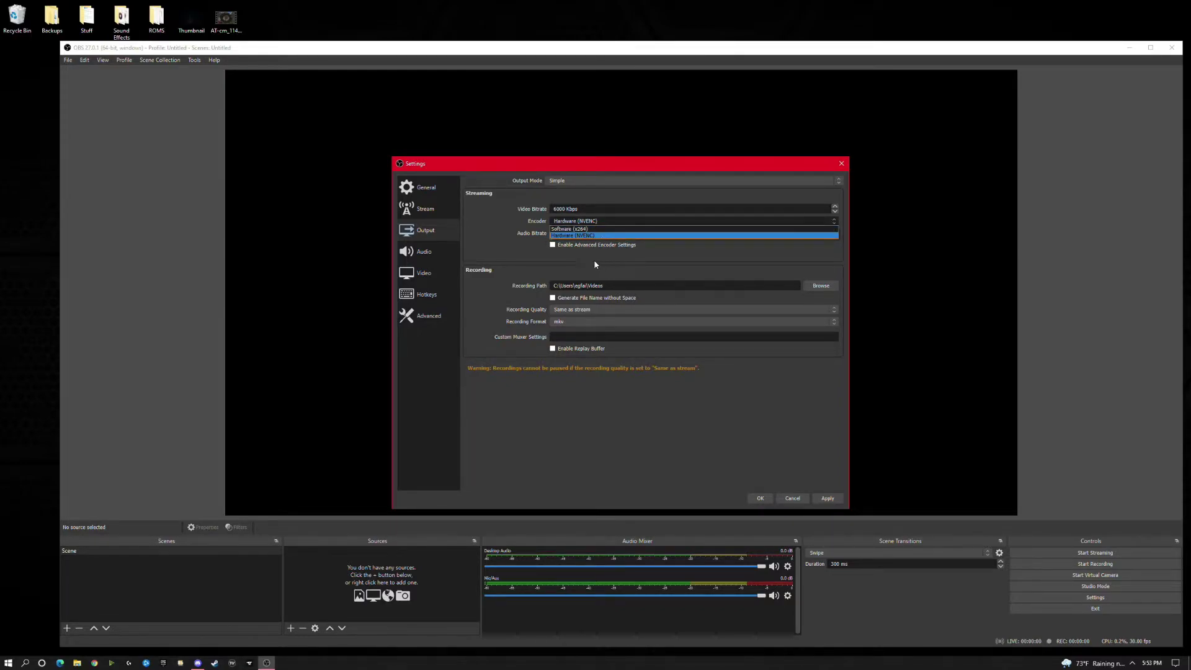
left_click(508, 230)
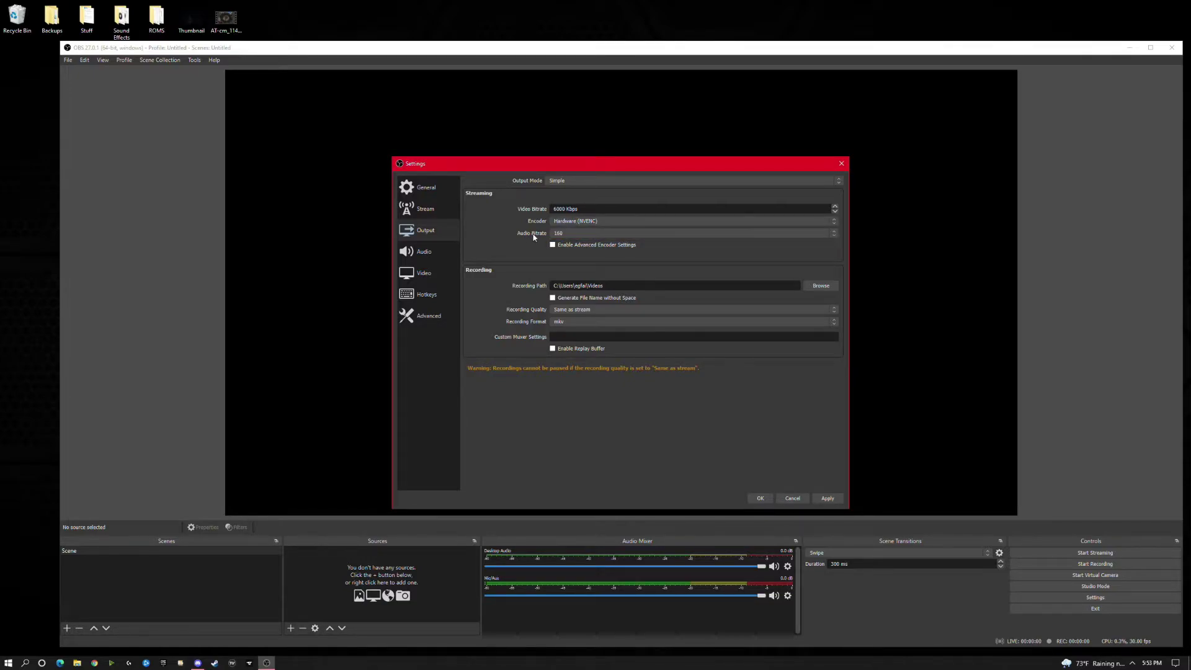
left_click(570, 234)
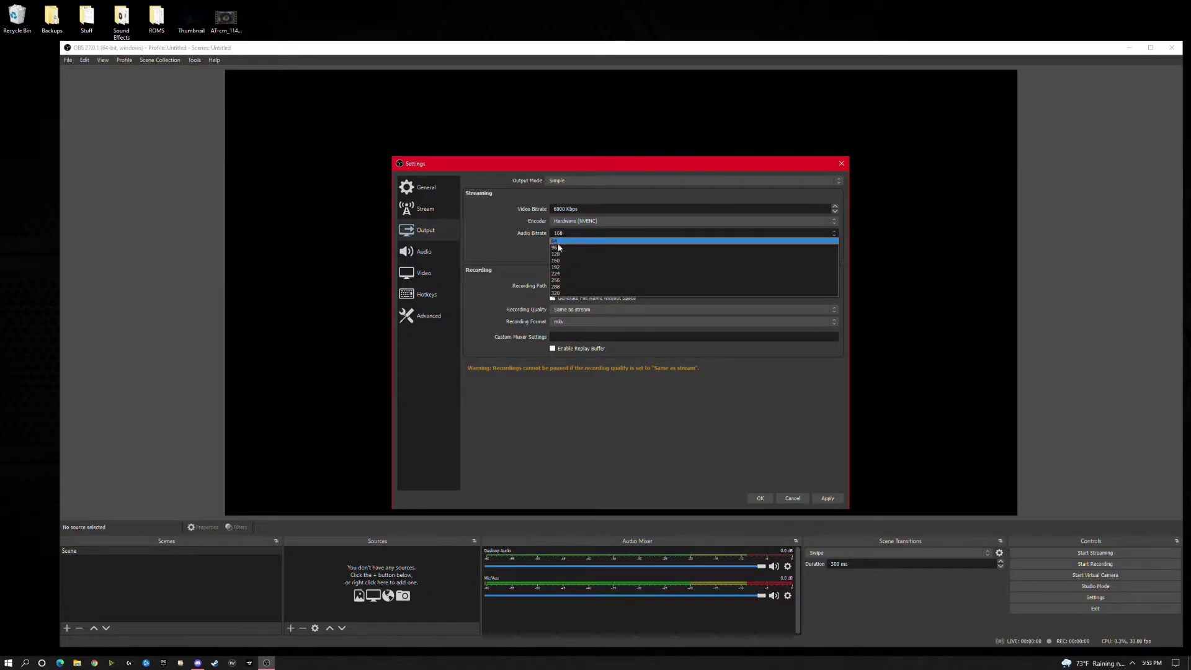
left_click(514, 261)
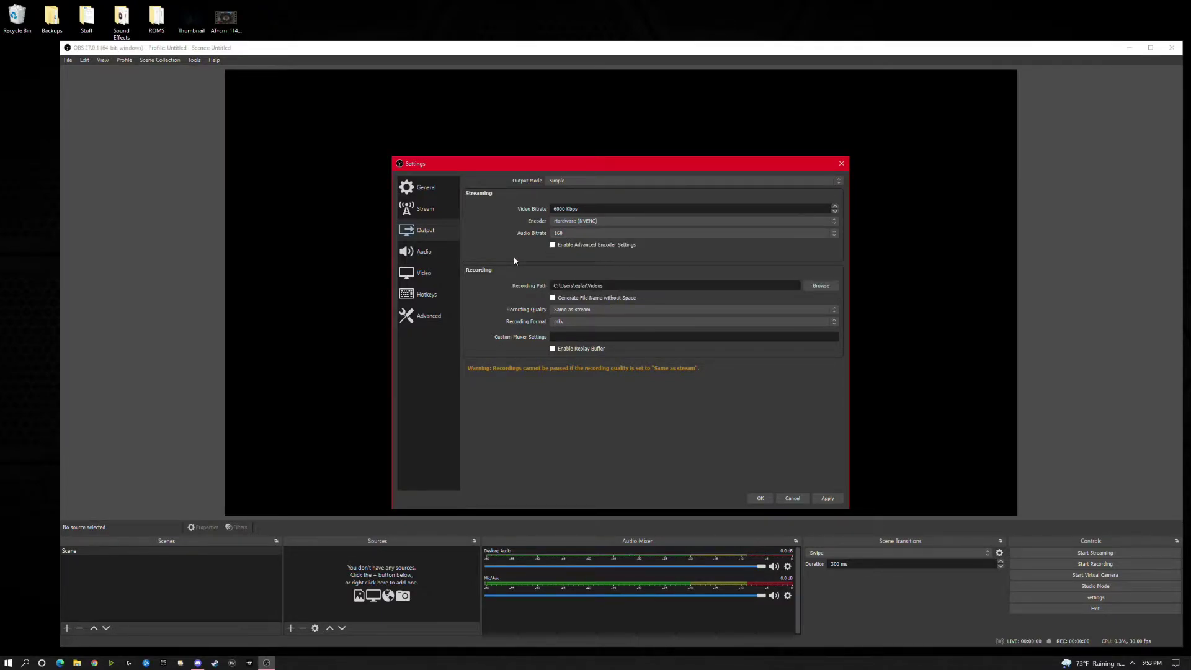
left_click(566, 233)
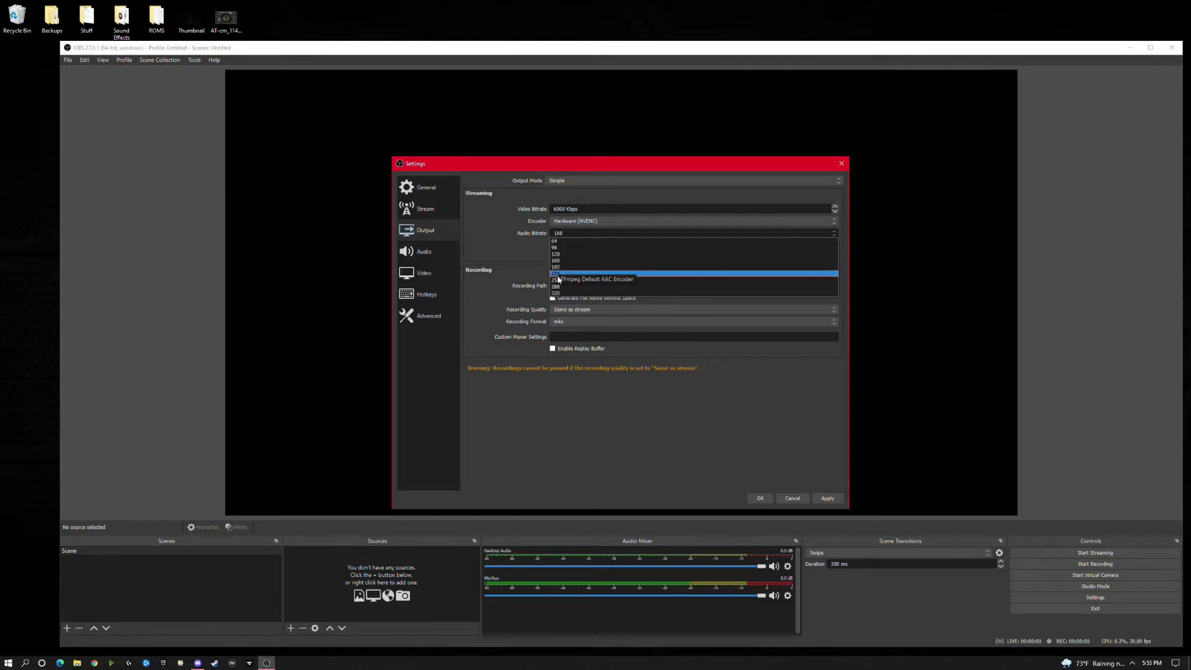
left_click(533, 259)
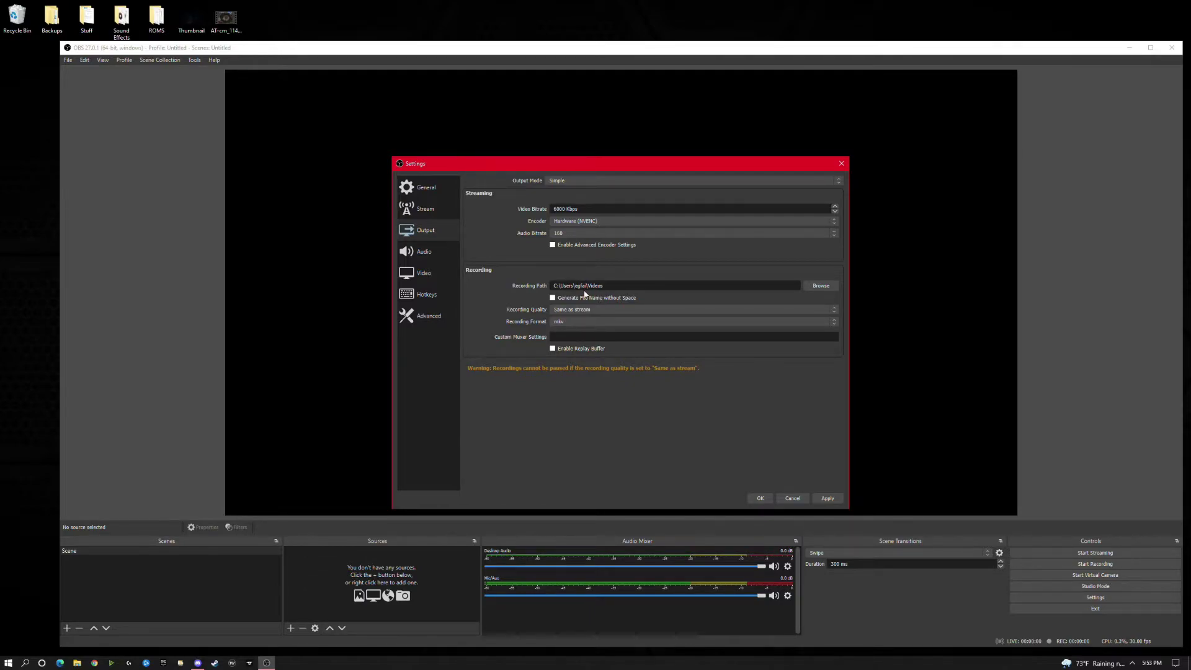
Set the recording path to the Desktop folder.
left_click(827, 289)
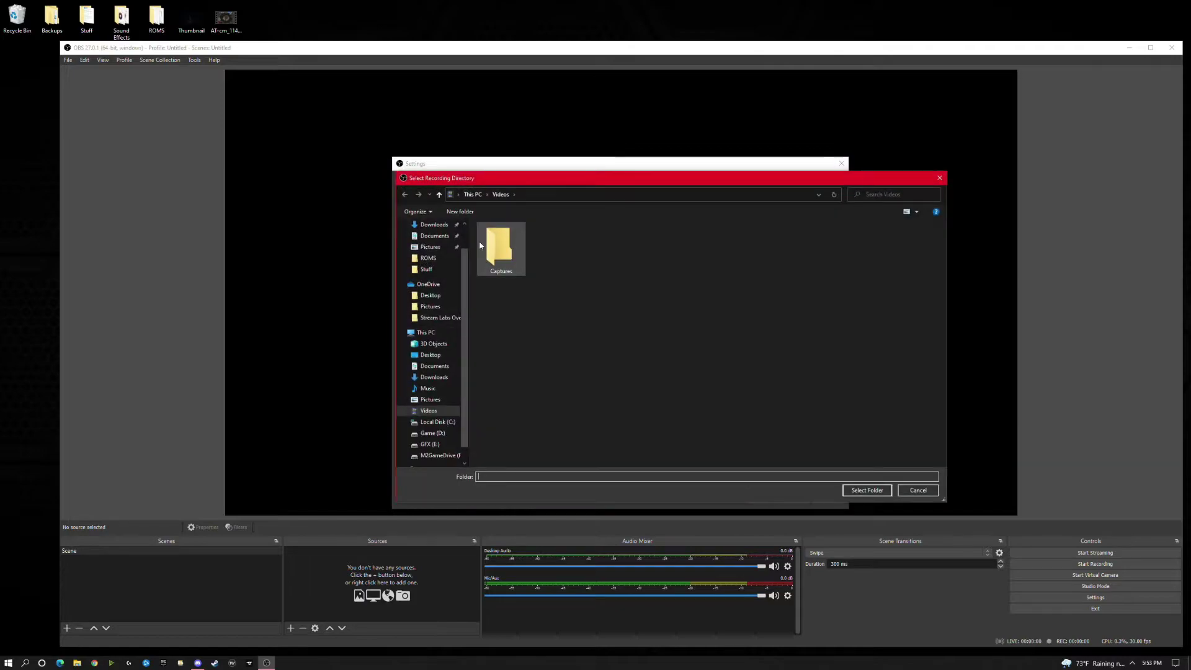
left_click(430, 244)
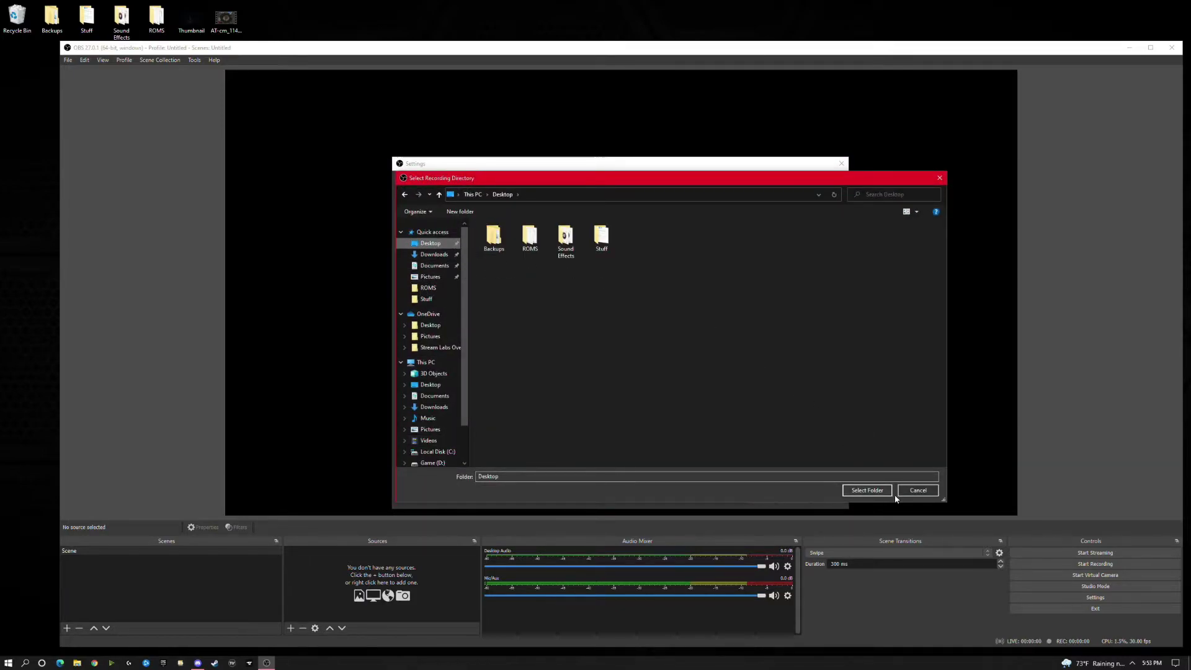
left_click(868, 490)
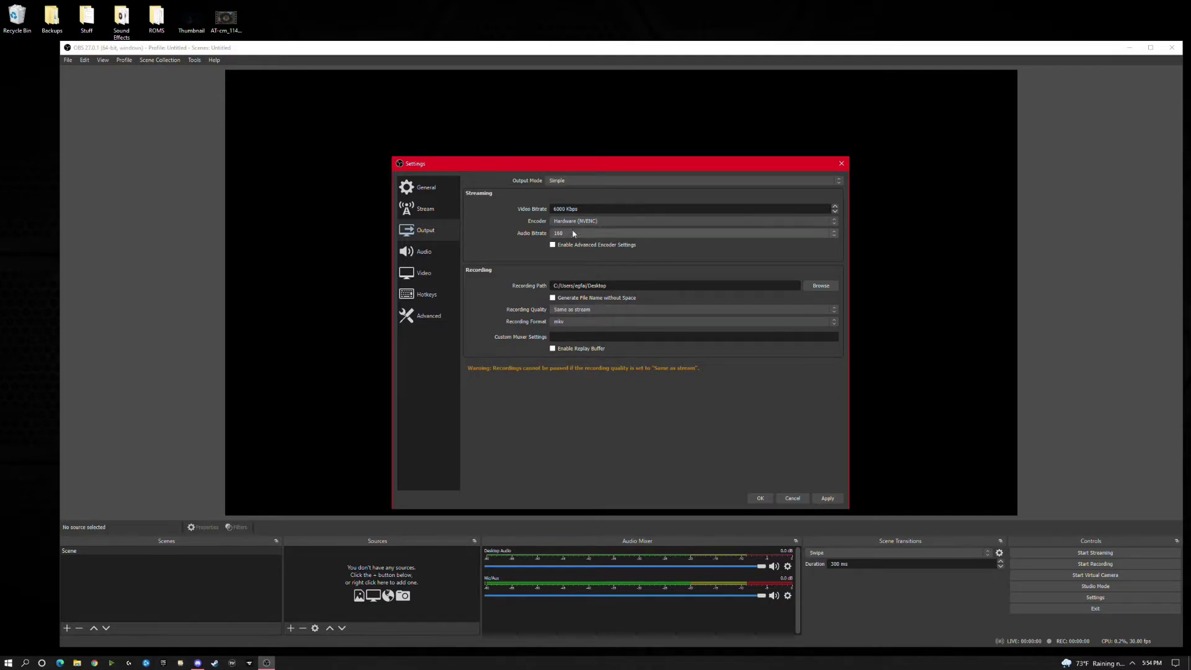
Review the available recording quality and recording format options without changing them.
left_click(579, 310)
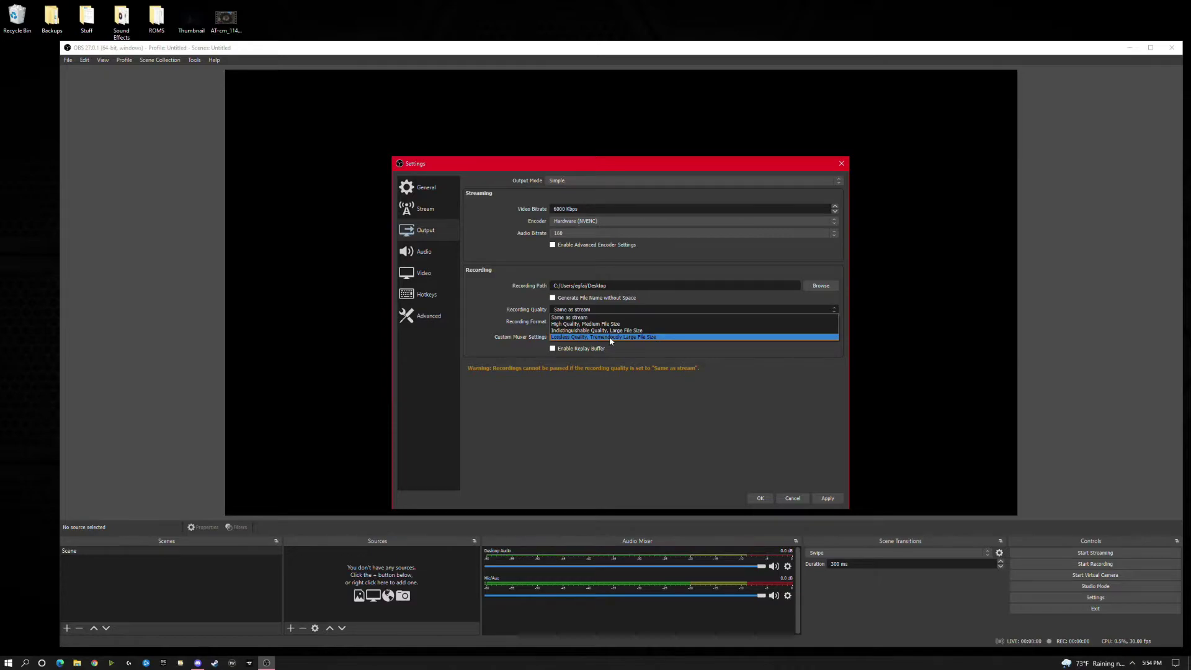
left_click(485, 314)
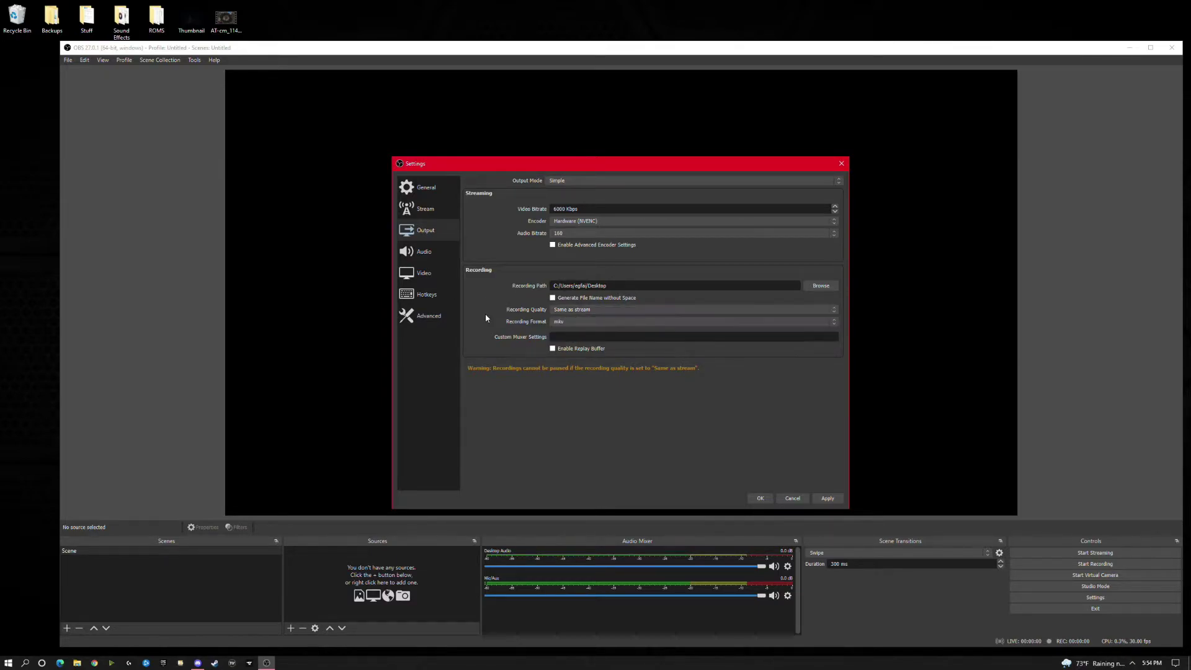
left_click(589, 322)
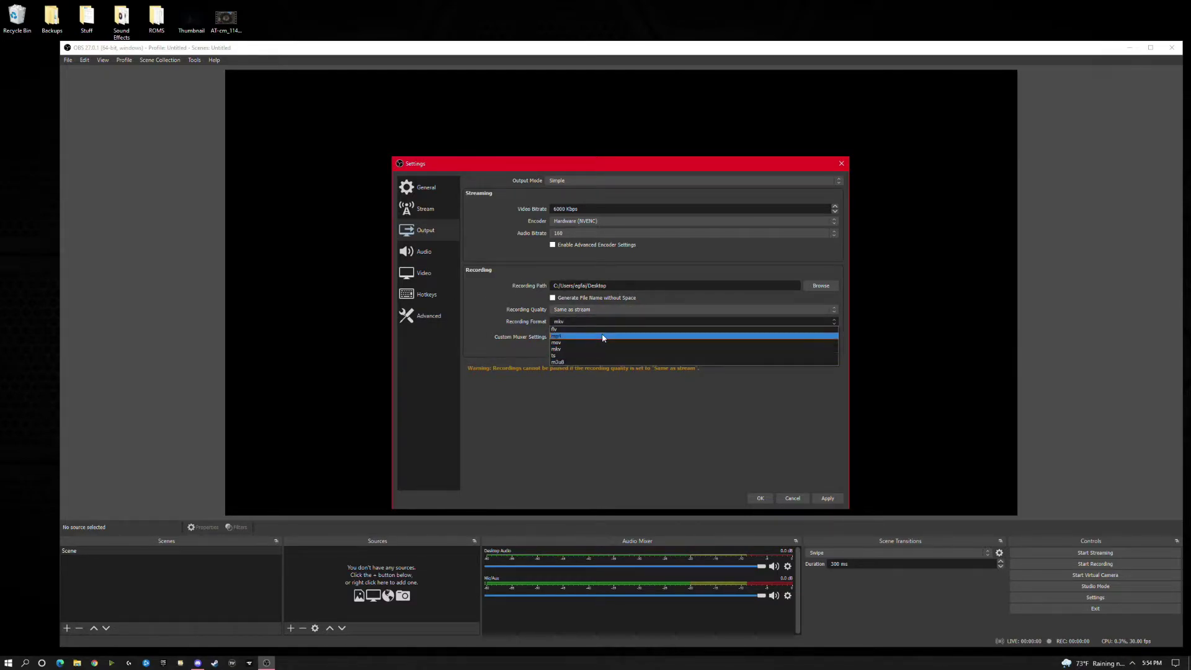
left_click(467, 324)
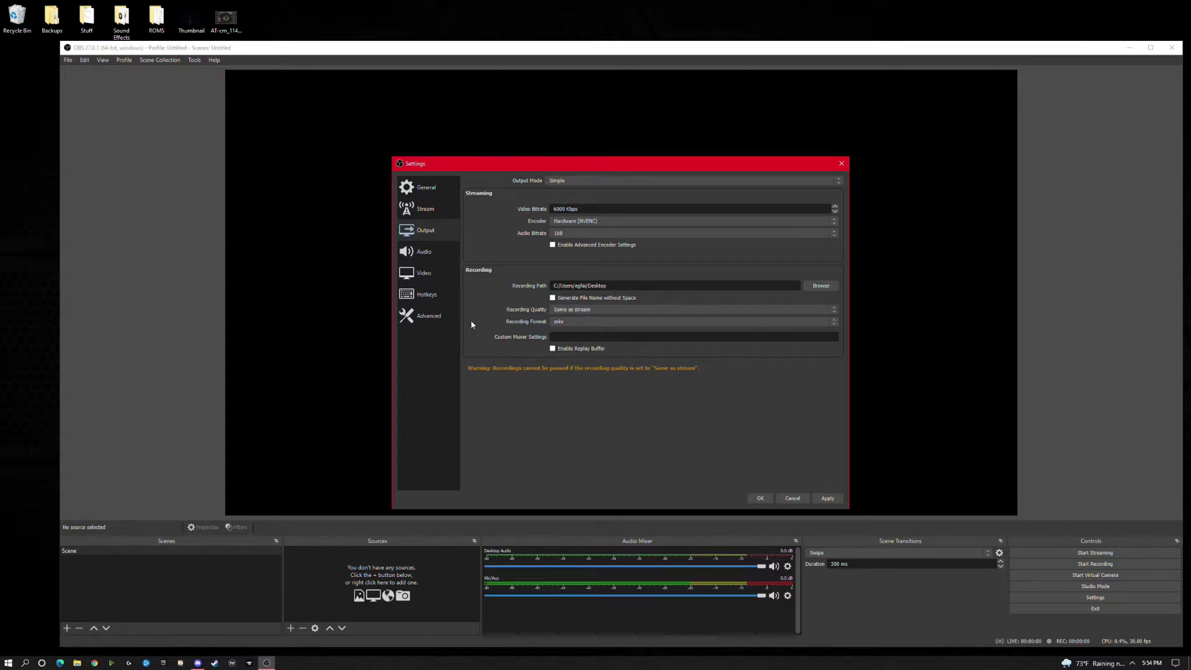
Examine the audio settings, including the global audio devices, meters, monitoring device and push-to-talk hotkeys.
left_click(425, 252)
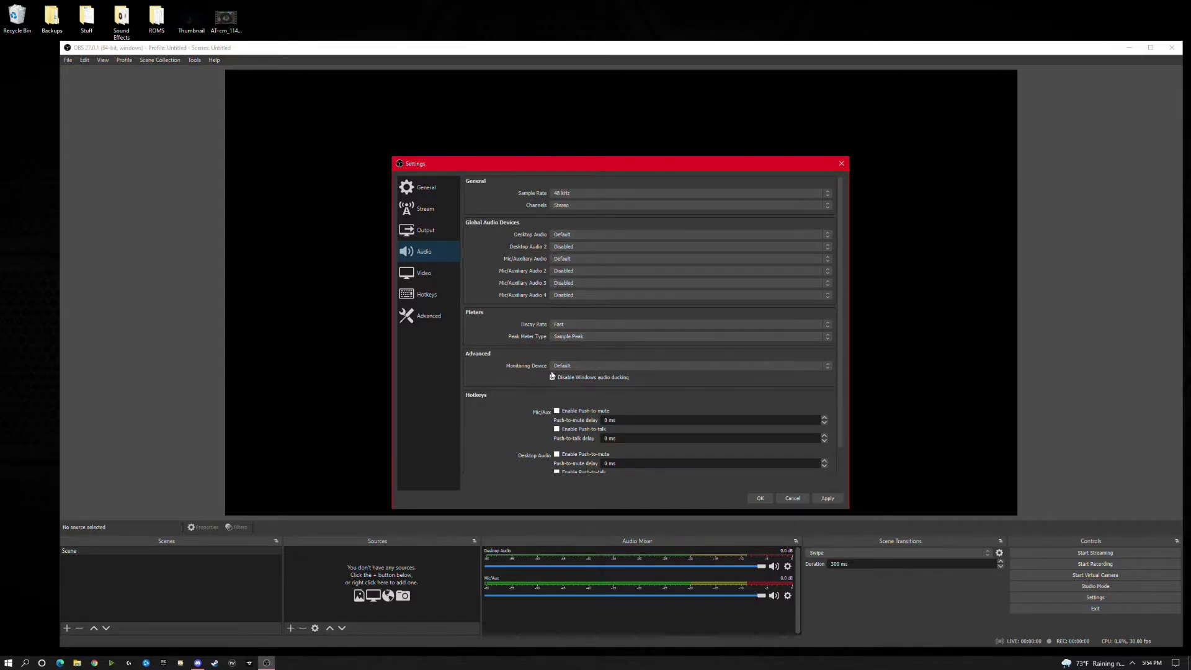
scroll(500, 403, "down", 1)
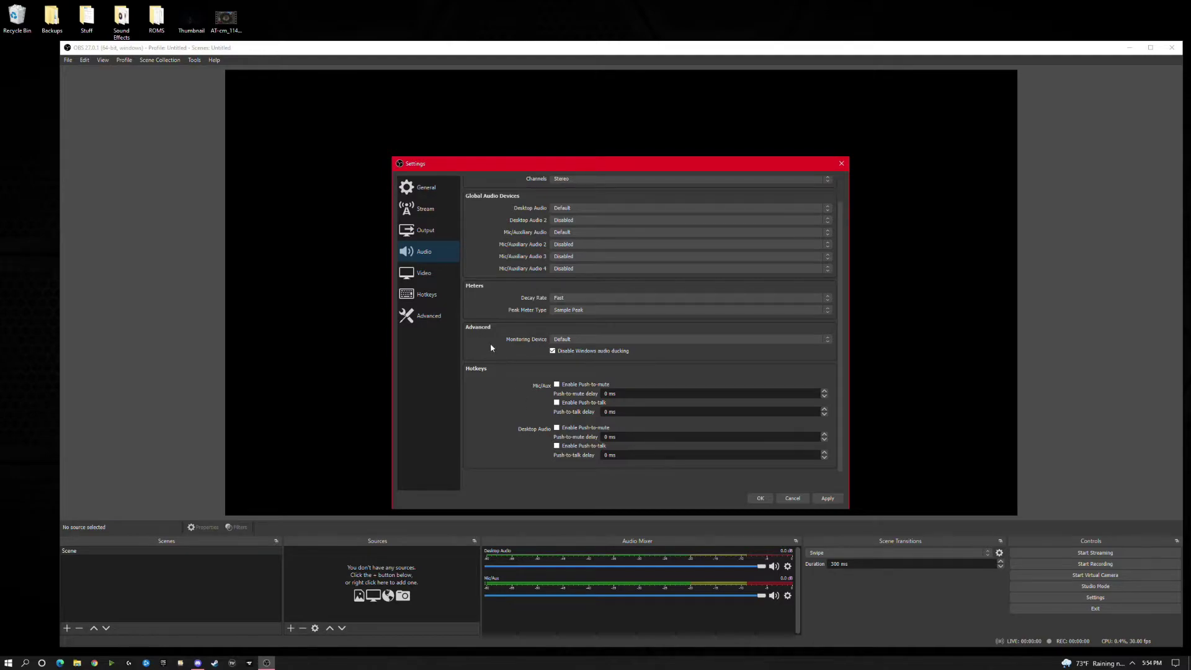
scroll(534, 281, "up", 1)
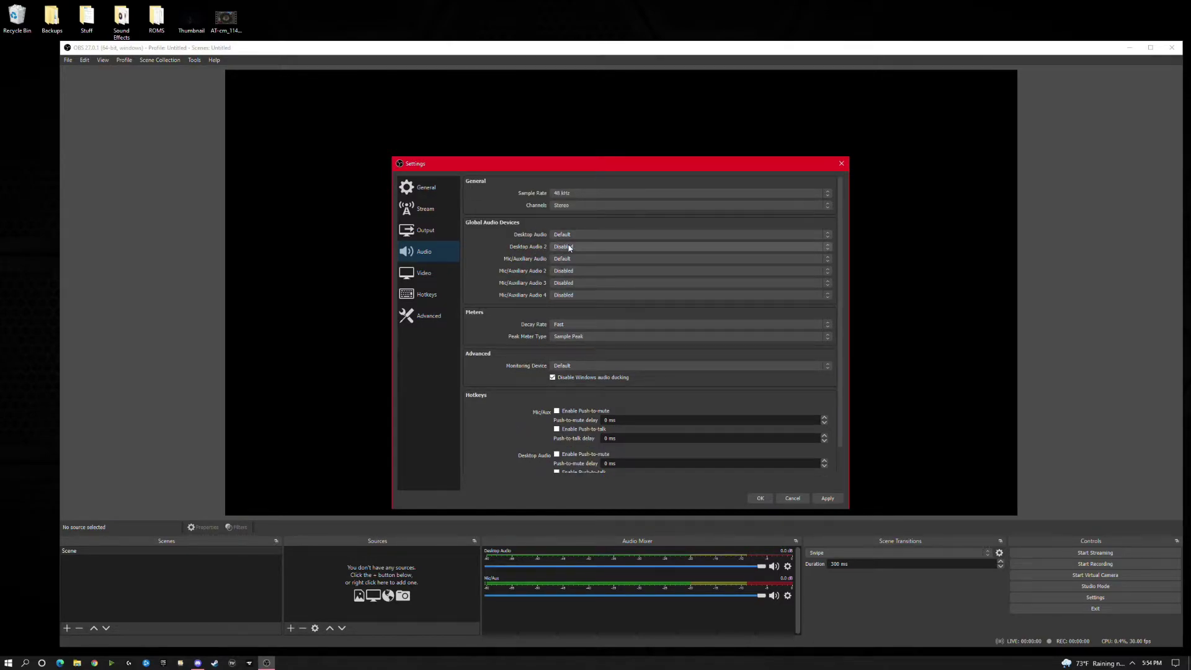
Set the base canvas resolution to 2560x1440 in the video settings.
left_click(428, 273)
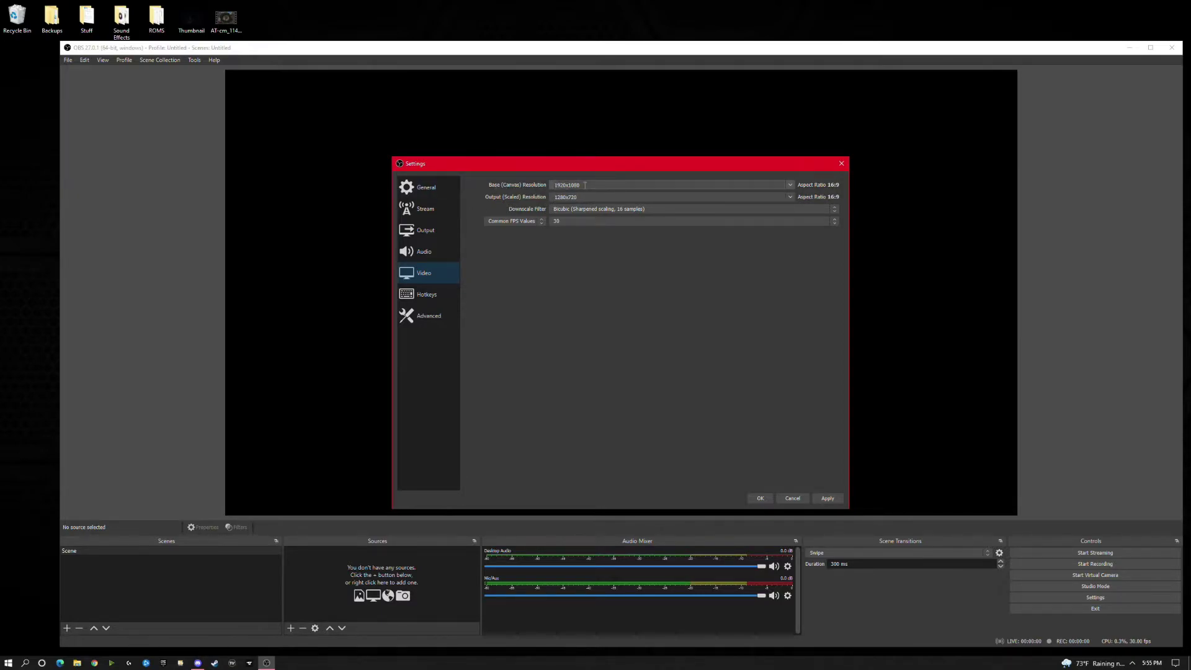
left_click(790, 186)
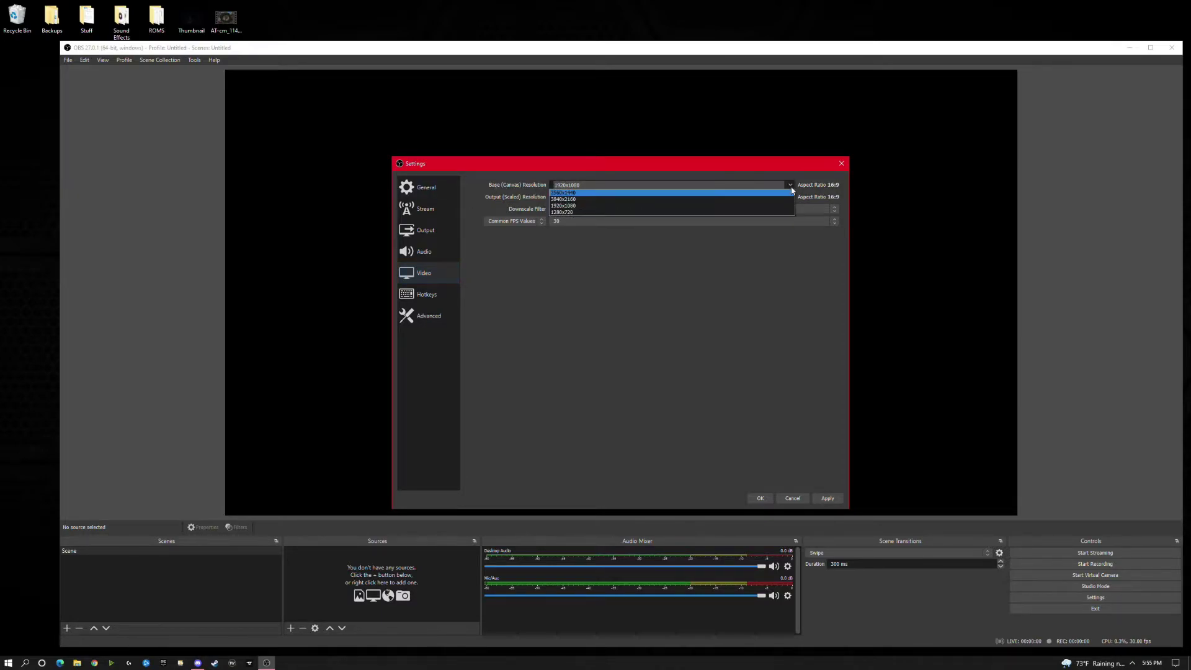
left_click(689, 193)
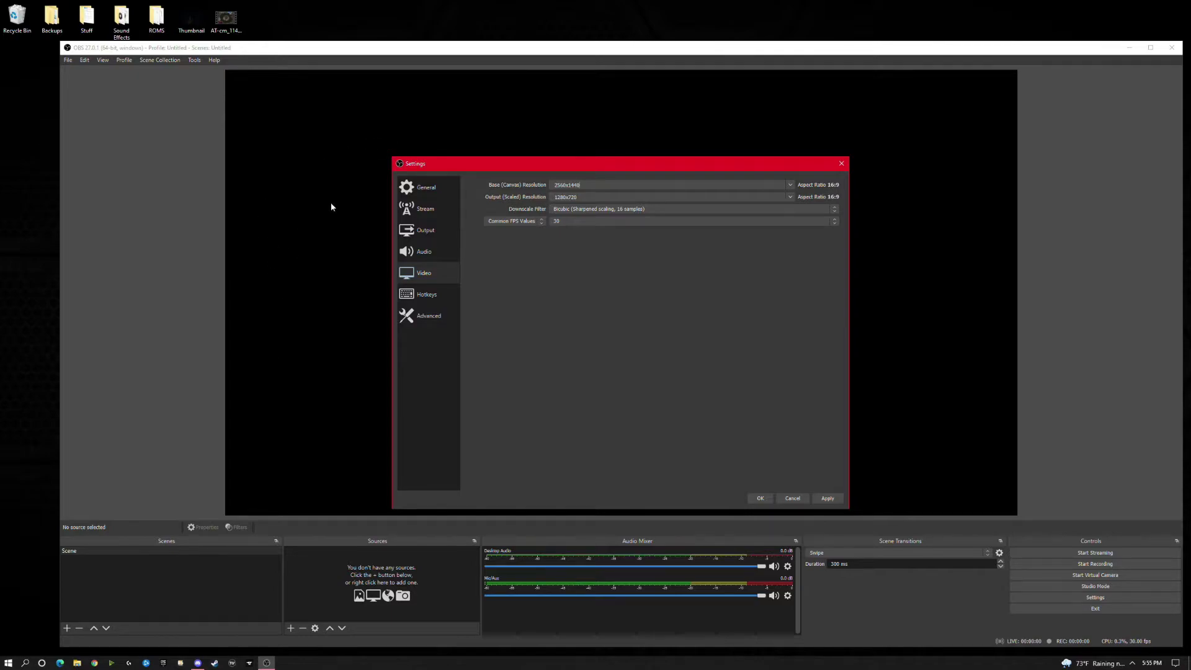
left_click_drag(473, 164, 761, 178)
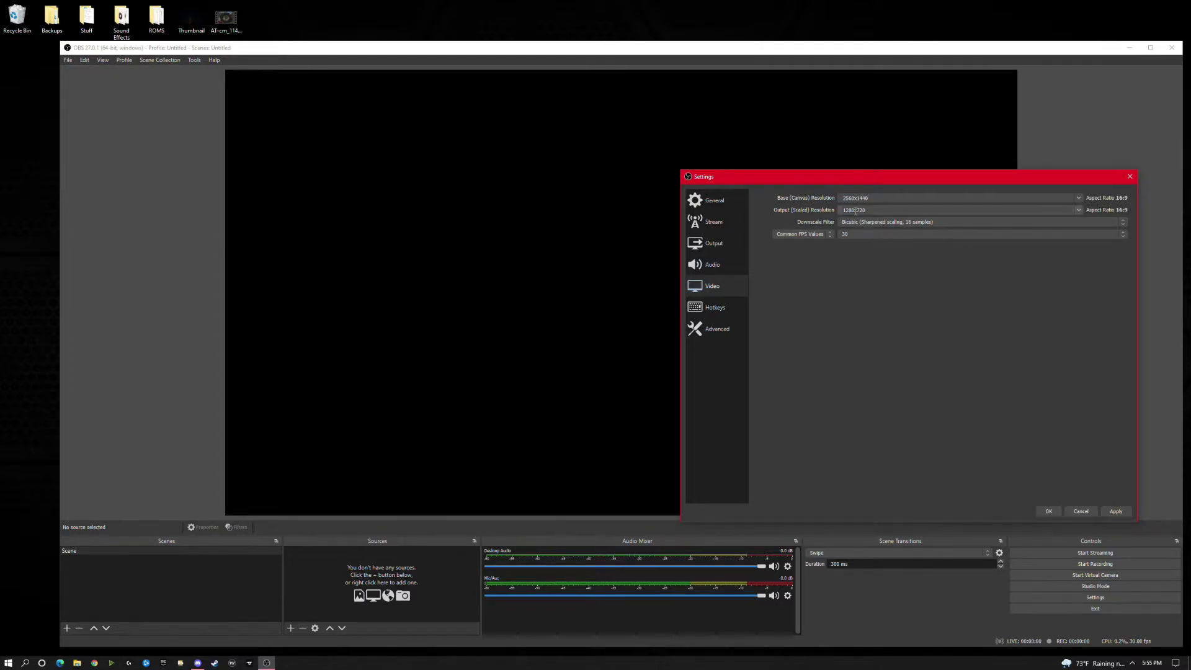
Try the output scaled resolution at 1920x1080 and at 2560x1440.
left_click(1079, 213)
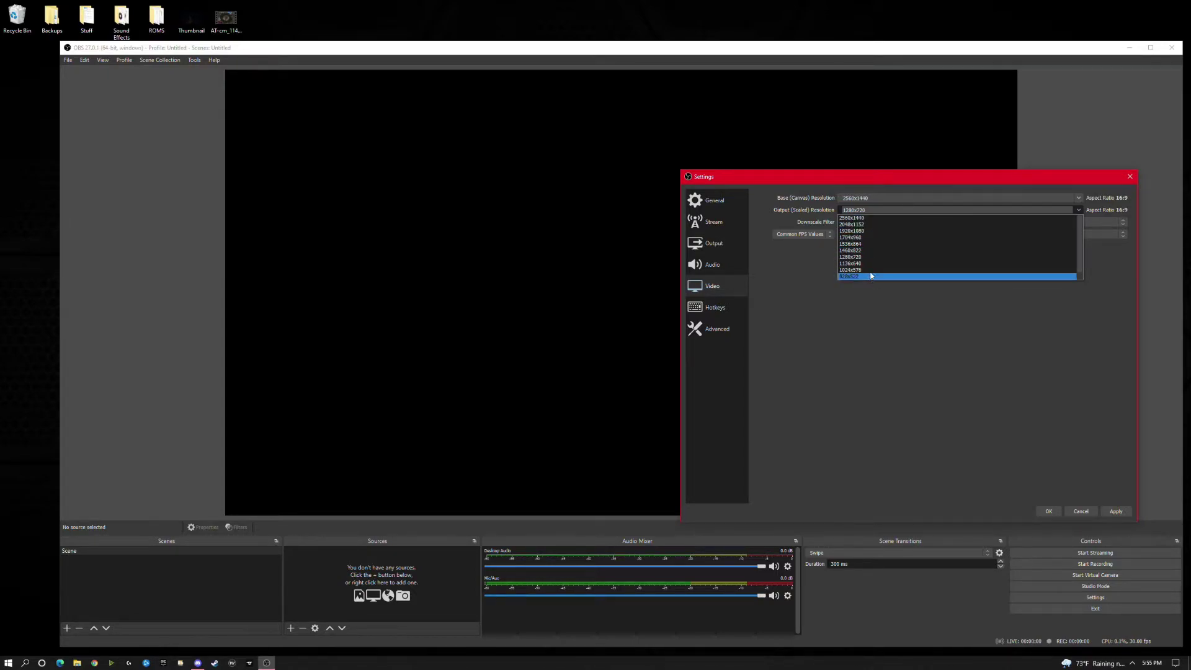
left_click(869, 231)
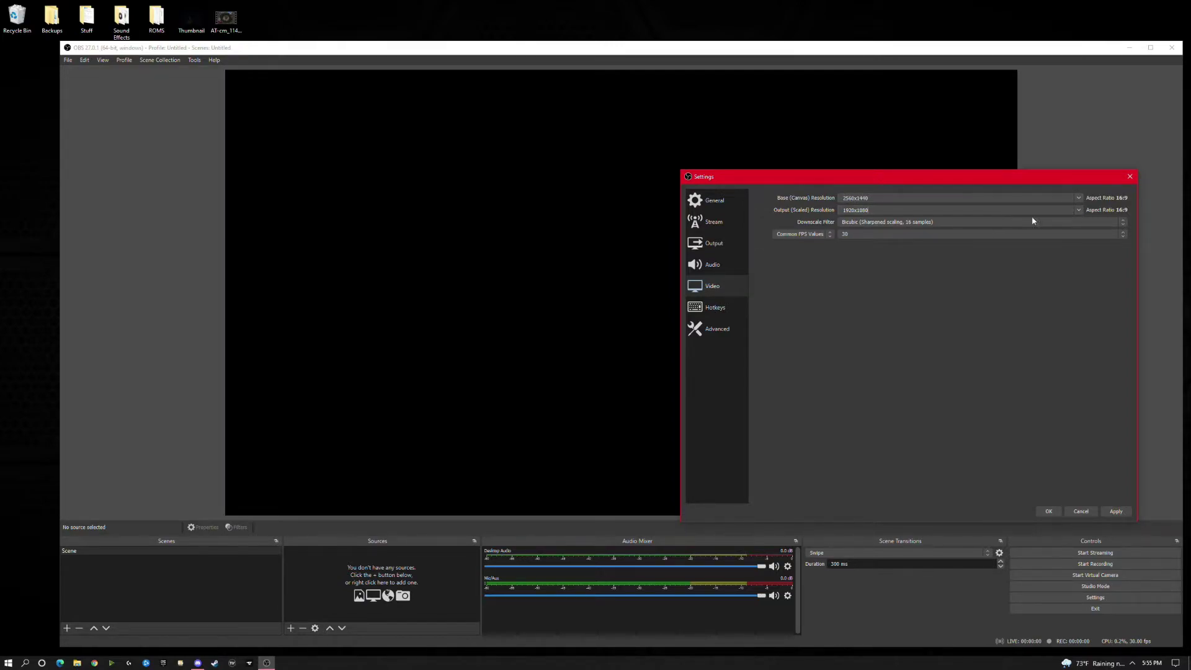
left_click(1081, 210)
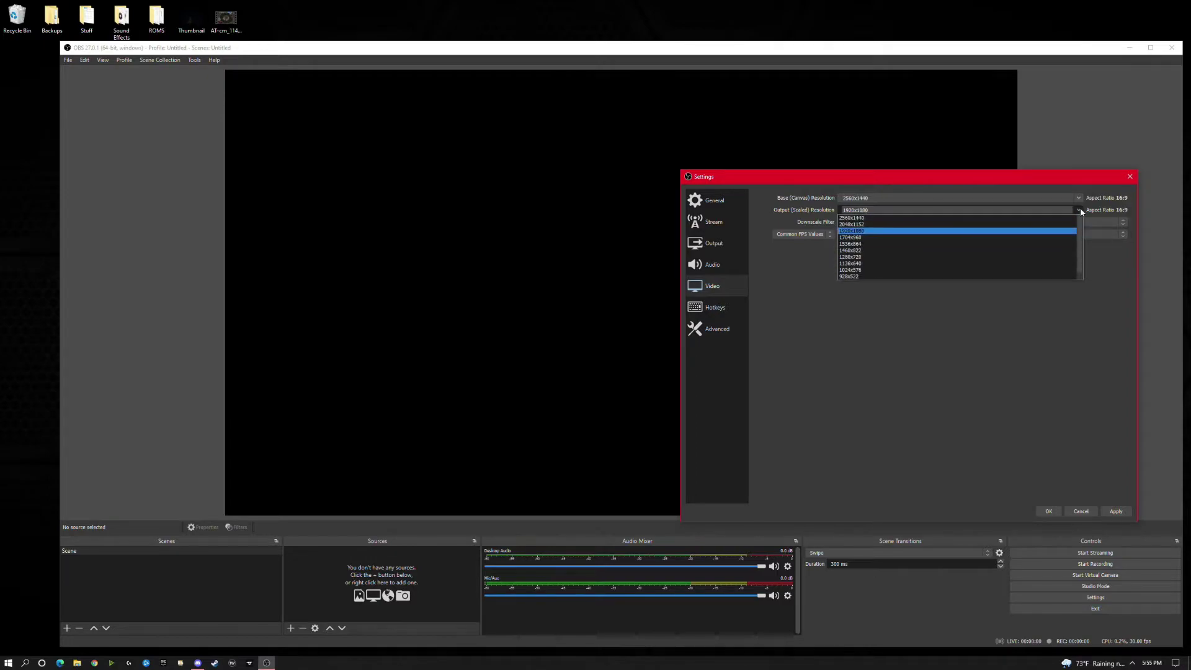
left_click(926, 219)
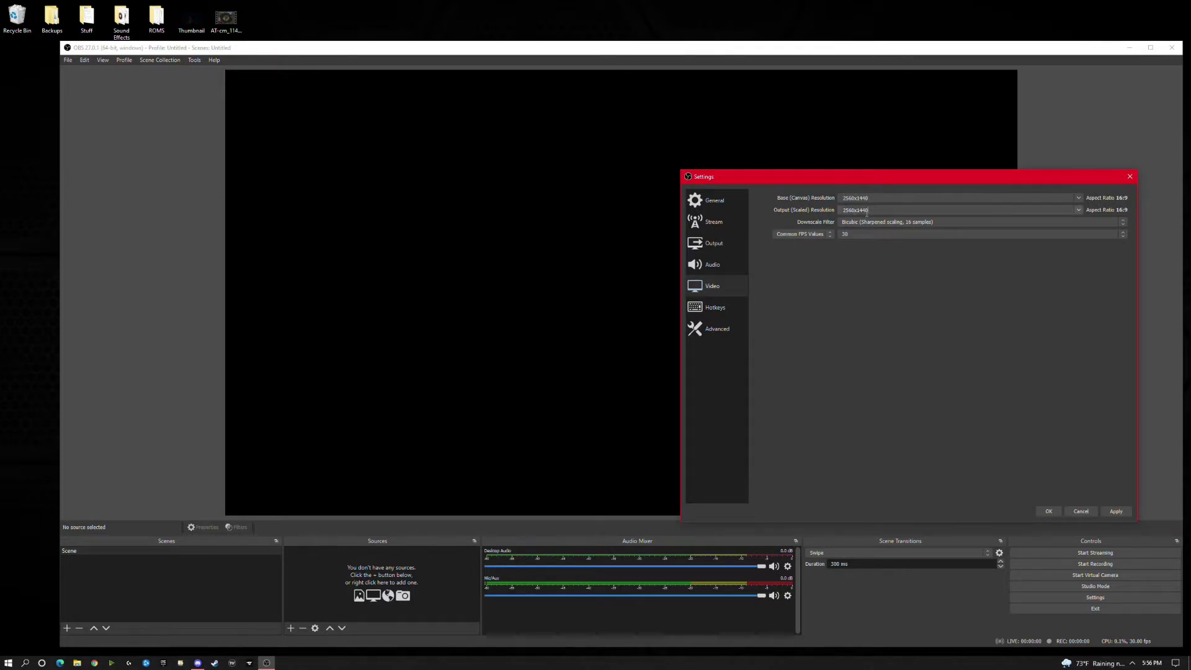
Set both the output scaled resolution and the base canvas resolution to 1920x1080.
left_click(1079, 210)
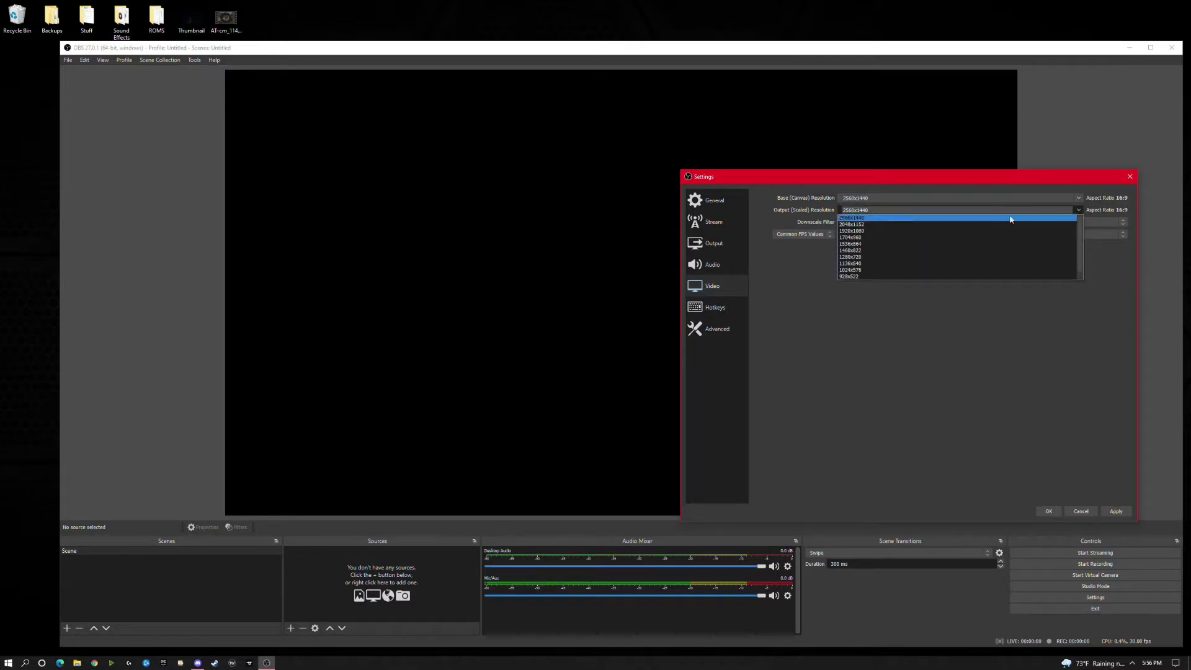
left_click(888, 230)
left_click(1079, 198)
left_click(902, 222)
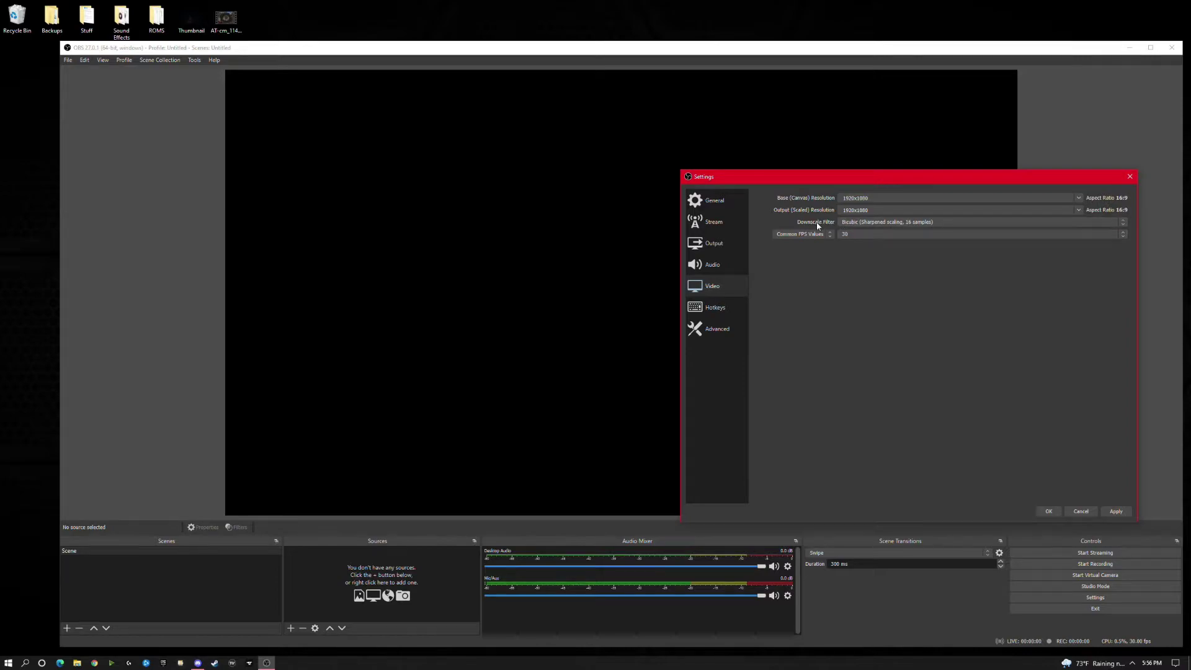
Review the available downscale filters and FPS value types without changing them.
left_click(926, 223)
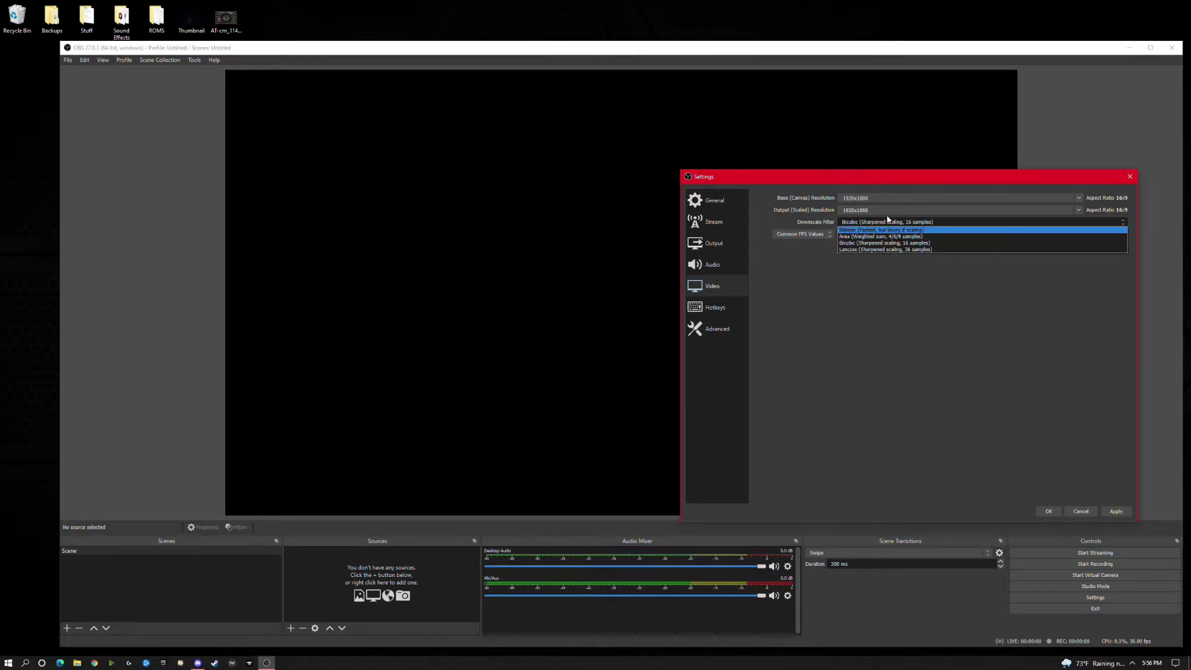
left_click(880, 262)
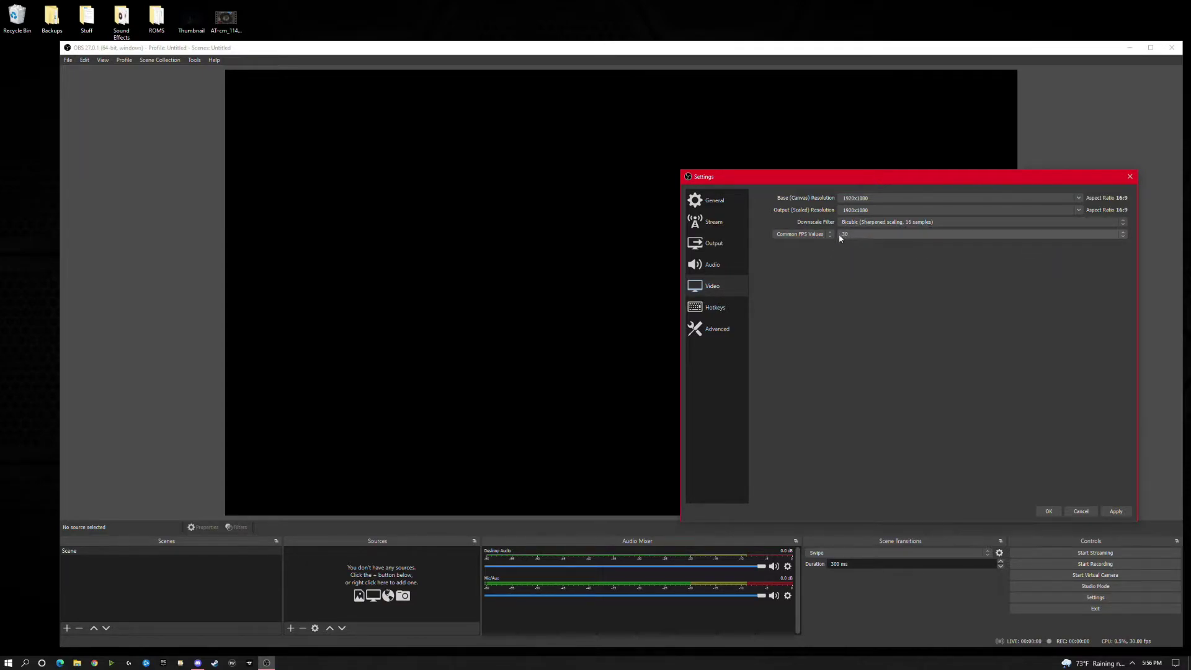
left_click(822, 234)
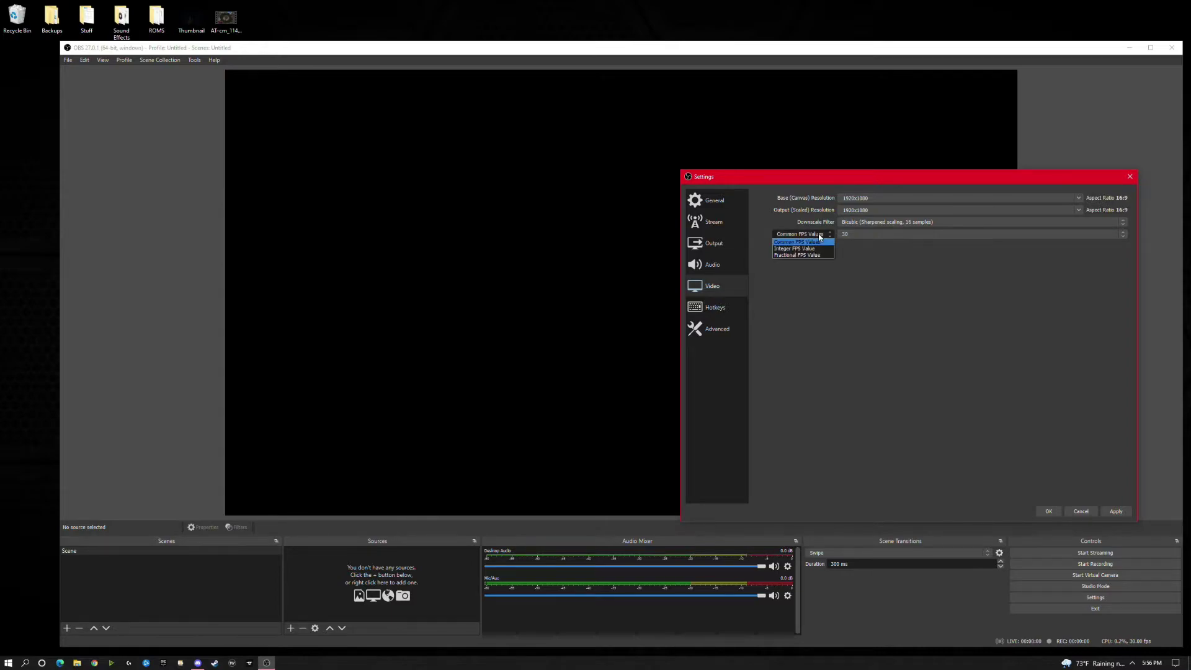
left_click(924, 260)
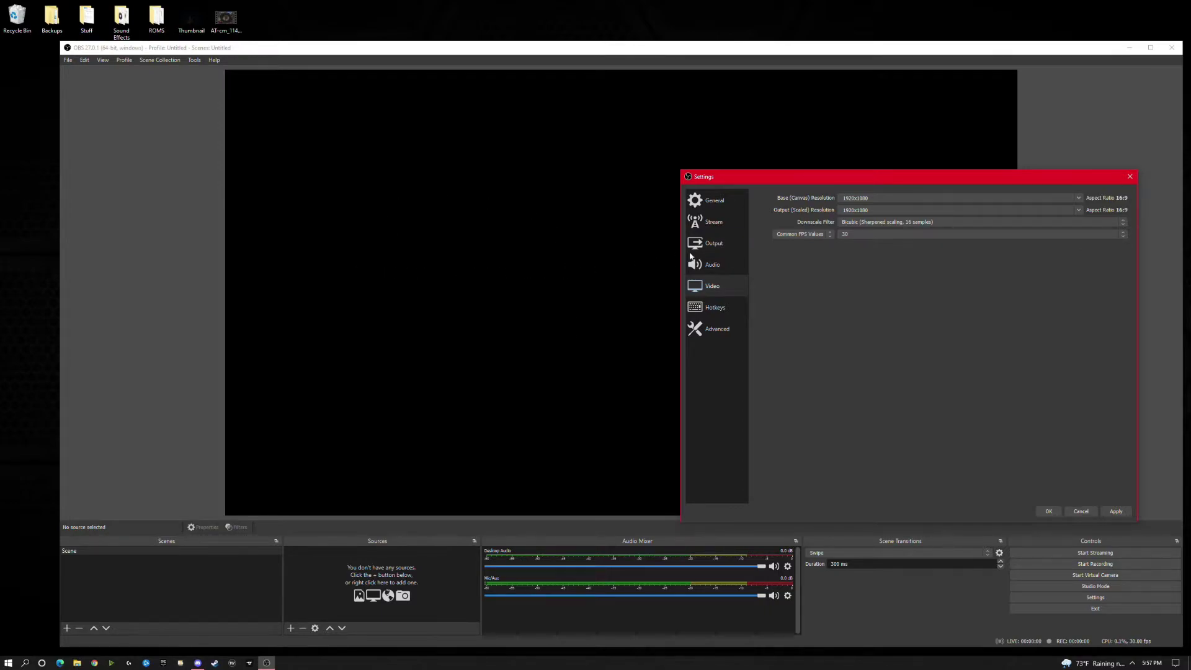
Set the common FPS value to 60 in the video settings.
left_click(861, 235)
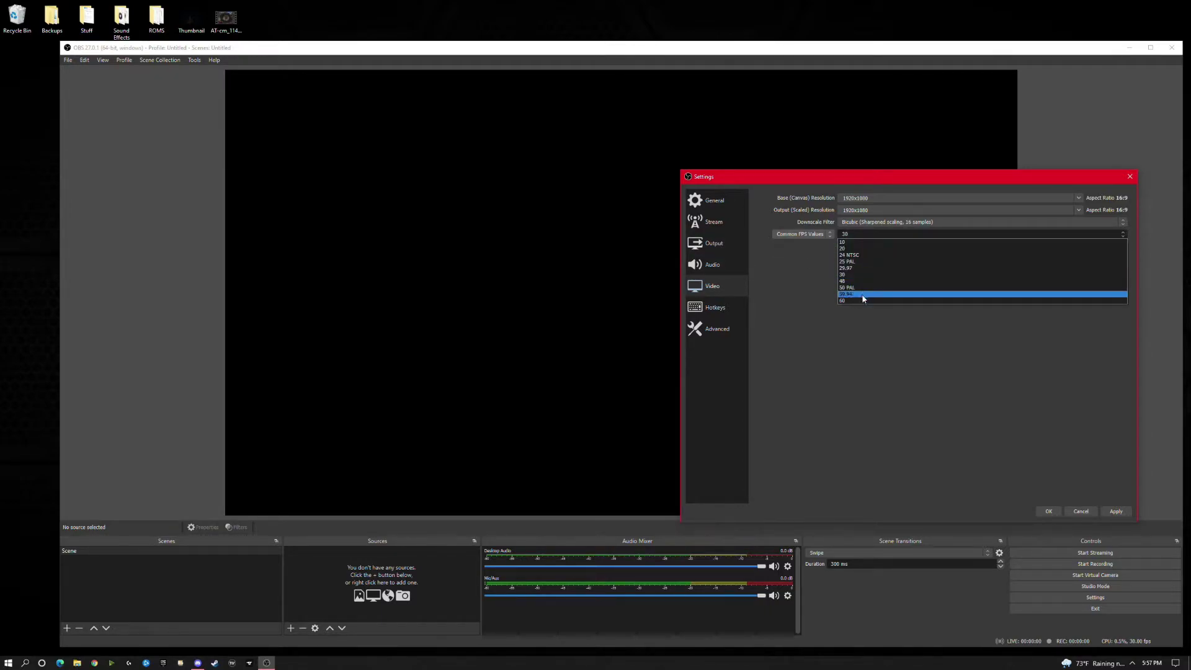
left_click(864, 302)
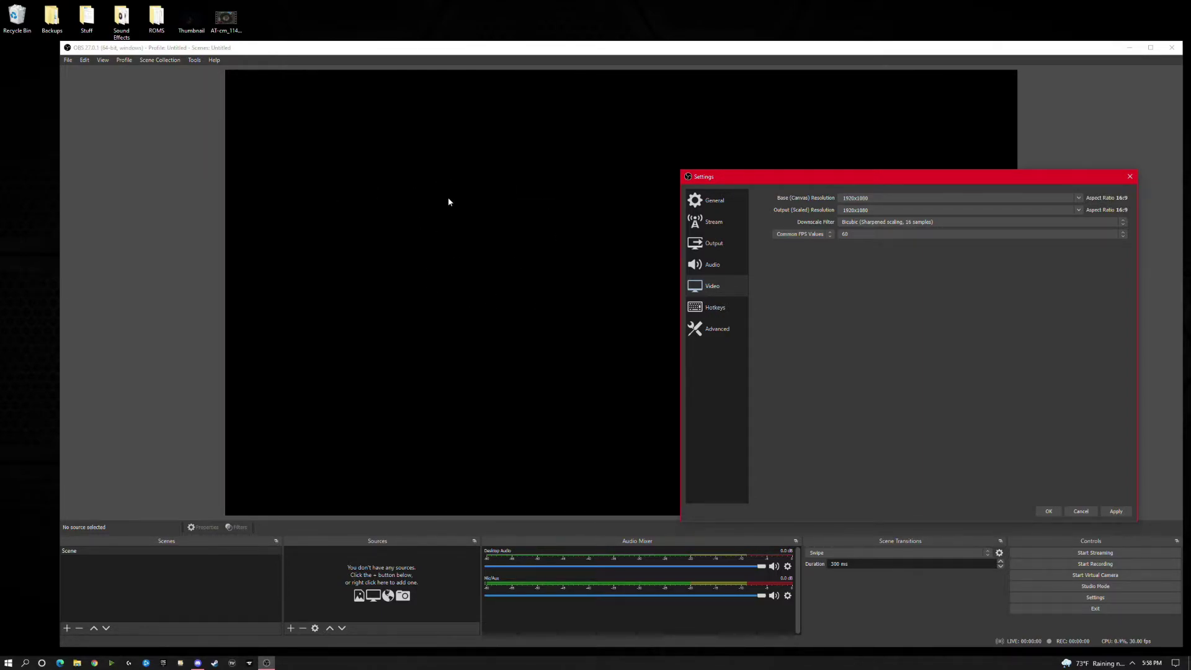
left_click_drag(791, 176, 651, 144)
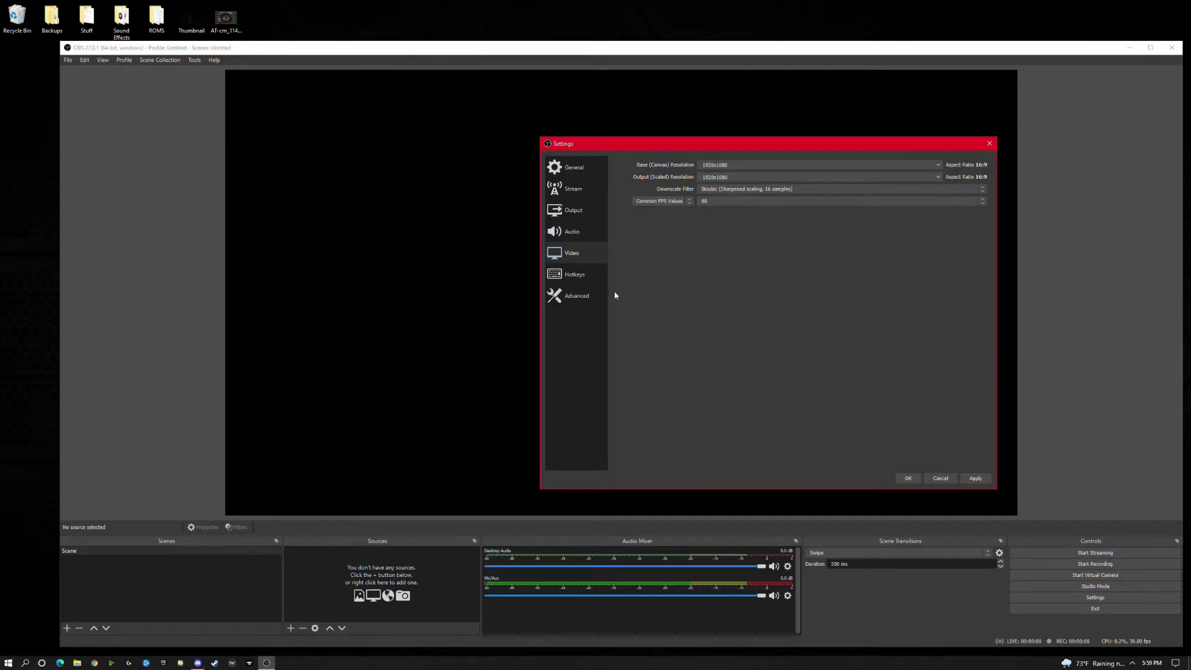
Examine the hotkey settings and the advanced settings, including the process priority options, without changing them.
left_click(586, 276)
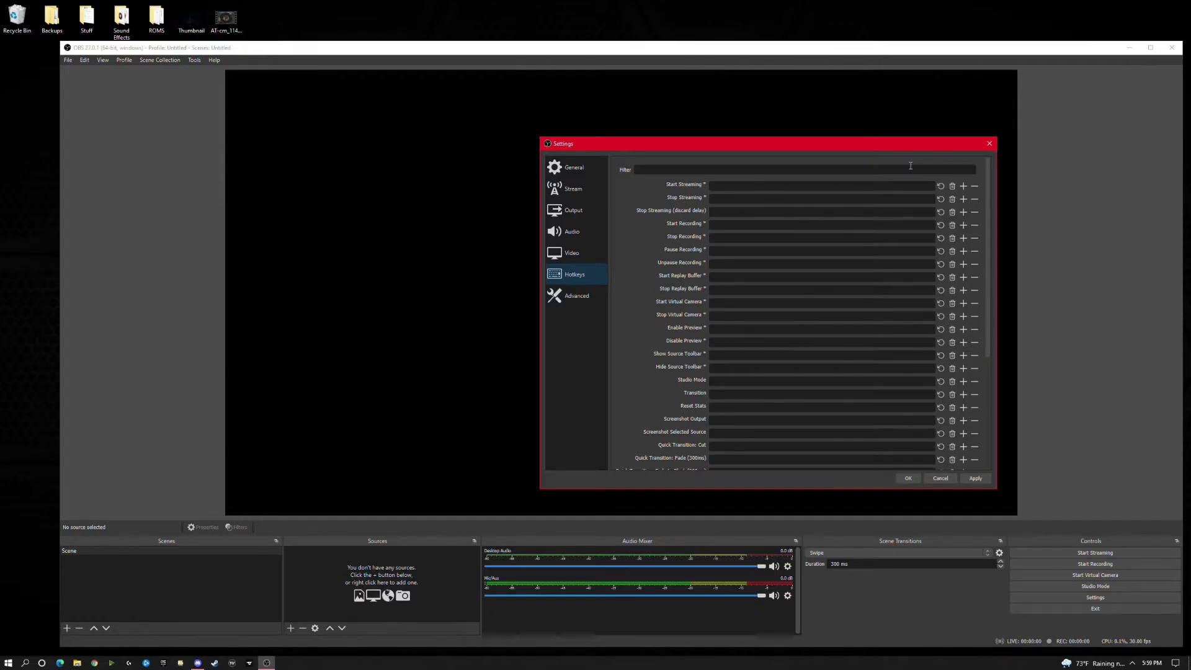
left_click(575, 296)
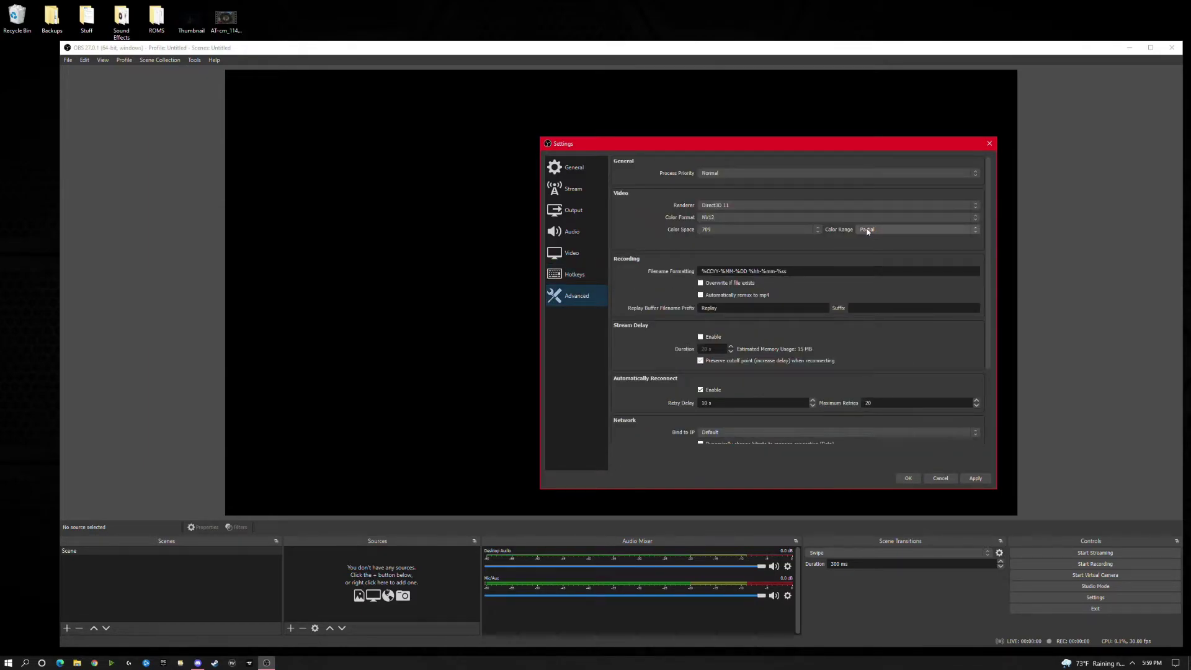
left_click(718, 171)
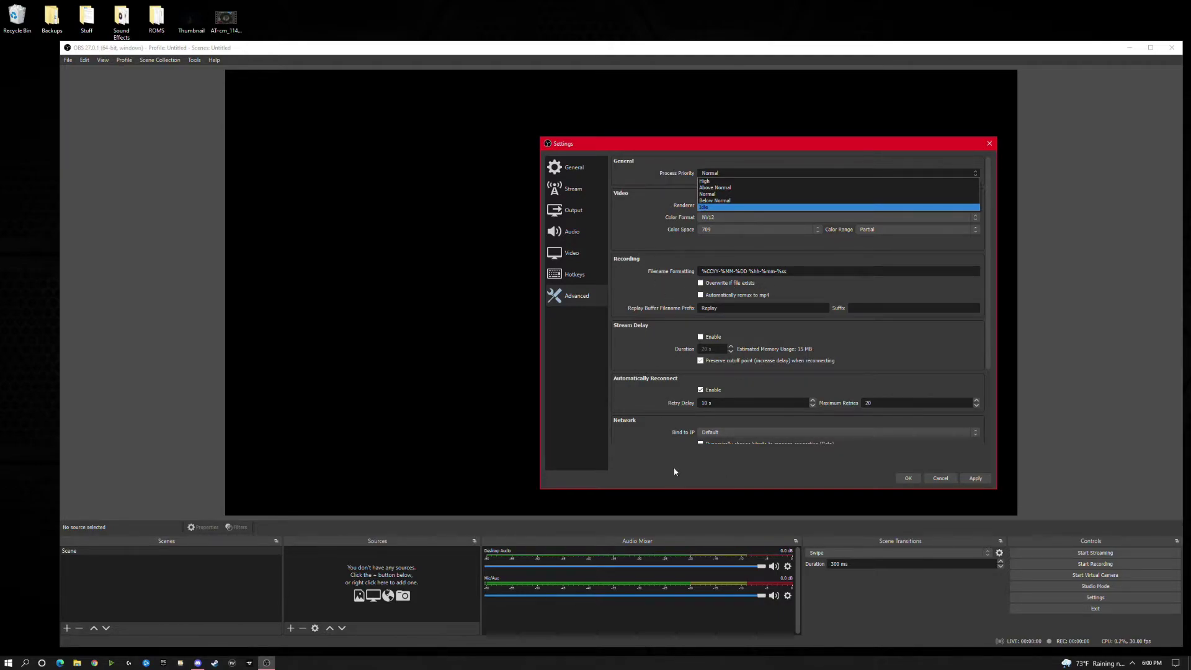
scroll(987, 351, "down", 3)
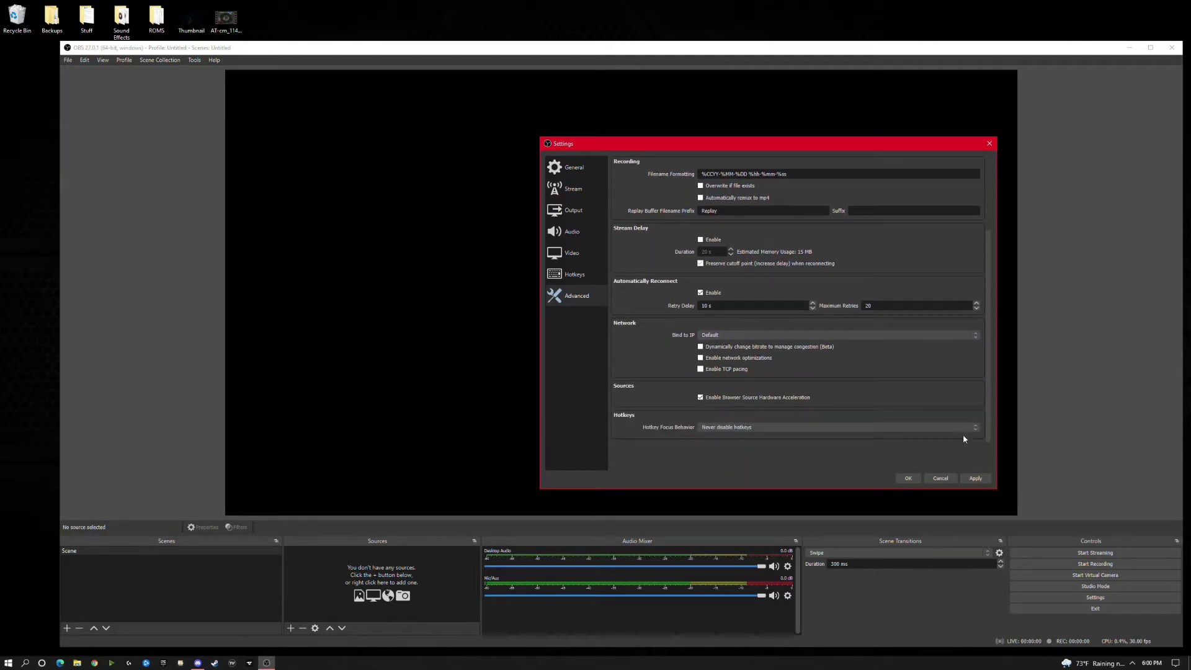
scroll(953, 424, "up", 3)
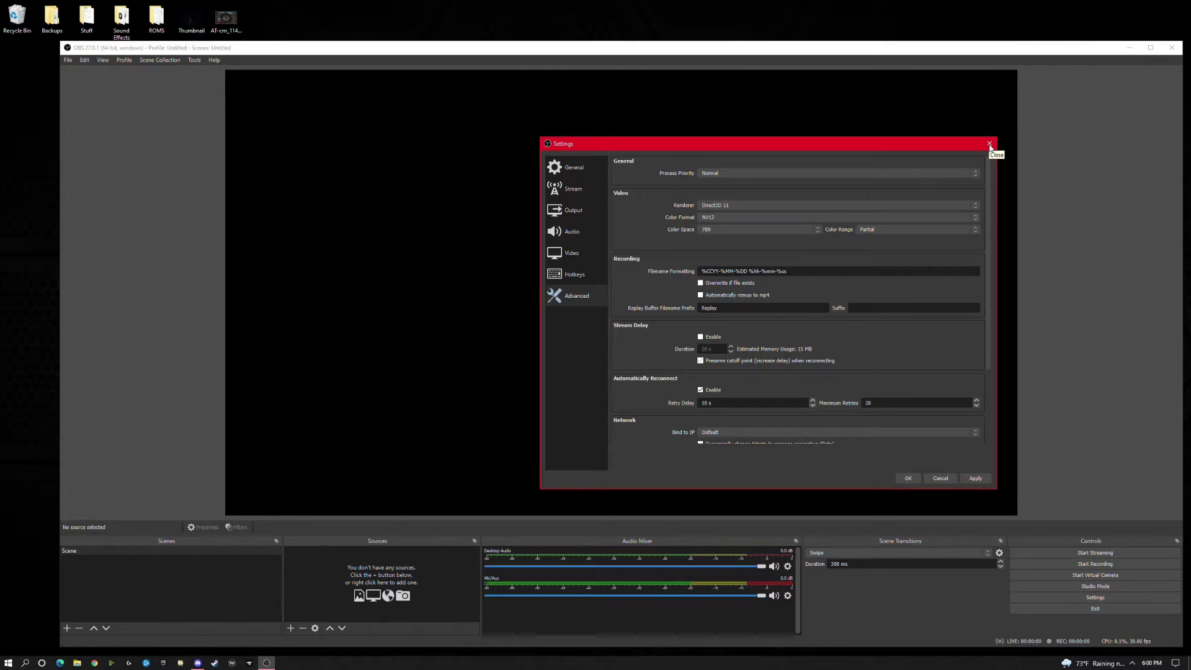
Close the settings while saving the changes, and dismiss the dockable window notice.
left_click(989, 145)
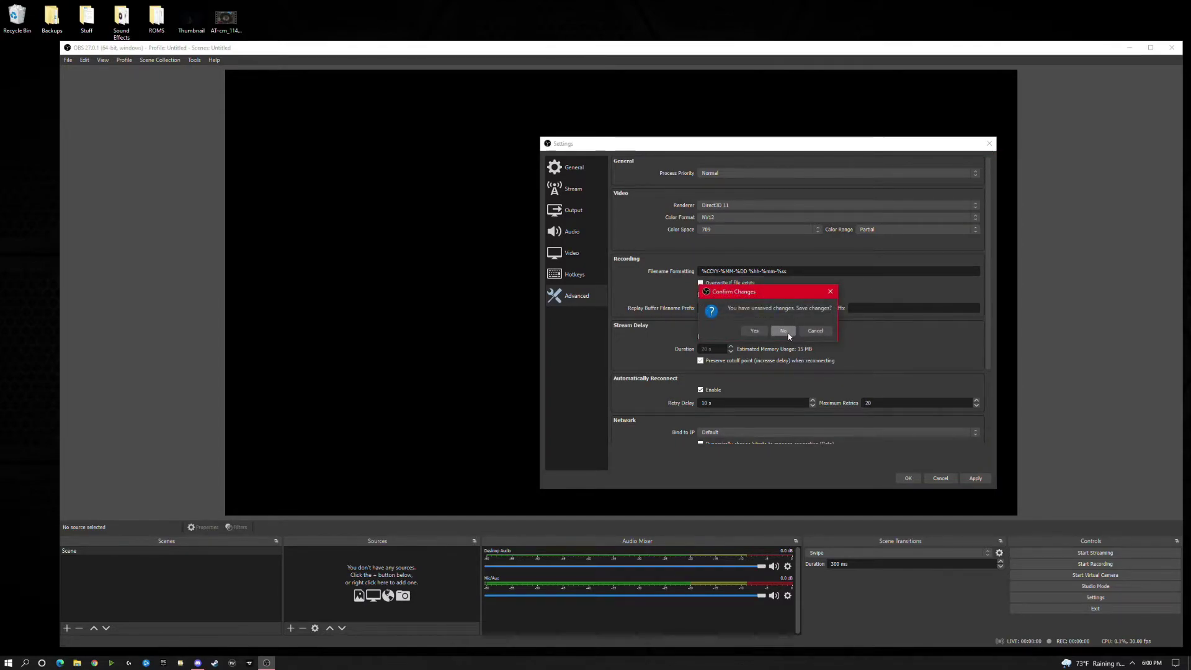
left_click(754, 331)
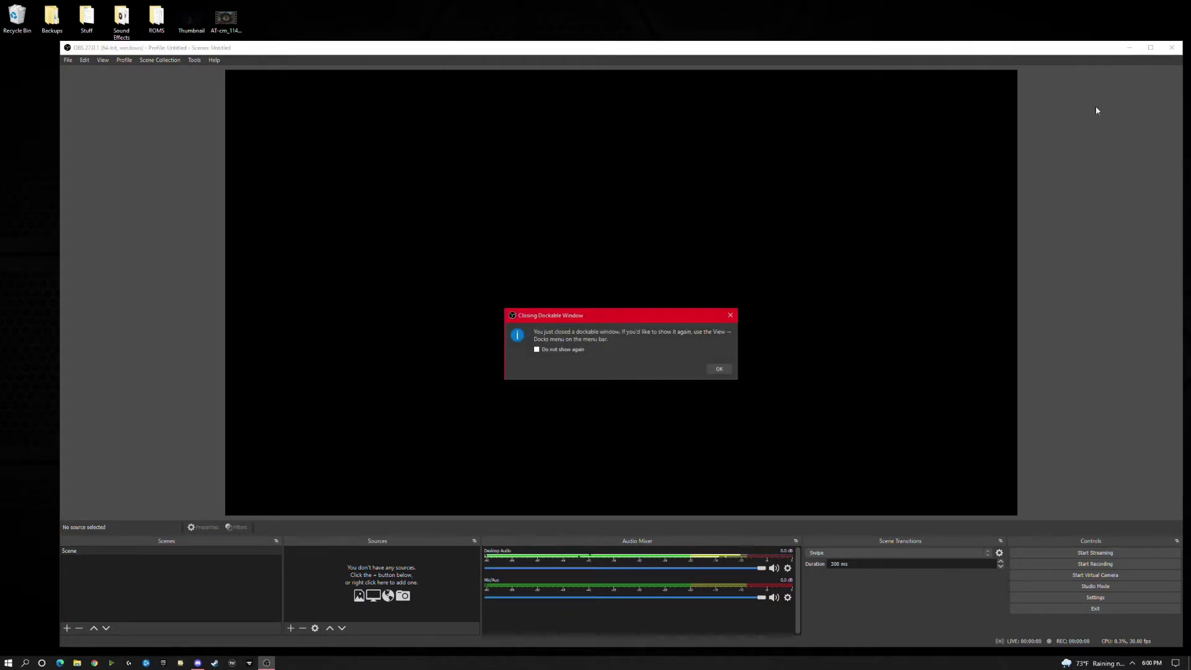
left_click(721, 371)
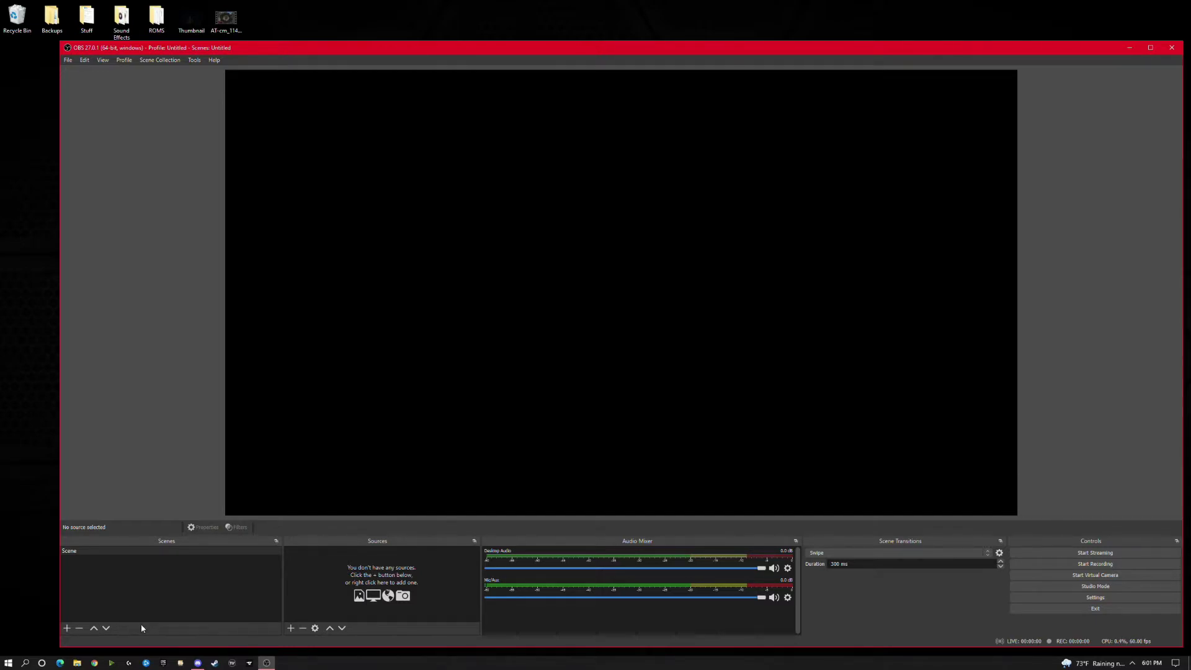
Rename the existing scene to "starting" and add a second scene named "live".
right_click(85, 554)
left_click(131, 434)
type("starting")
left_click(67, 627)
type("live")
left_click(599, 364)
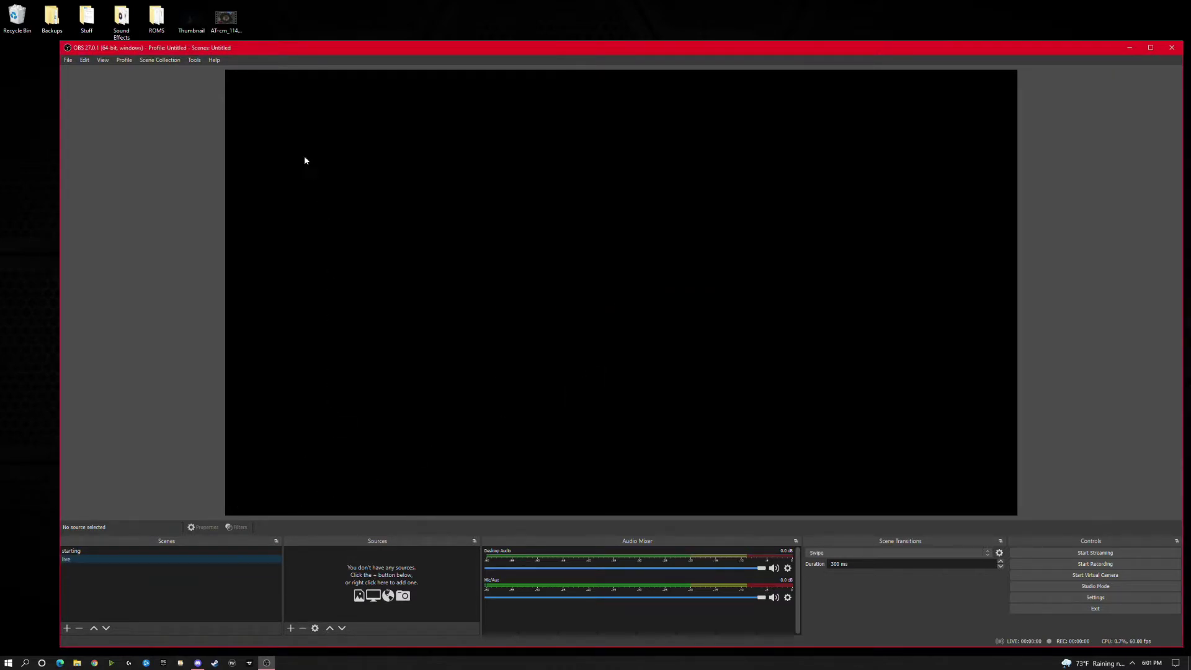
Add the Thumbnail image from the desktop to the "starting" scene and fit it to the screen.
left_click(89, 552)
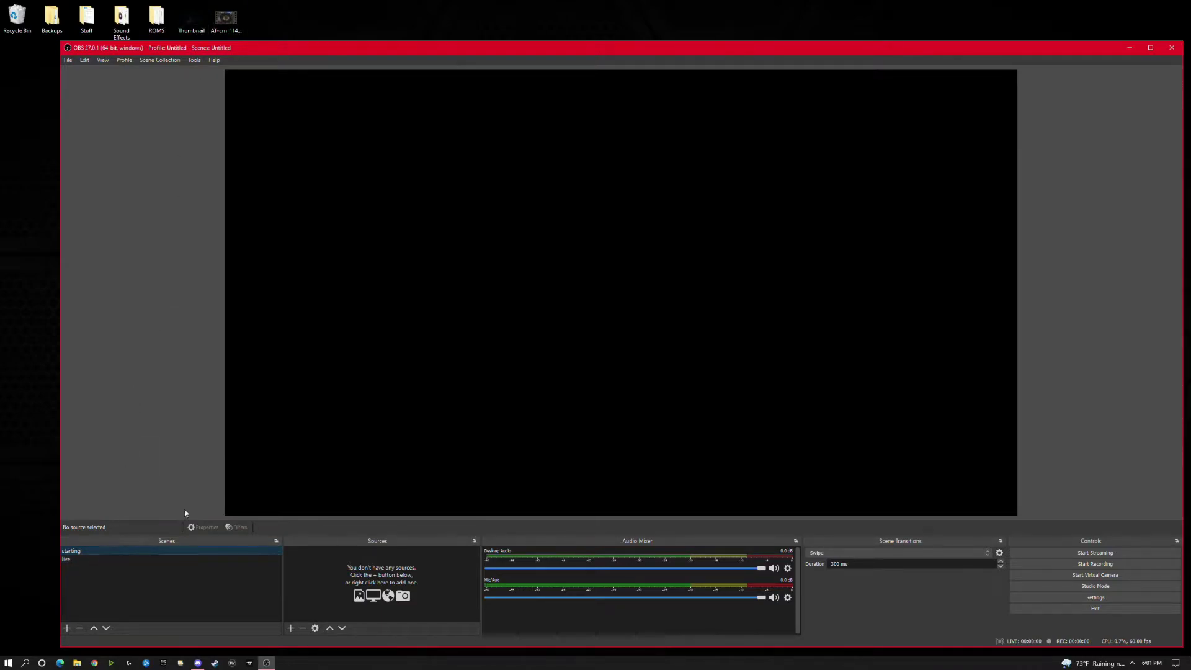
left_click_drag(186, 16, 508, 247)
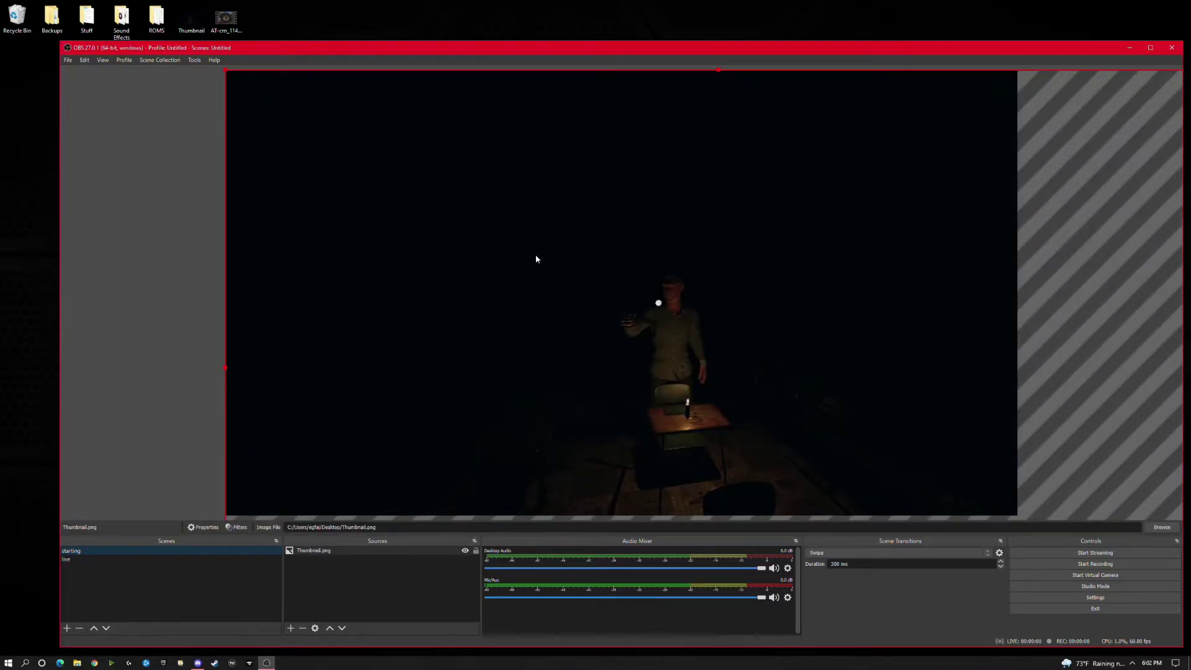
mouse_move(547, 236)
left_mouse_down()
mouse_move(466, 157)
mouse_move(511, 250)
mouse_move(707, 420)
mouse_move(507, 263)
mouse_move(553, 278)
mouse_move(555, 251)
left_mouse_up()
right_click(558, 252)
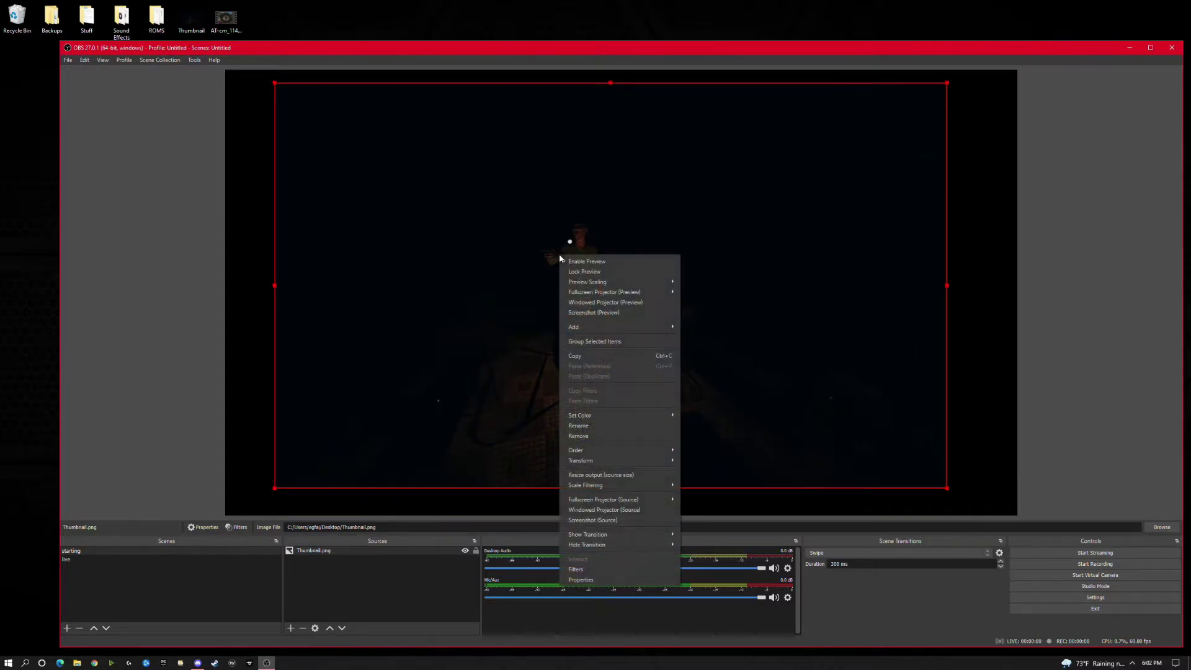
right_click(507, 210)
mouse_move(580, 412)
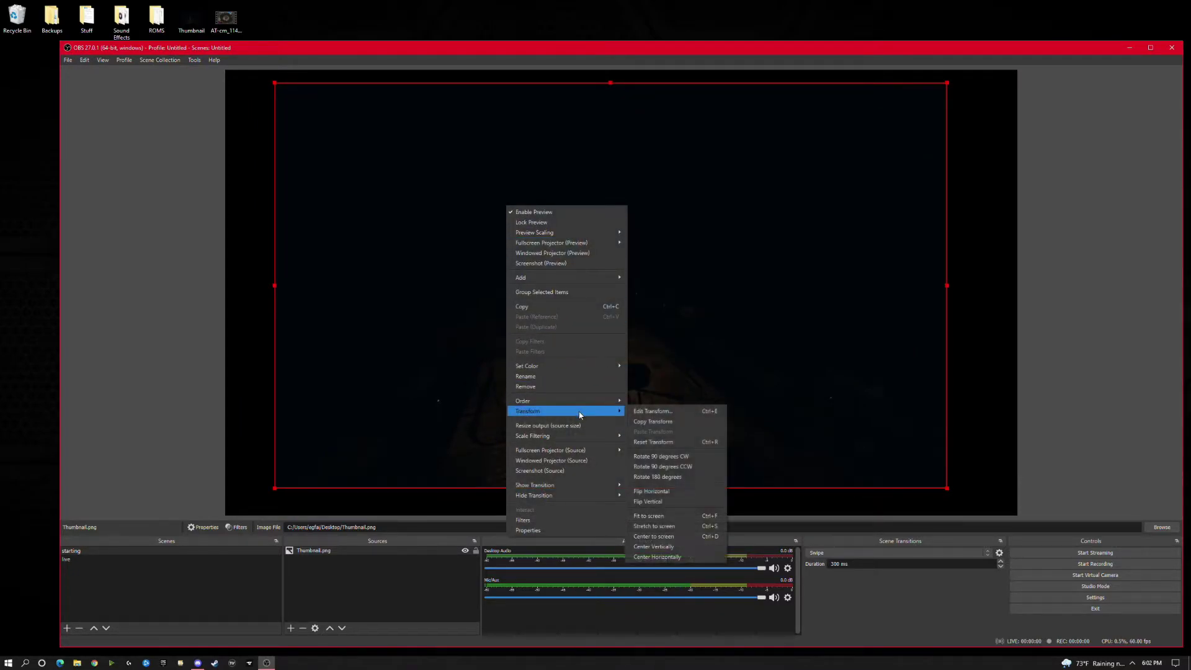
left_click(685, 515)
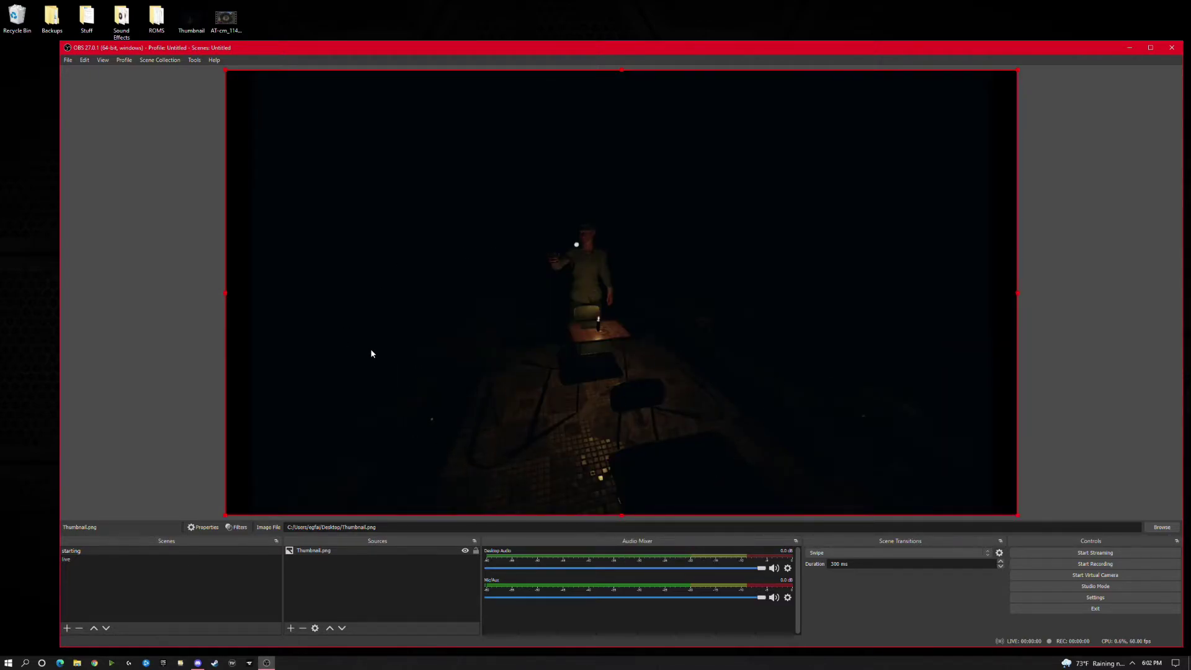
left_click(190, 269)
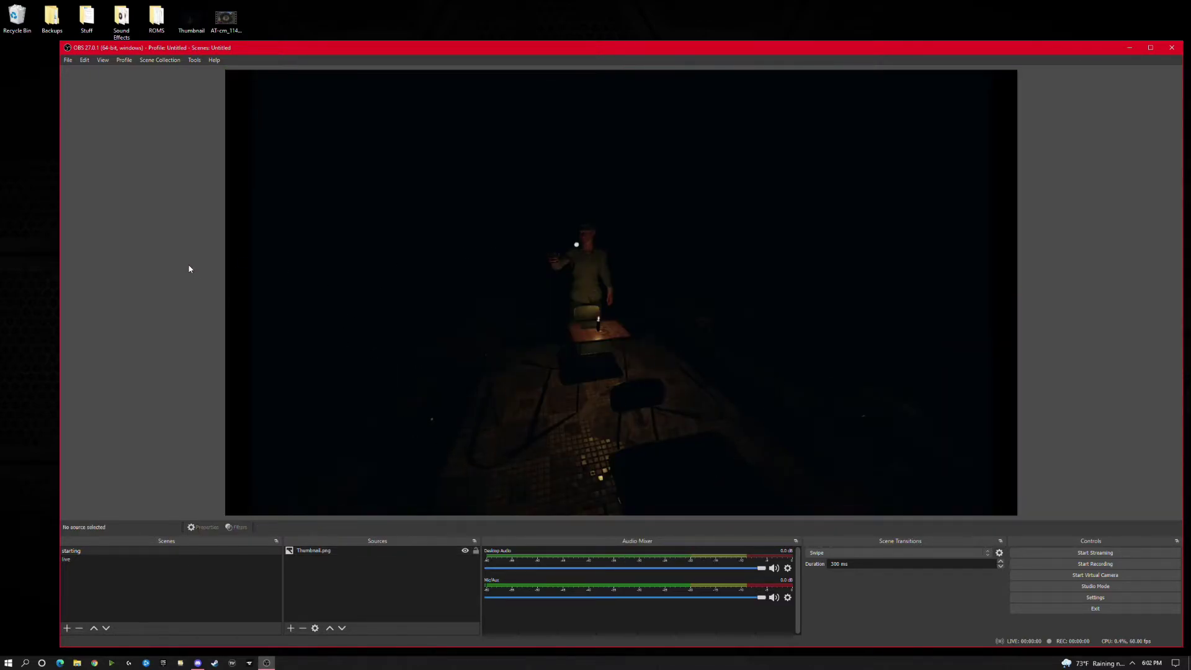
Add the Thumbnail image from the desktop to the "live" scene and fit it to the screen.
left_click(88, 560)
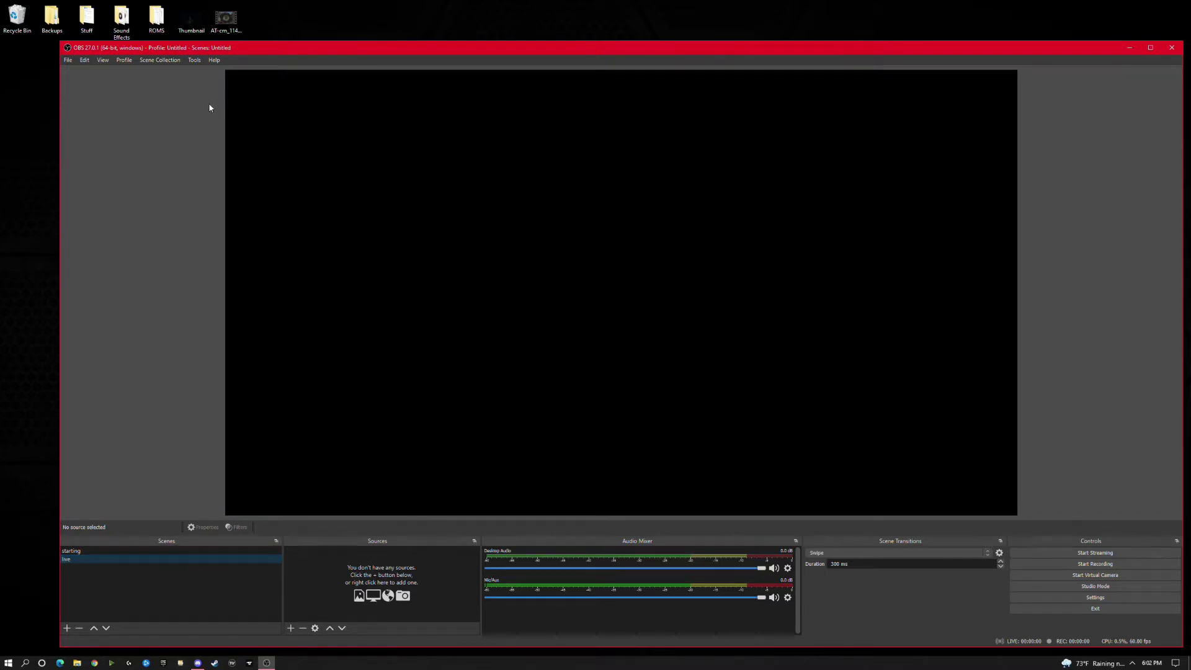
left_click_drag(191, 13, 503, 291)
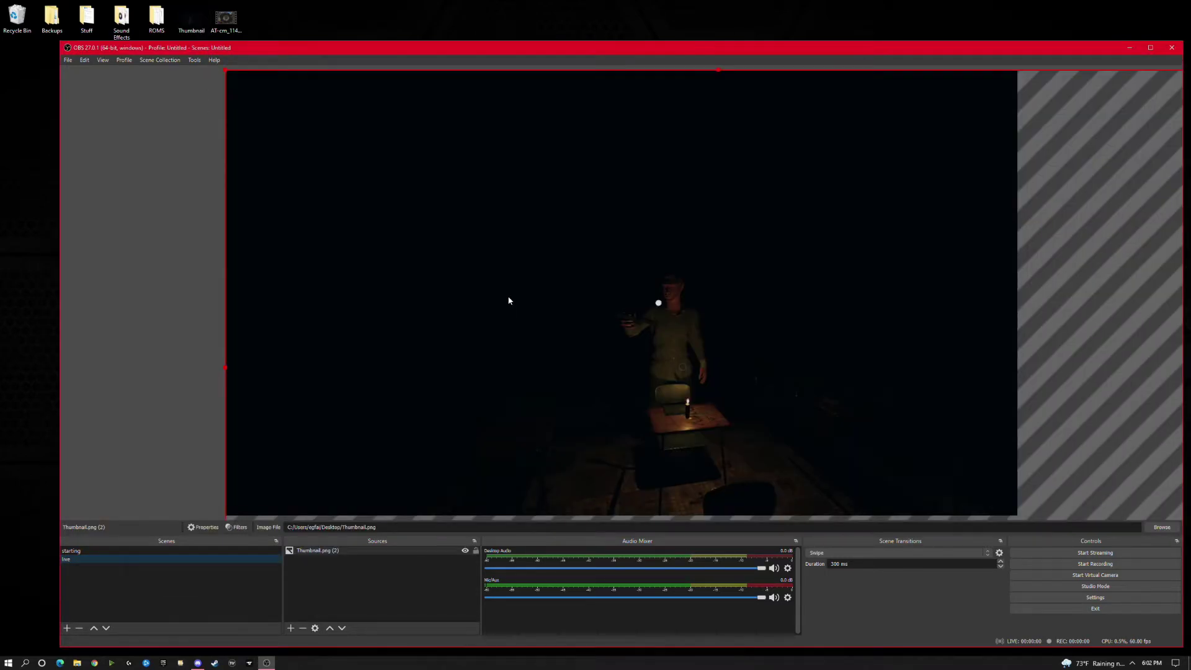
right_click(509, 301)
mouse_move(600, 504)
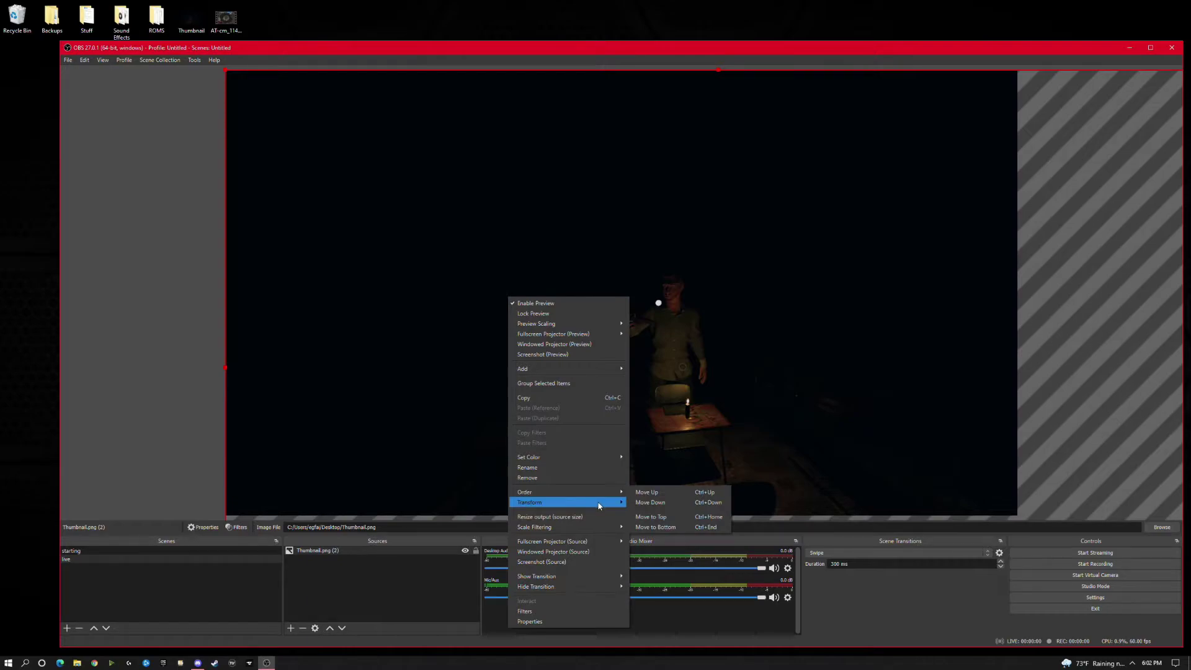
left_click(673, 605)
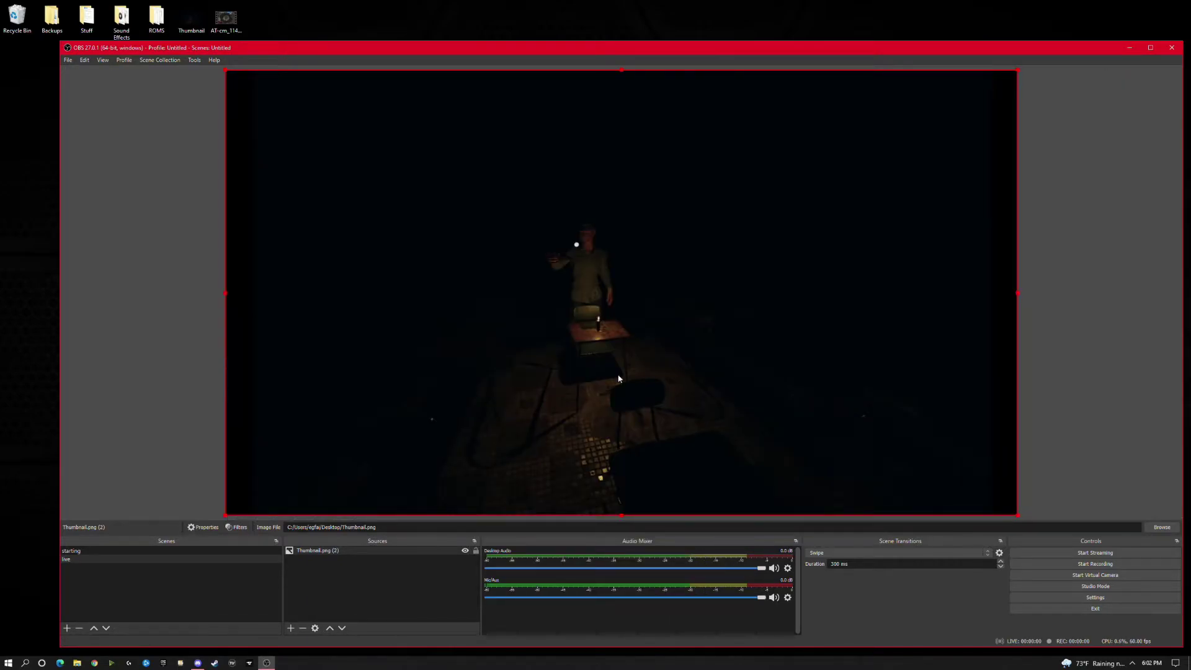
Flip the Thumbnail image in the "live" scene vertically and deselect it.
right_click(624, 385)
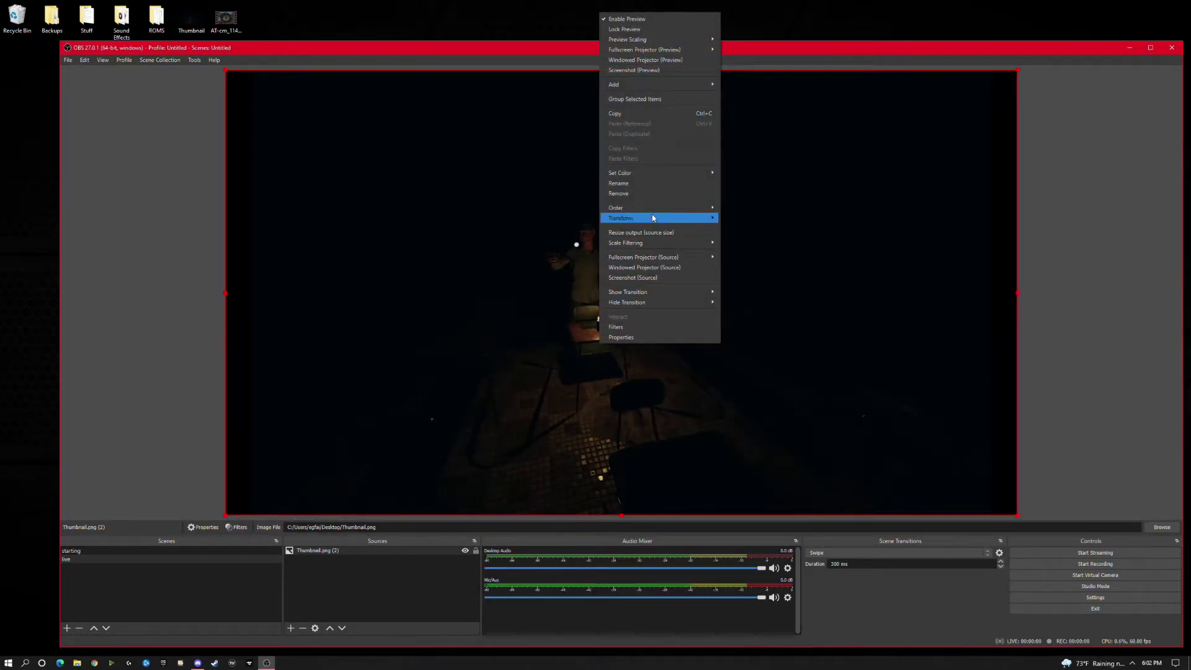
mouse_move(658, 220)
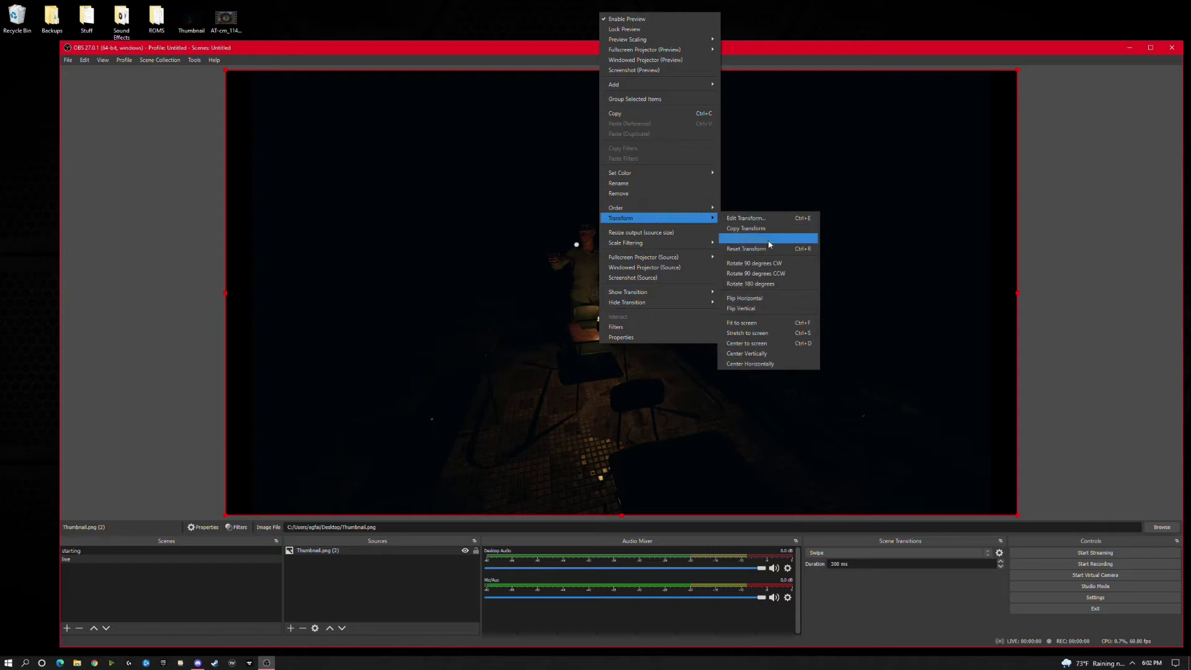
left_click(780, 309)
left_click(1055, 296)
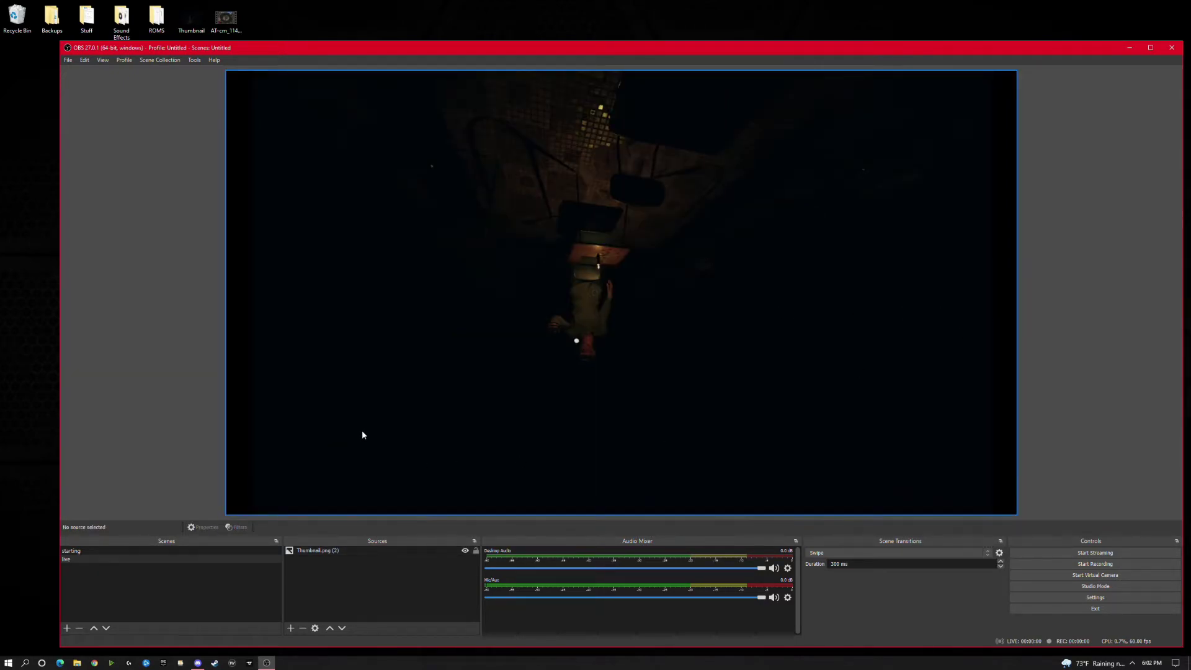
Switch back and forth between the "starting" and "live" scenes to compare them, ending on "live".
left_click(74, 552)
left_click(74, 560)
left_click(74, 553)
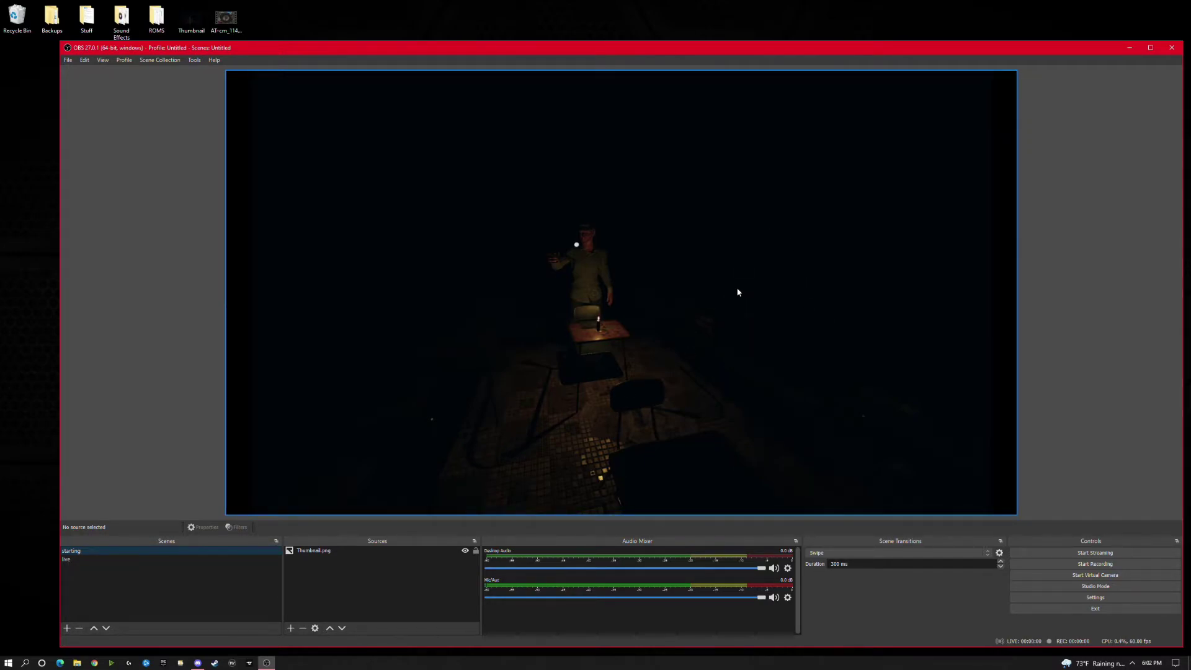
left_click(88, 559)
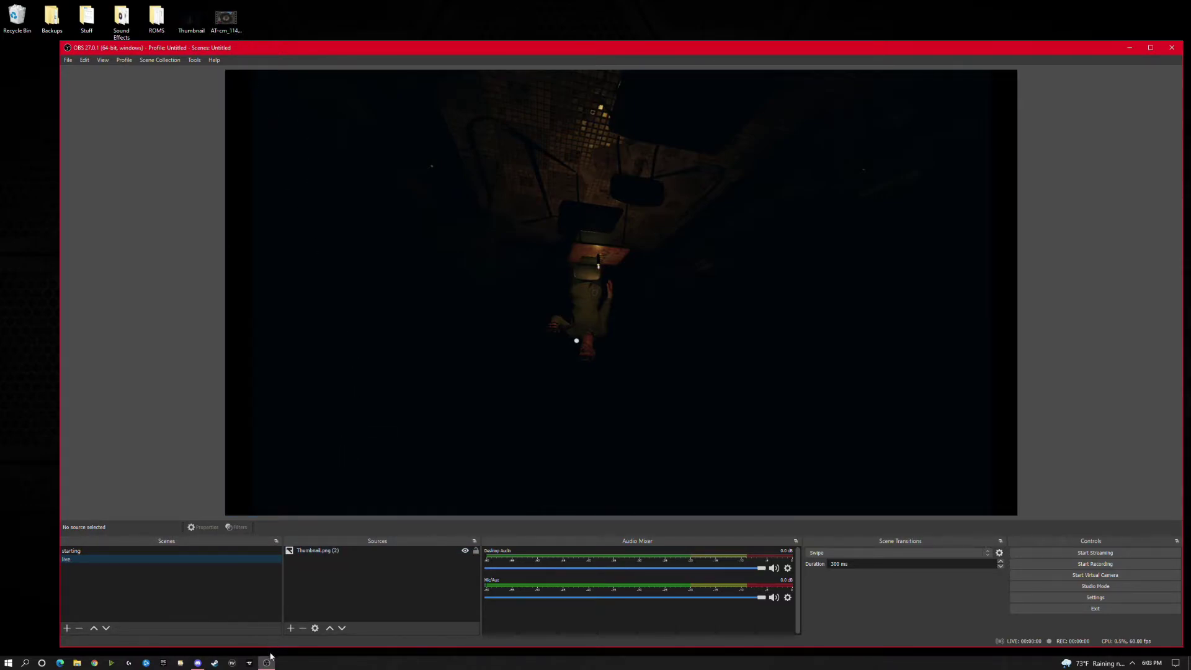
Add a Text (GDI+) source with the text "Hello" to the "live" scene, keeping the default source name.
left_click(291, 628)
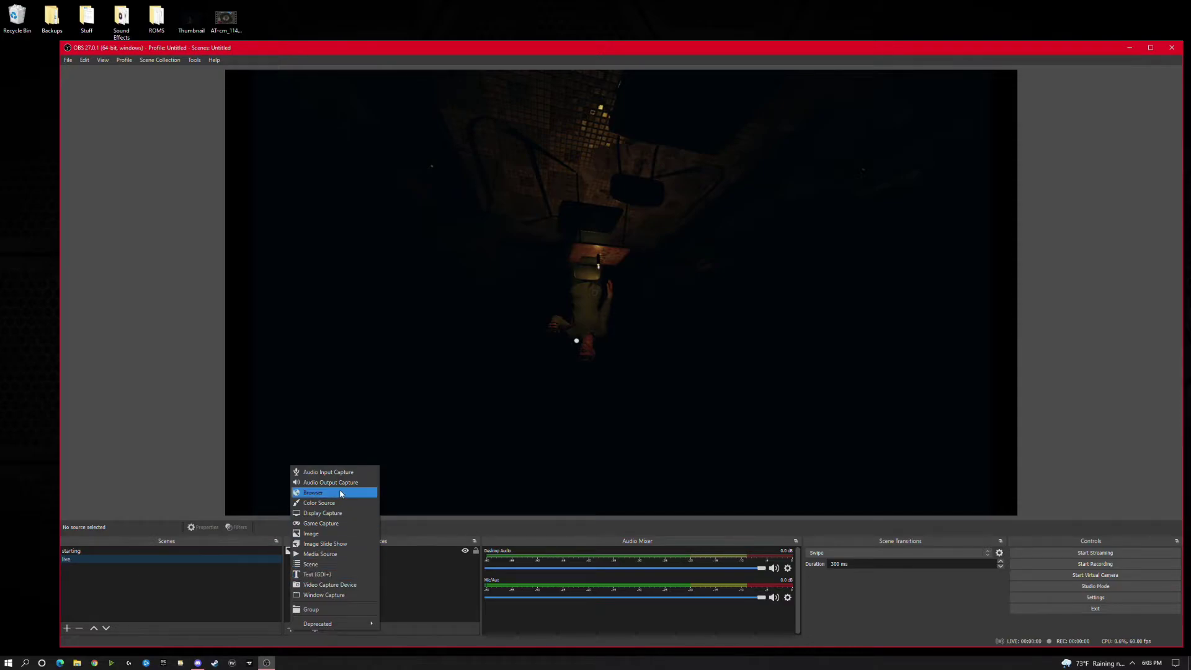
left_click(329, 574)
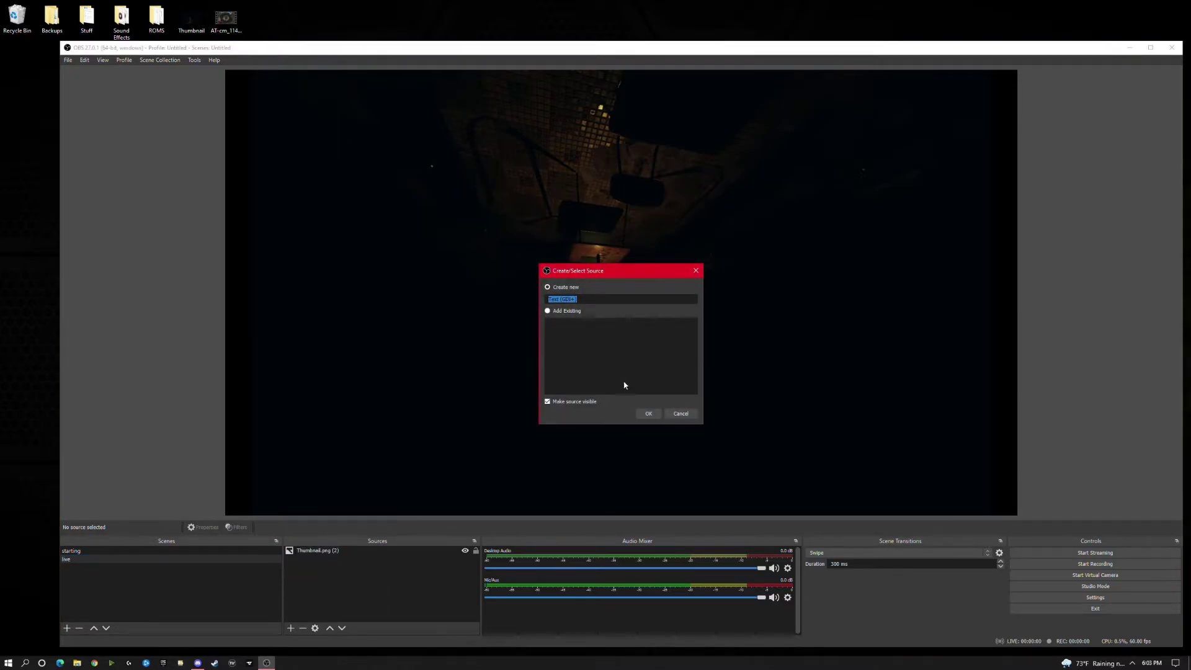
left_click(646, 410)
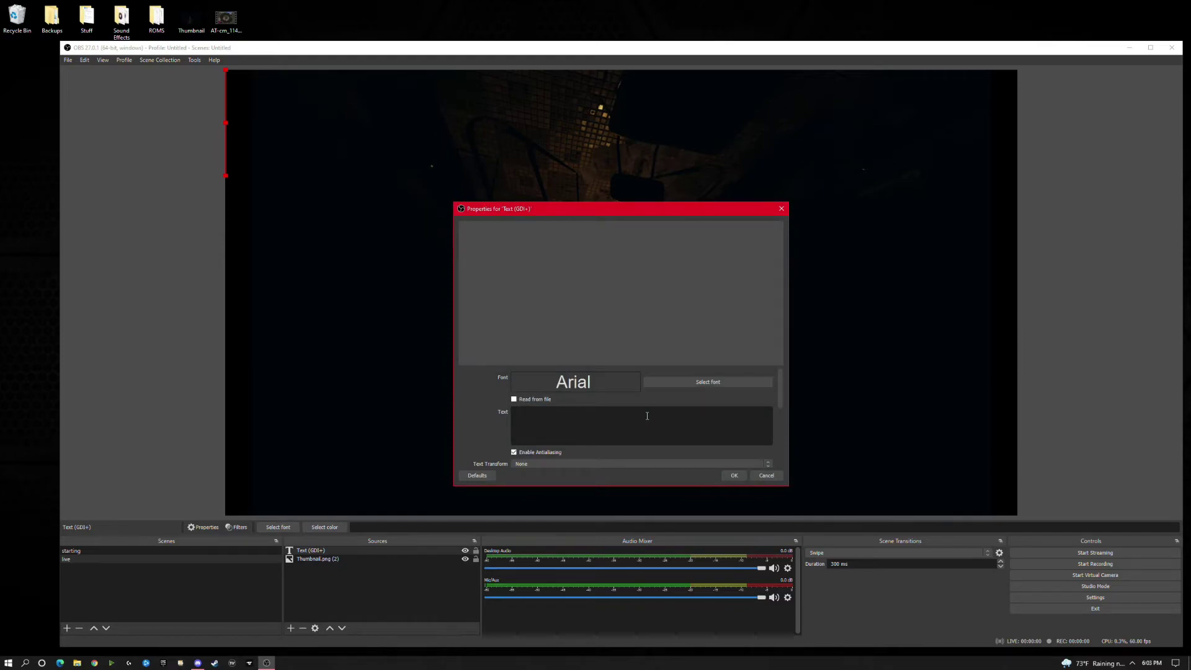
type("oo")
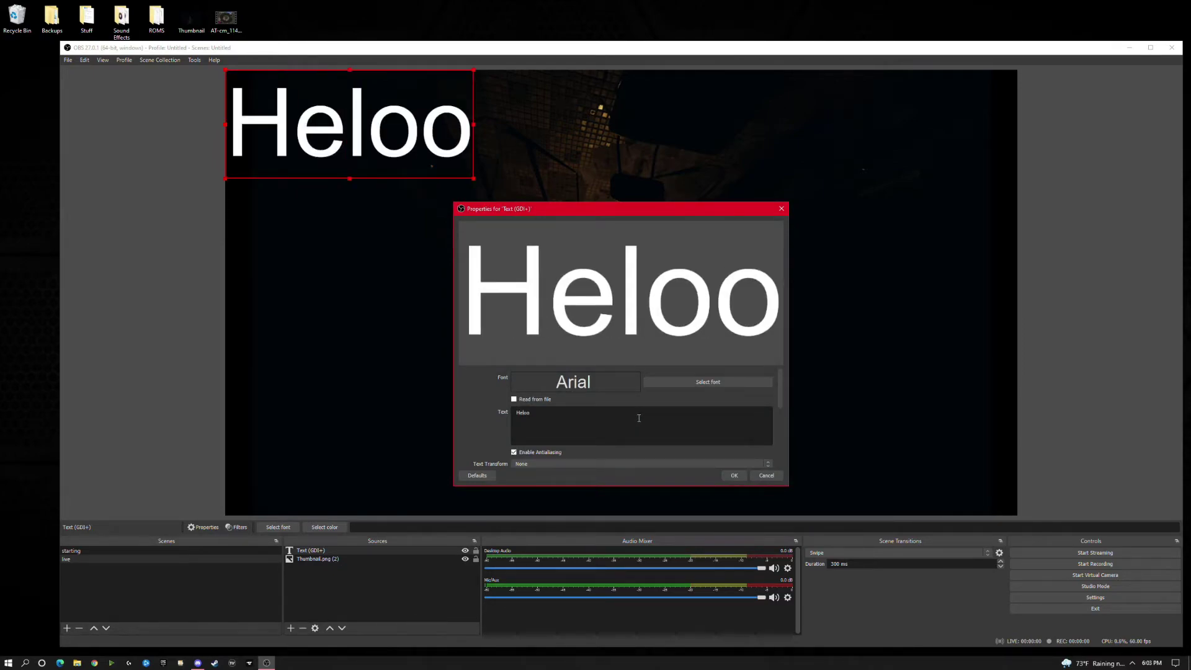
key("BackSpace")
key("BackSpace")
type("lo")
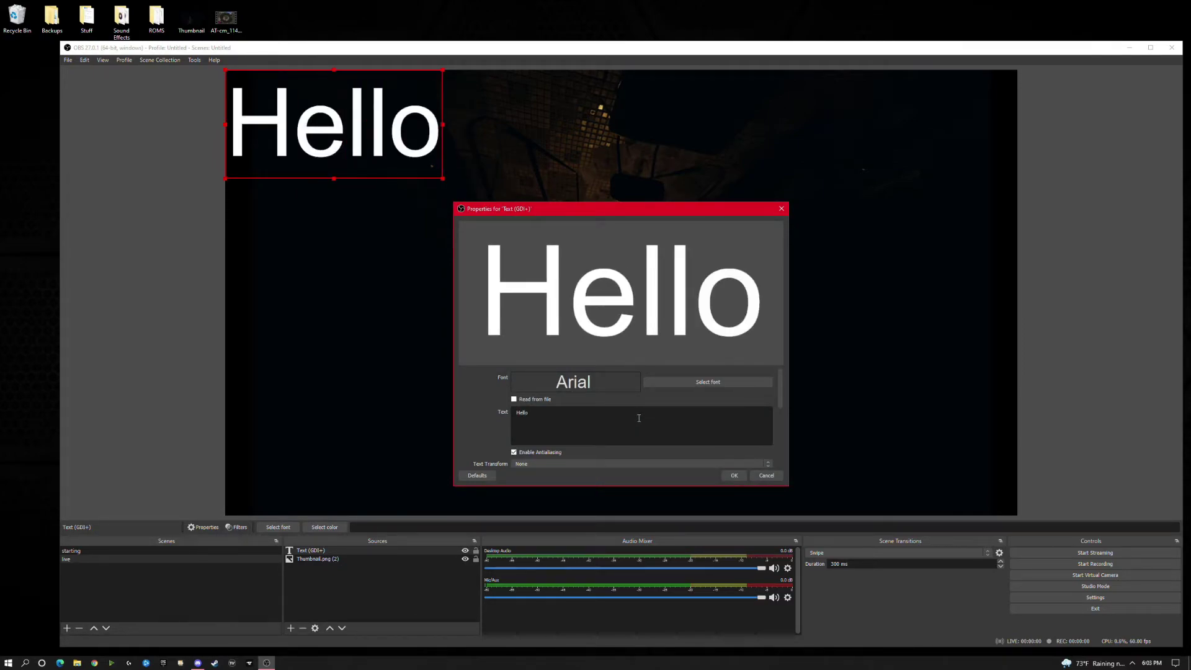
left_click(725, 474)
Shrink the "Hello" text and move it to the middle of the canvas's upper edge.
left_click_drag(443, 177, 362, 133)
left_click_drag(285, 98, 585, 101)
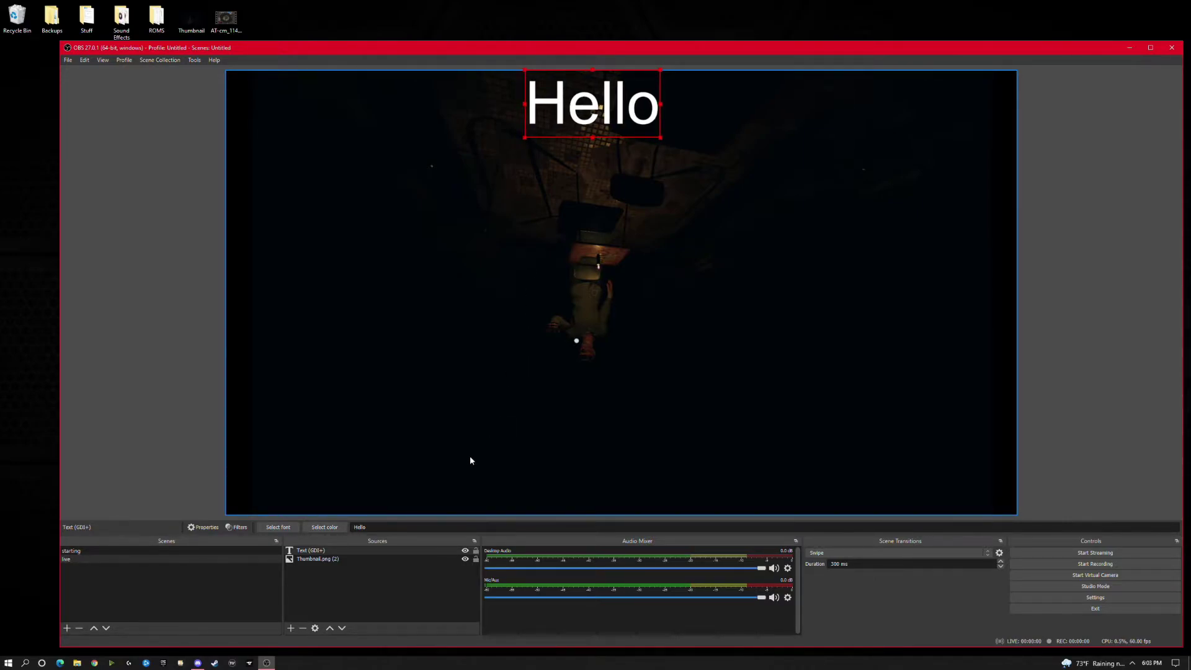
Lock the text source, and hide it and show it again to test its visibility.
left_click(476, 550)
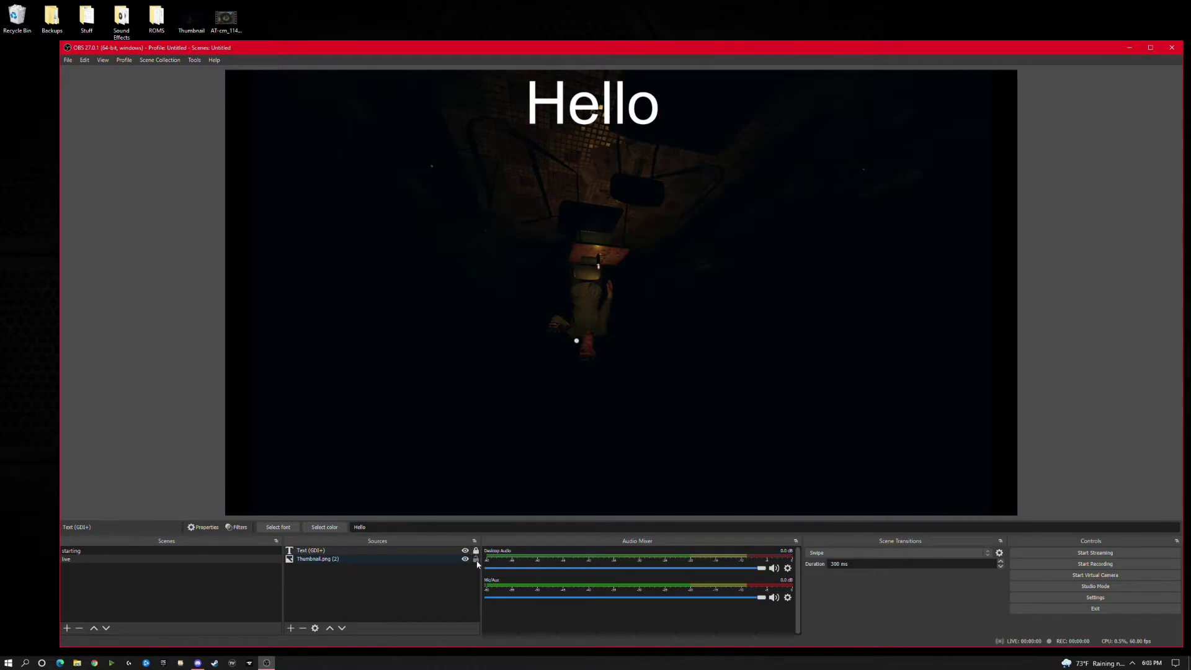
left_click(466, 551)
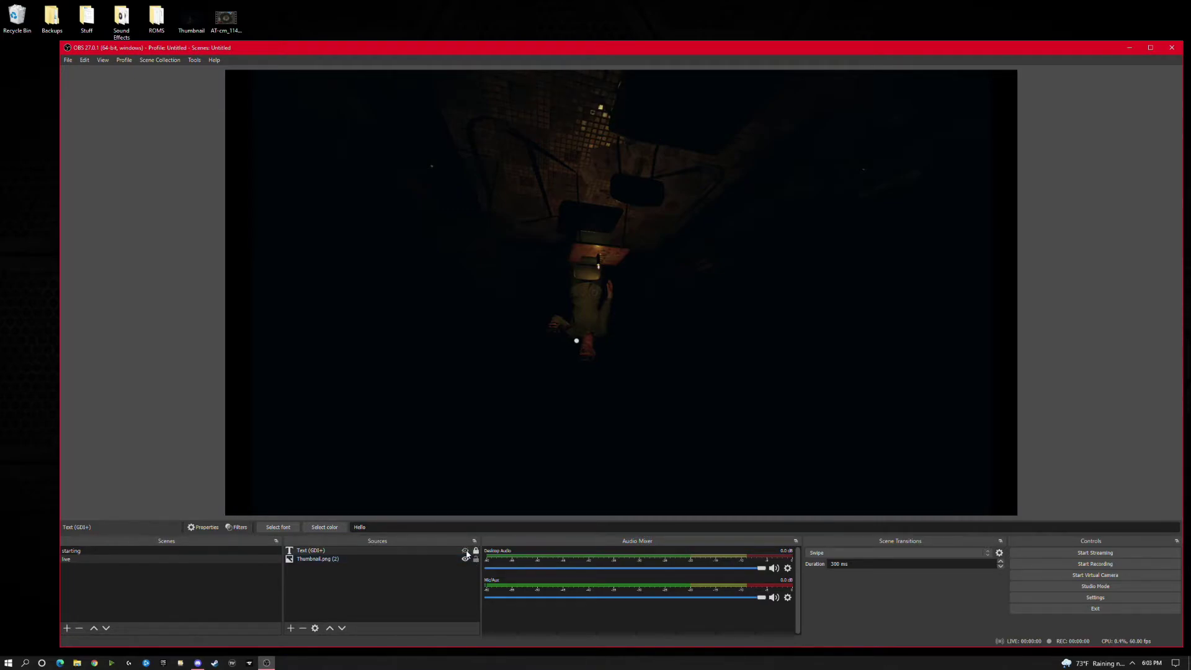
left_click(465, 551)
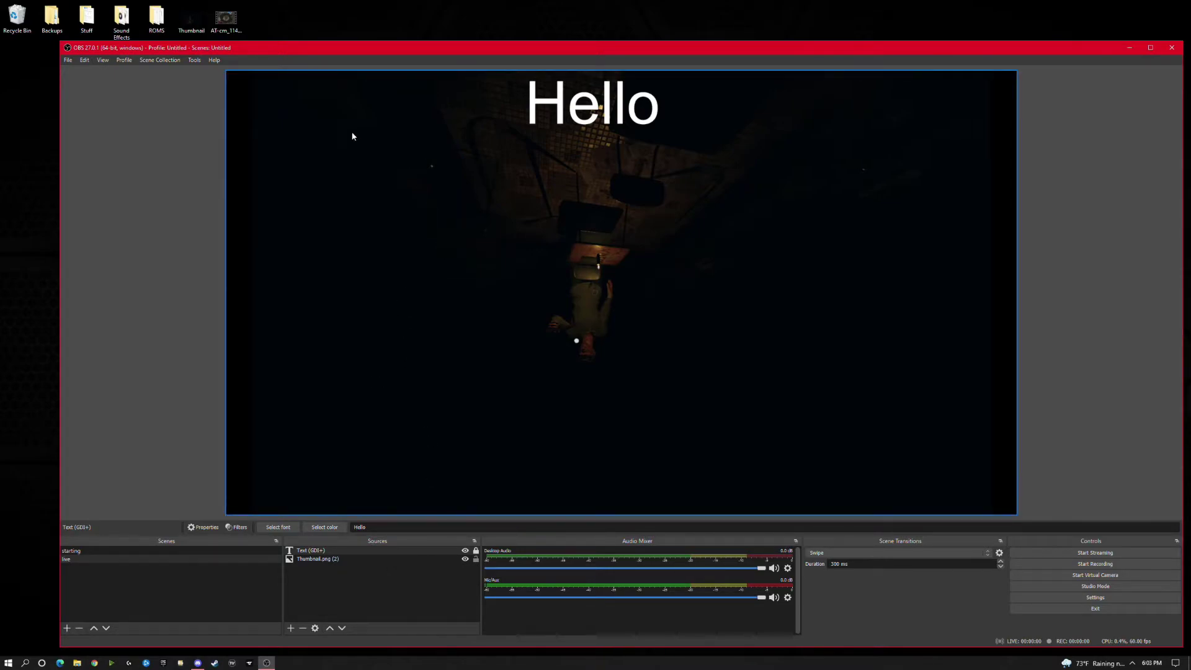
Add the AT-cm_1143896398.mp4 video from the desktop to "live", scaled down into the canvas's lower-left corner and locked with the other sources.
left_click_drag(225, 20, 342, 364)
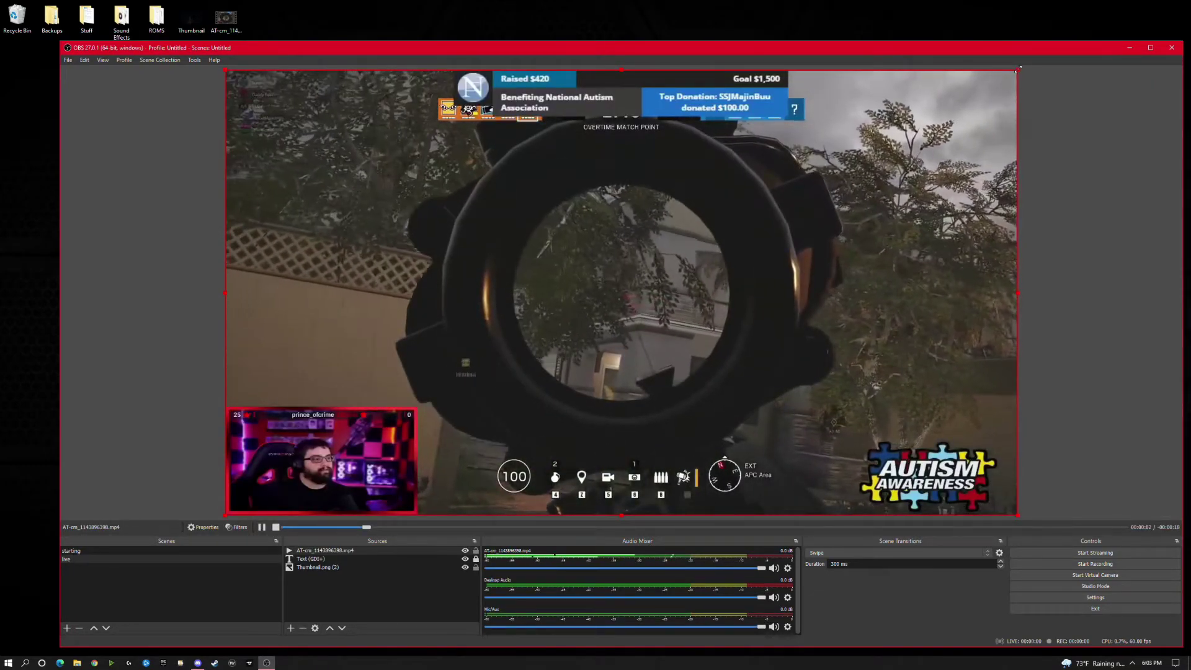
left_click_drag(1018, 69, 291, 405)
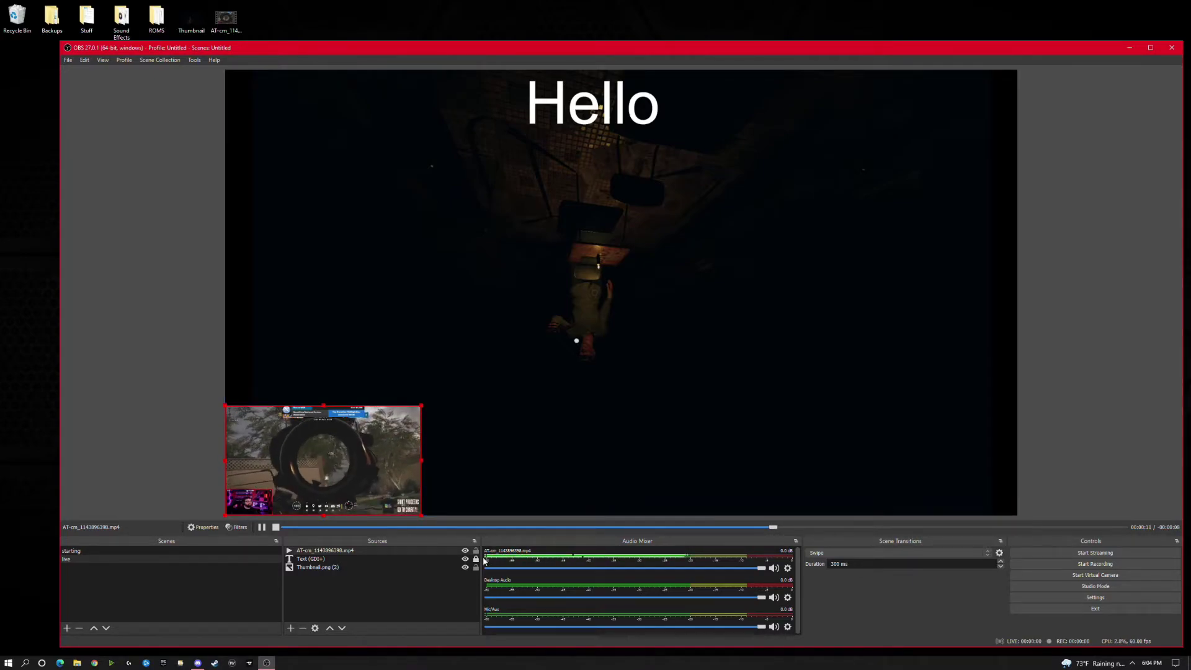
left_click(475, 507)
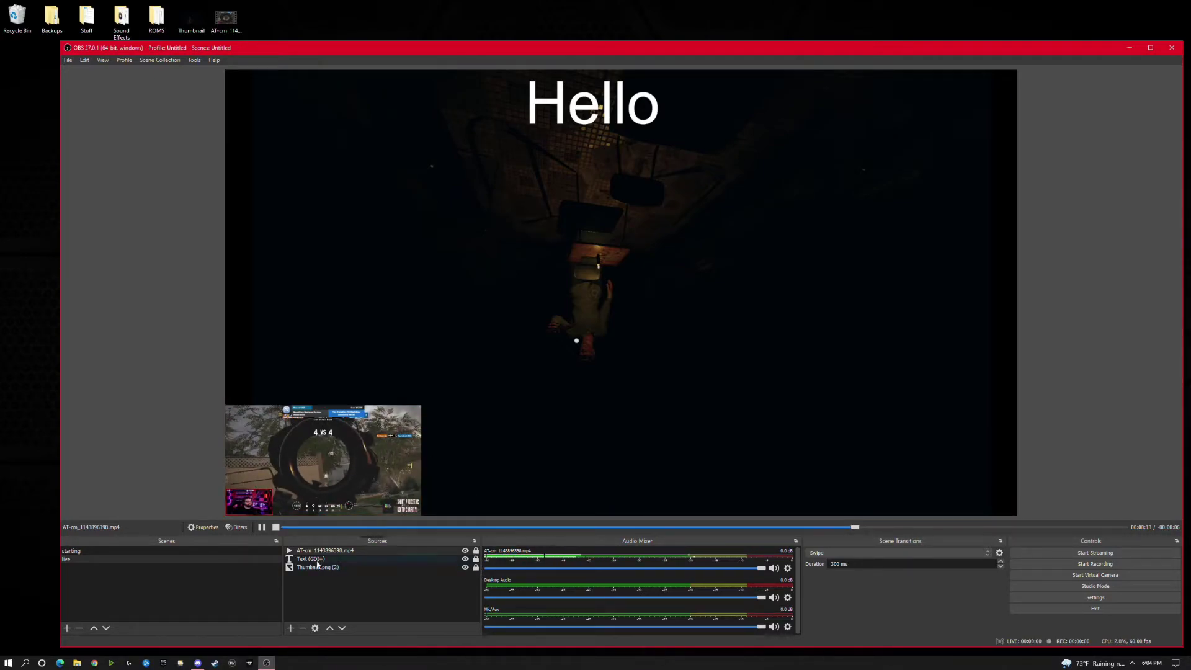
Compare the audio channels of the "starting" and "live" scenes and try the video's volume slider, leaving it at full volume.
left_click(102, 550)
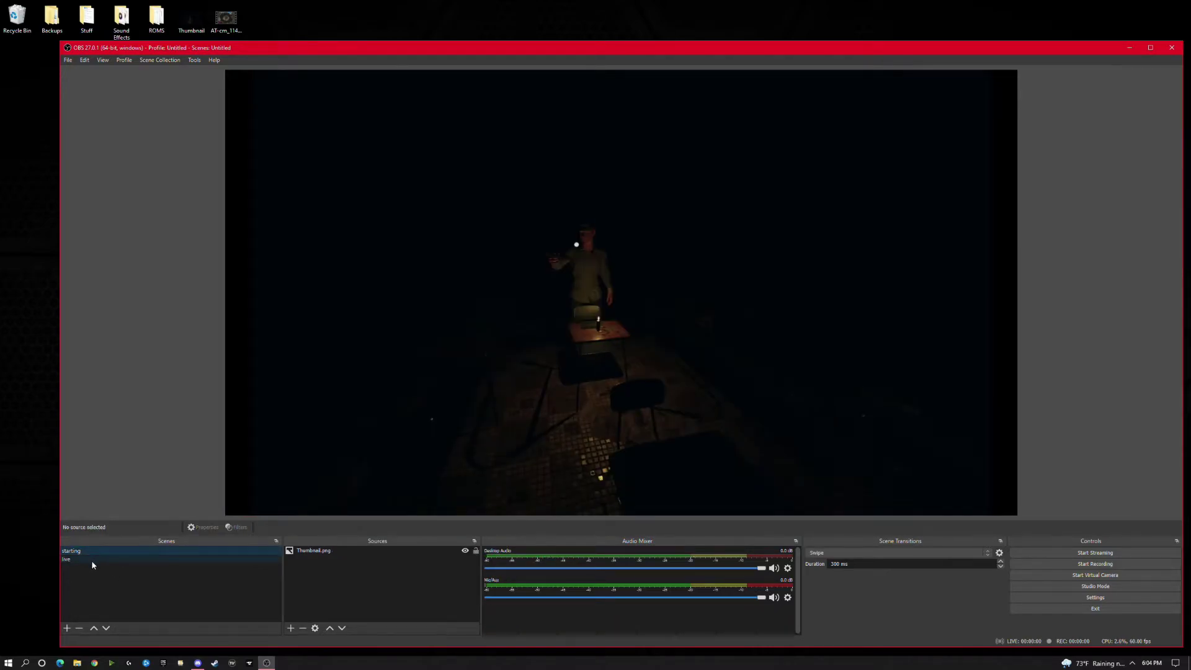
left_click(92, 562)
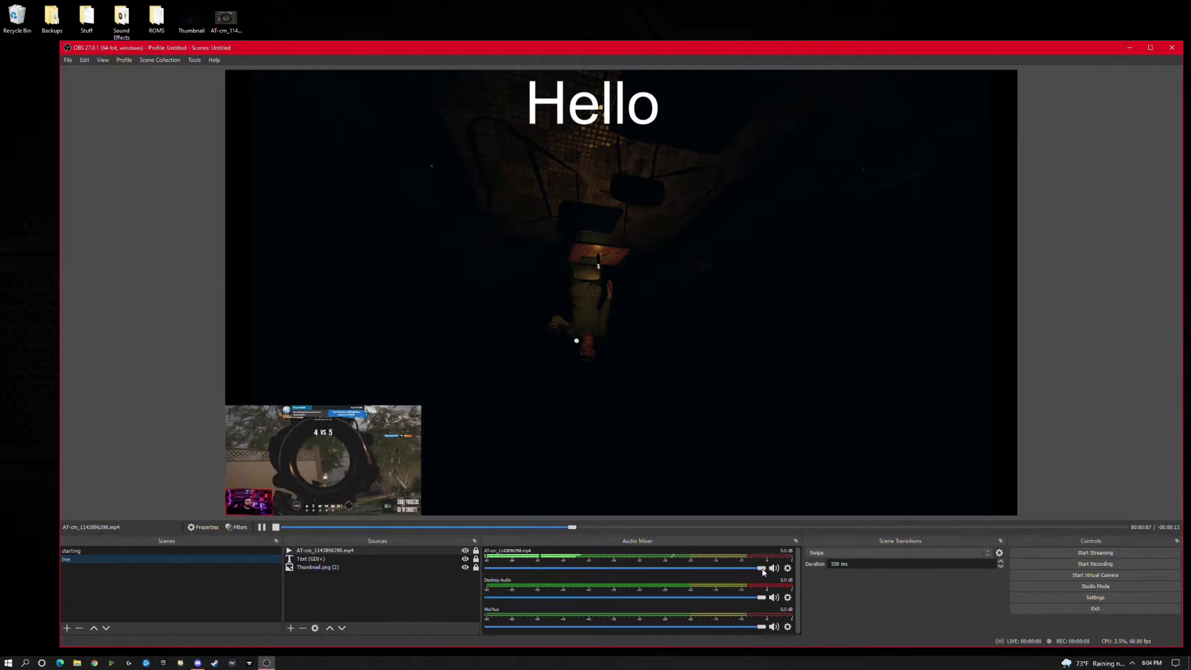
mouse_move(762, 569)
left_mouse_down()
mouse_move(521, 572)
mouse_move(772, 575)
left_mouse_up()
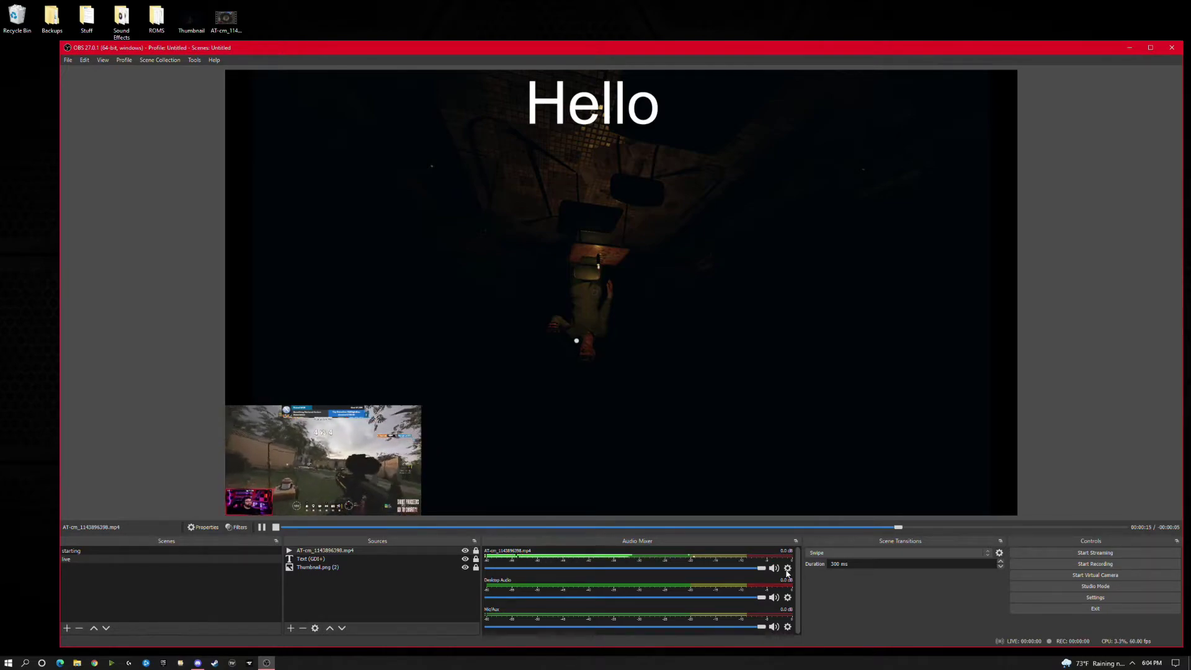
Examine the filters window of the video's audio channel and close it without adding a filter.
left_click(788, 570)
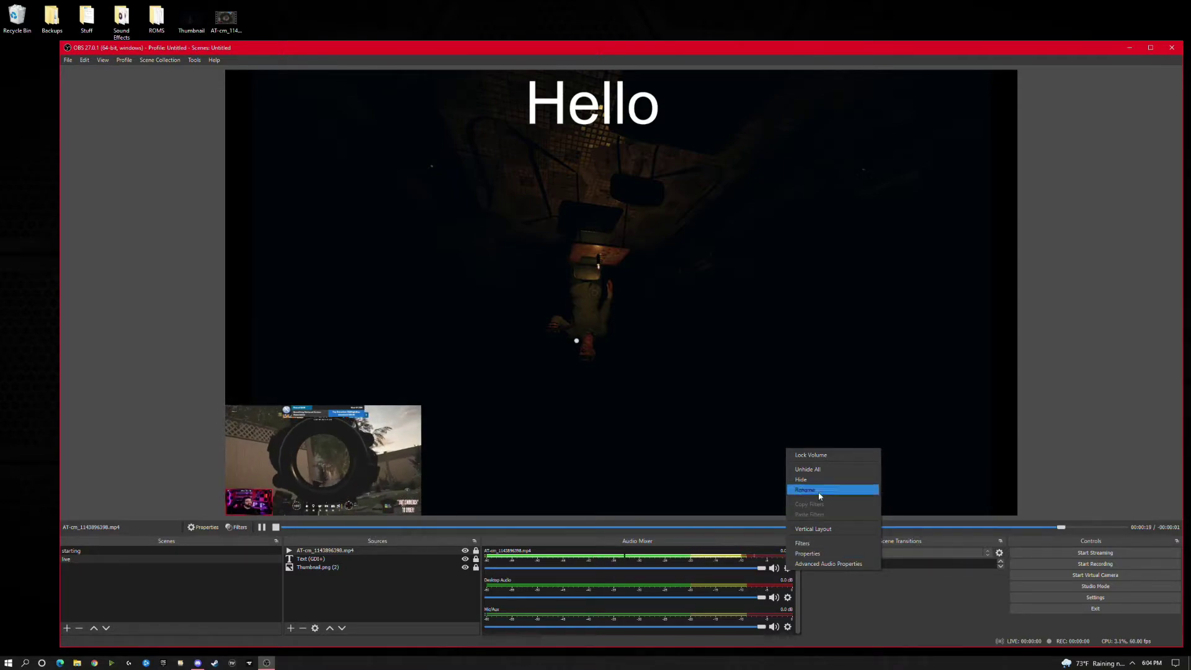
left_click(813, 543)
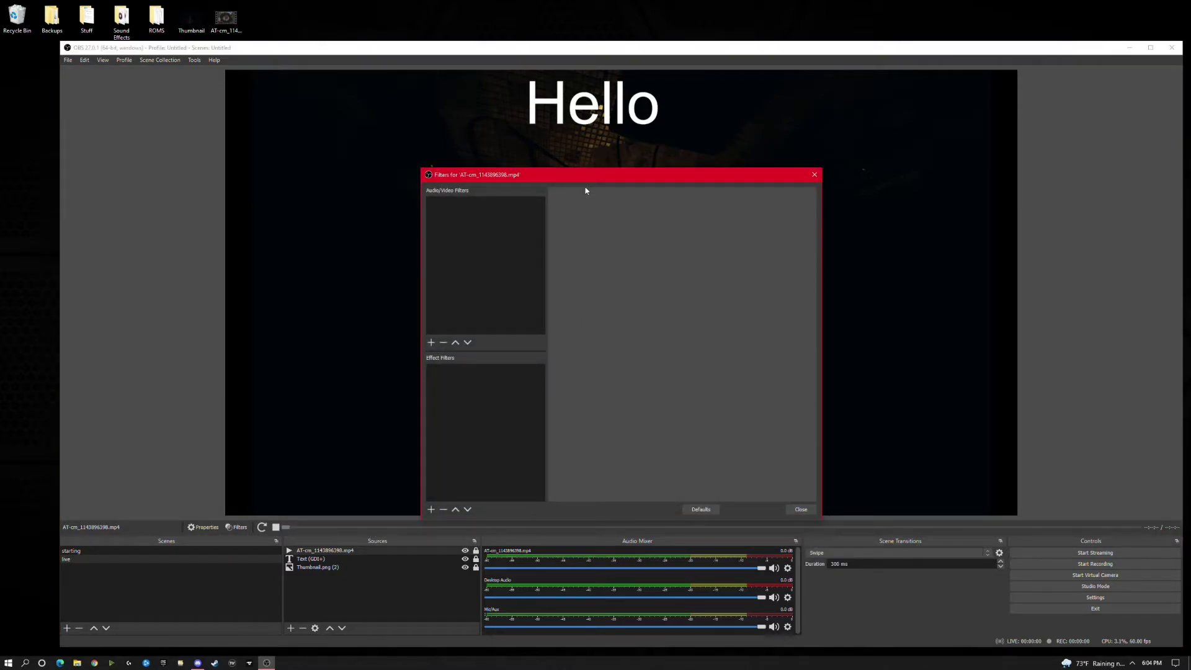
left_click(815, 175)
Examine the video source's properties and its local file selection, and close them while discarding any changes.
left_click(788, 568)
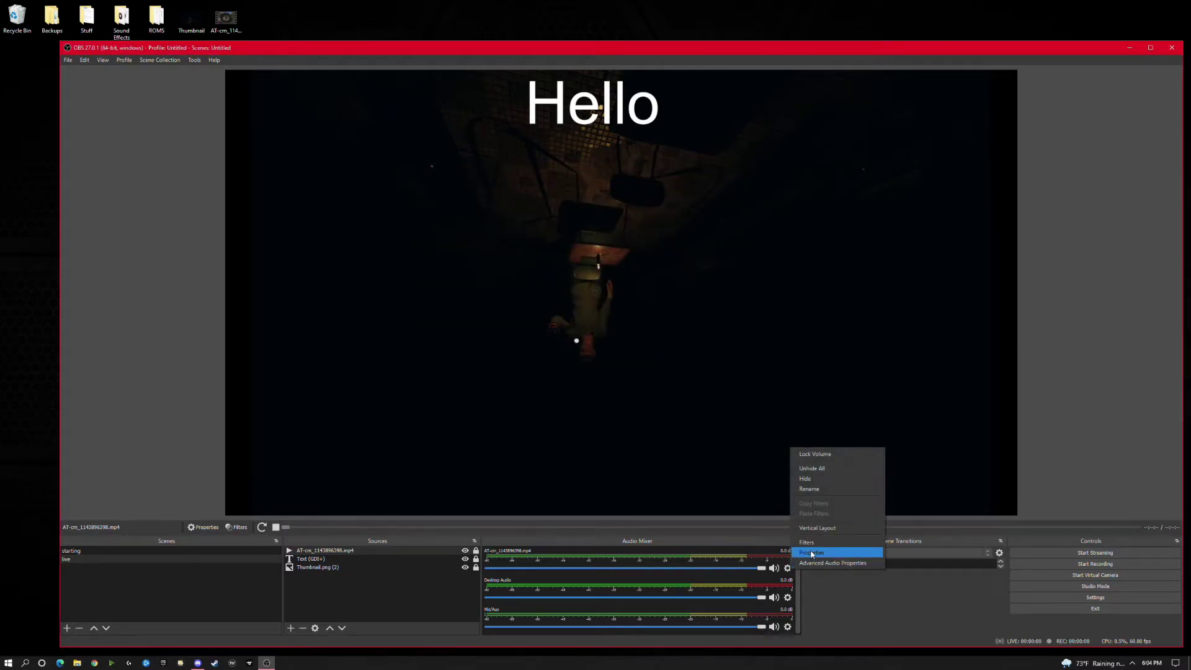
left_click(813, 553)
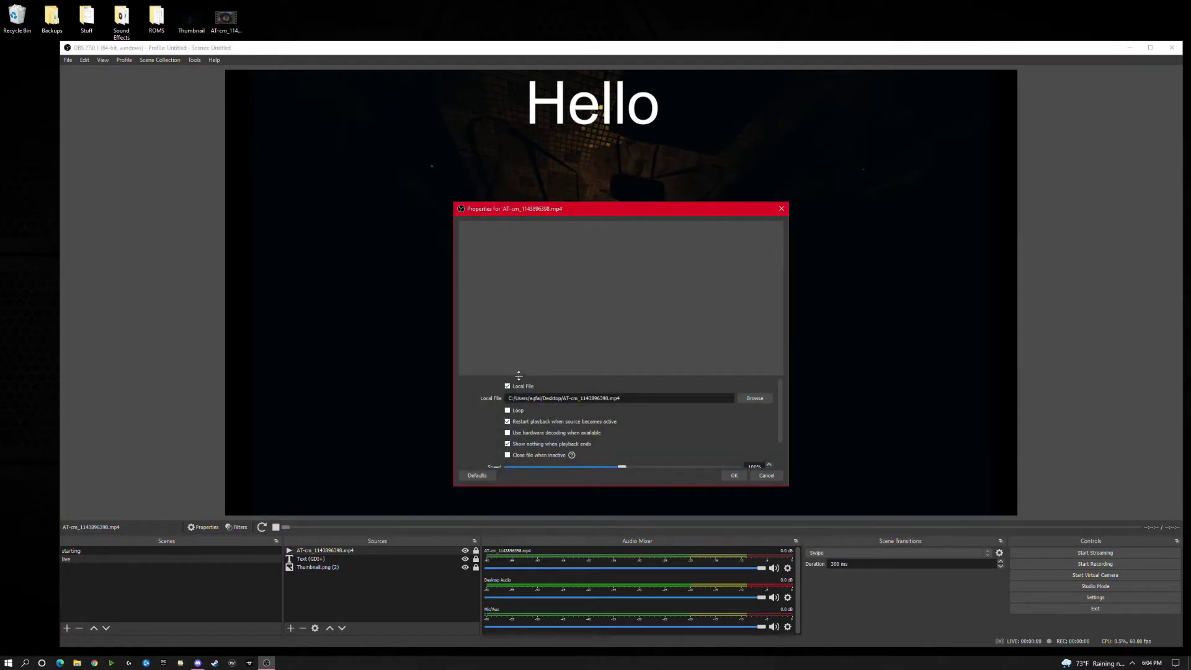
left_click(754, 399)
left_click(1000, 225)
left_click(781, 209)
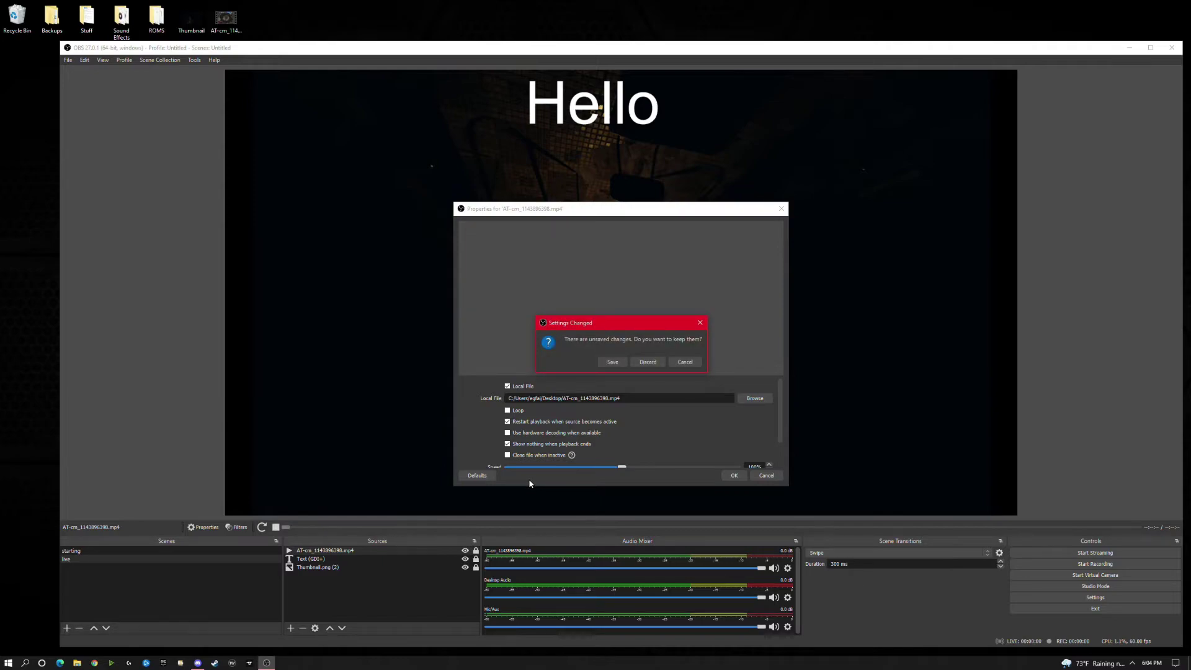
left_click(647, 363)
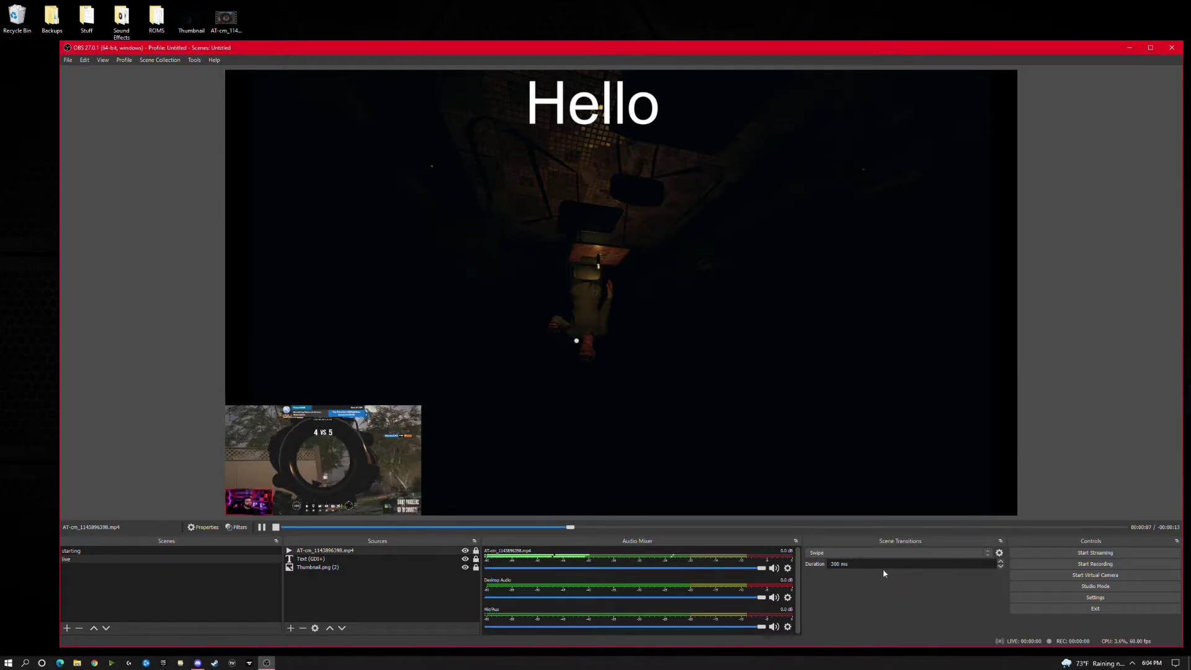
Examine the available scene transitions and preview Swipe by switching to "starting" and back to "live".
left_click(849, 553)
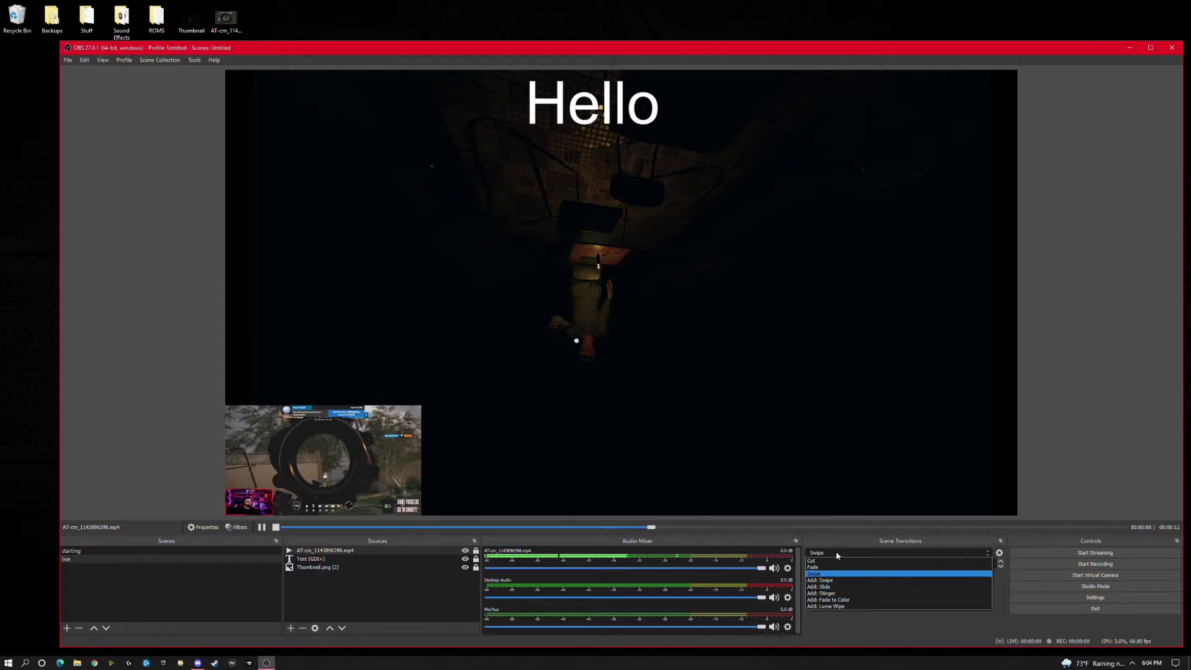
left_click(121, 551)
left_click(118, 559)
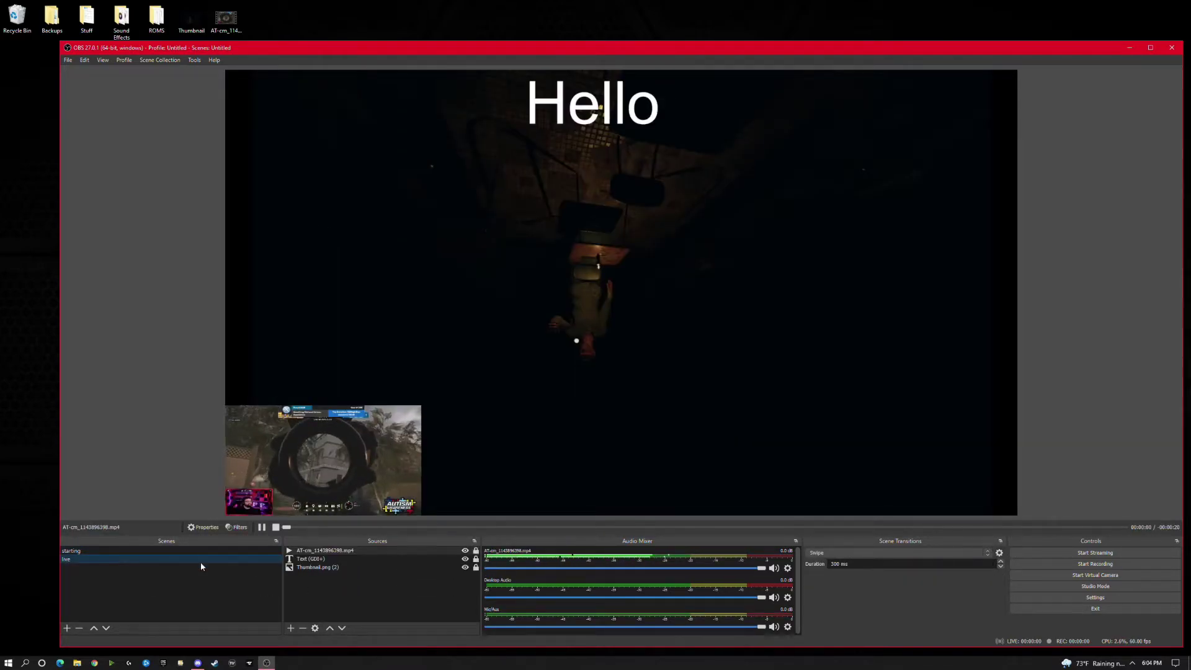
Set the scene transition to Fade and preview it by switching to "starting" and back to "live".
left_click(853, 554)
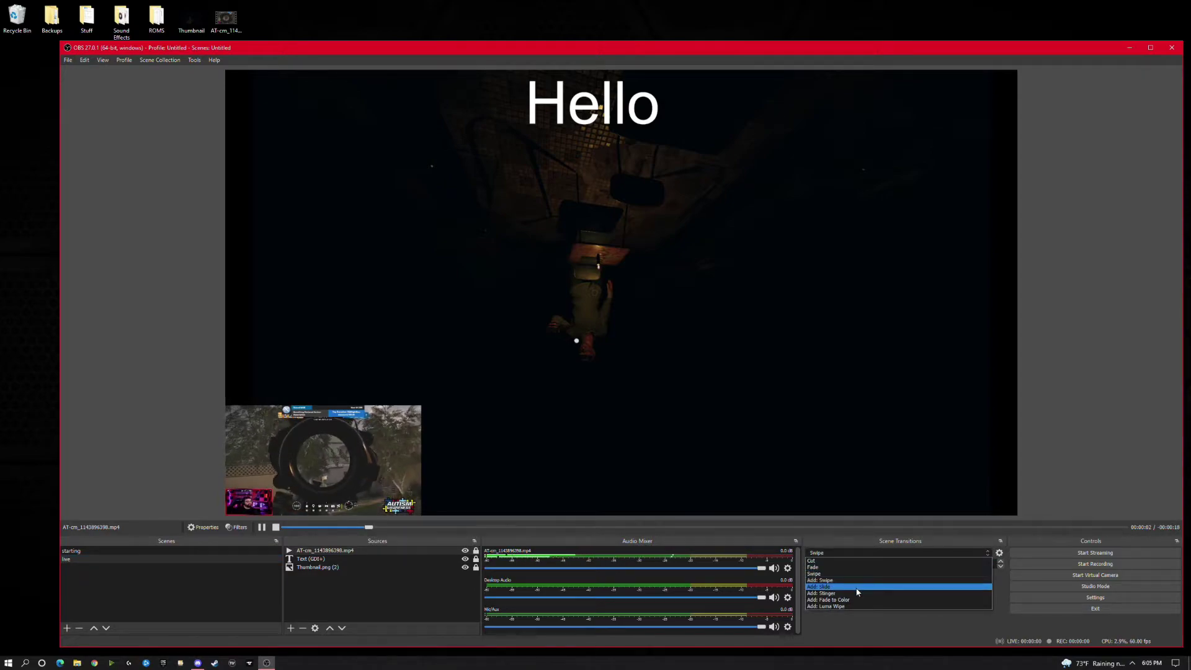
left_click(826, 567)
left_click(200, 550)
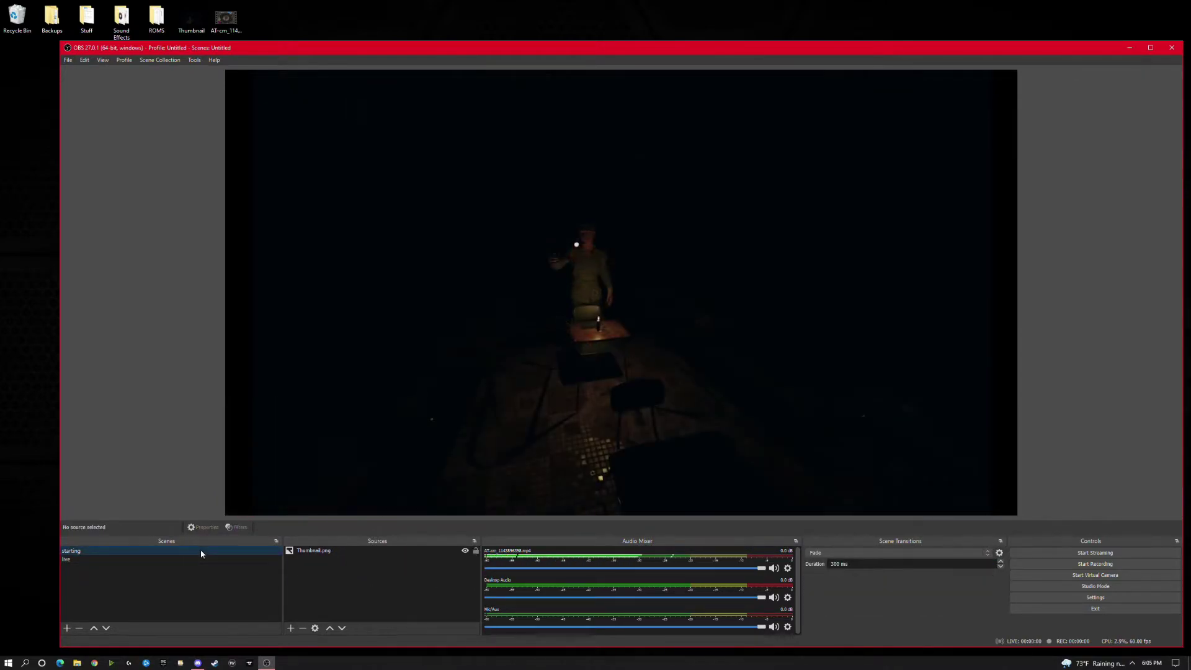
left_click(196, 560)
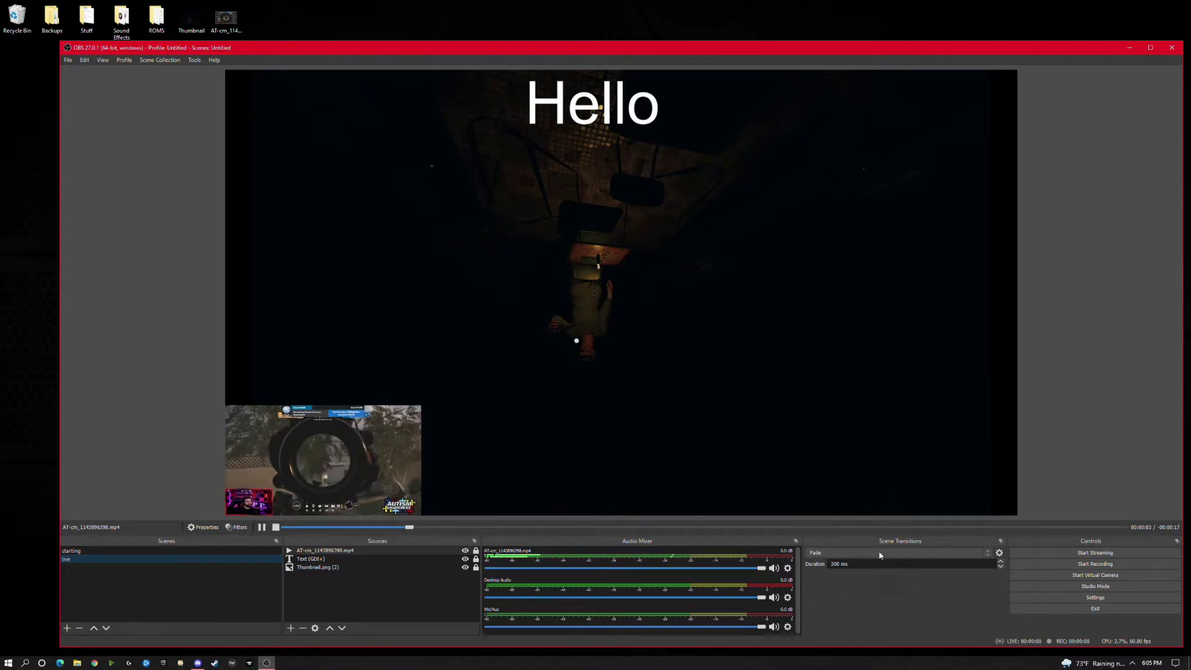
Add a Stinger scene transition under its suggested name and close its properties without keeping changes.
left_click(985, 552)
left_click(905, 593)
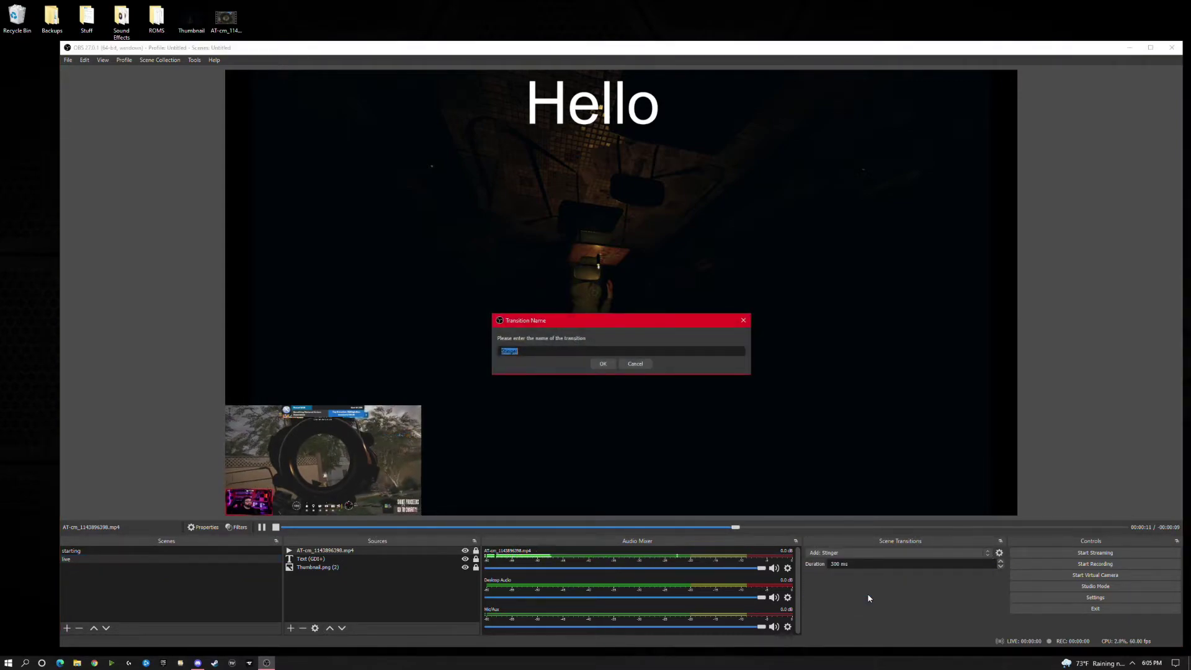
left_click(603, 365)
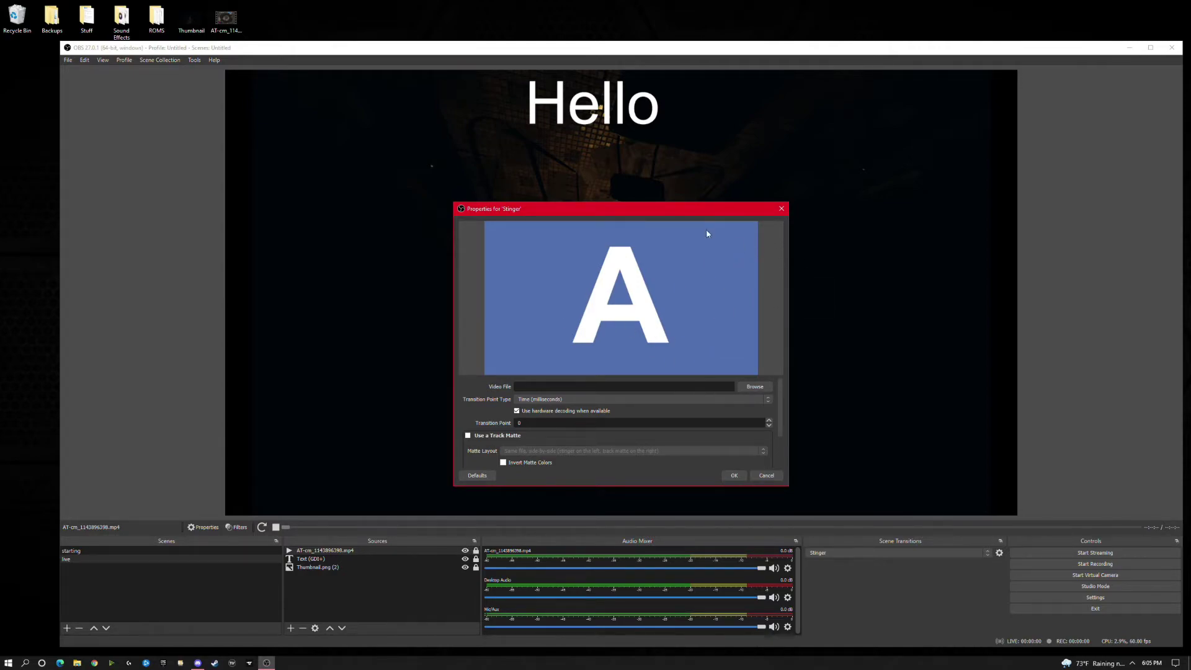
left_click(781, 210)
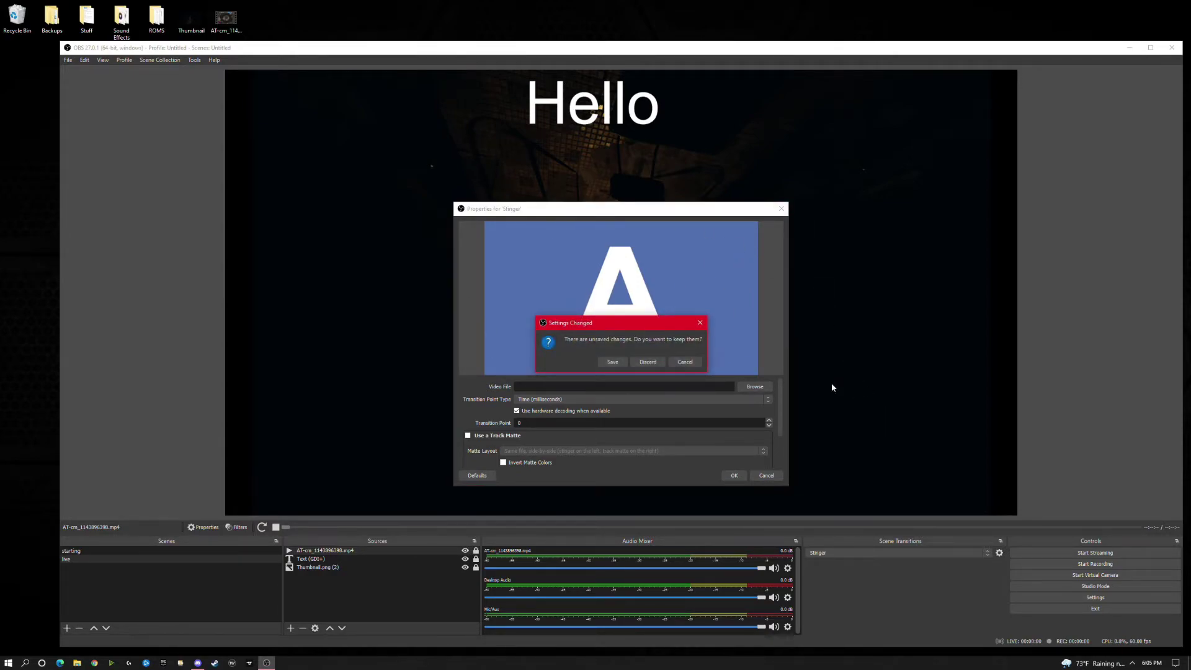
left_click(645, 363)
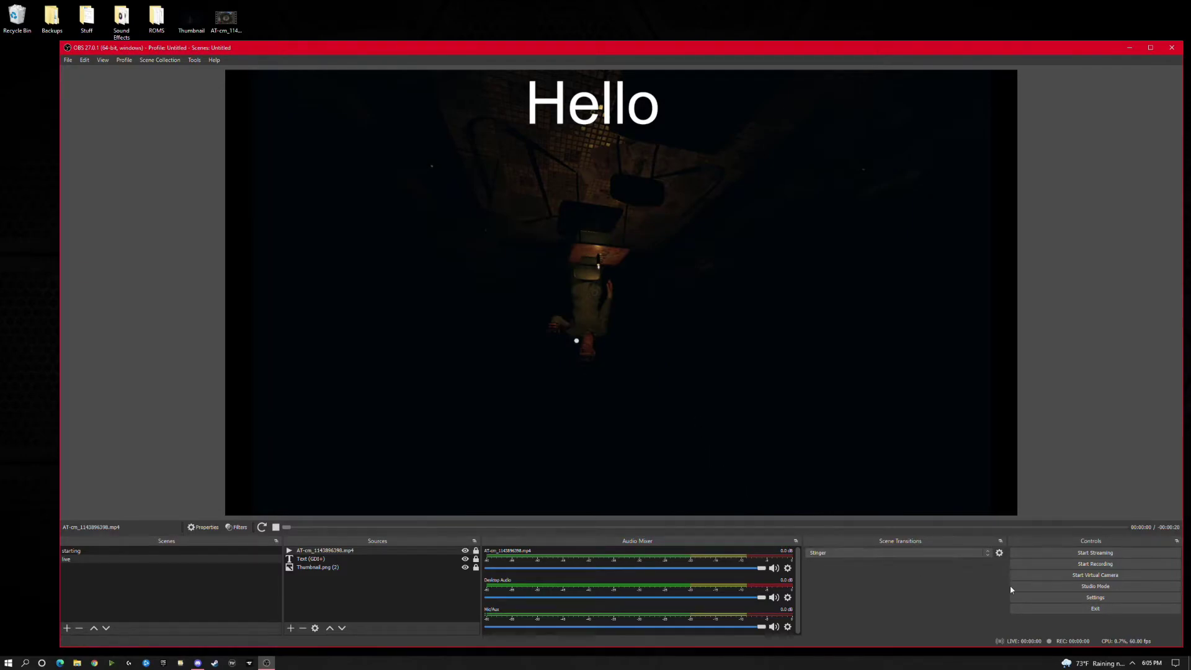
Make a brief test recording, stop it, and move the resulting video file from the desktop to the Recycle Bin.
left_click(1100, 564)
left_click(1098, 565)
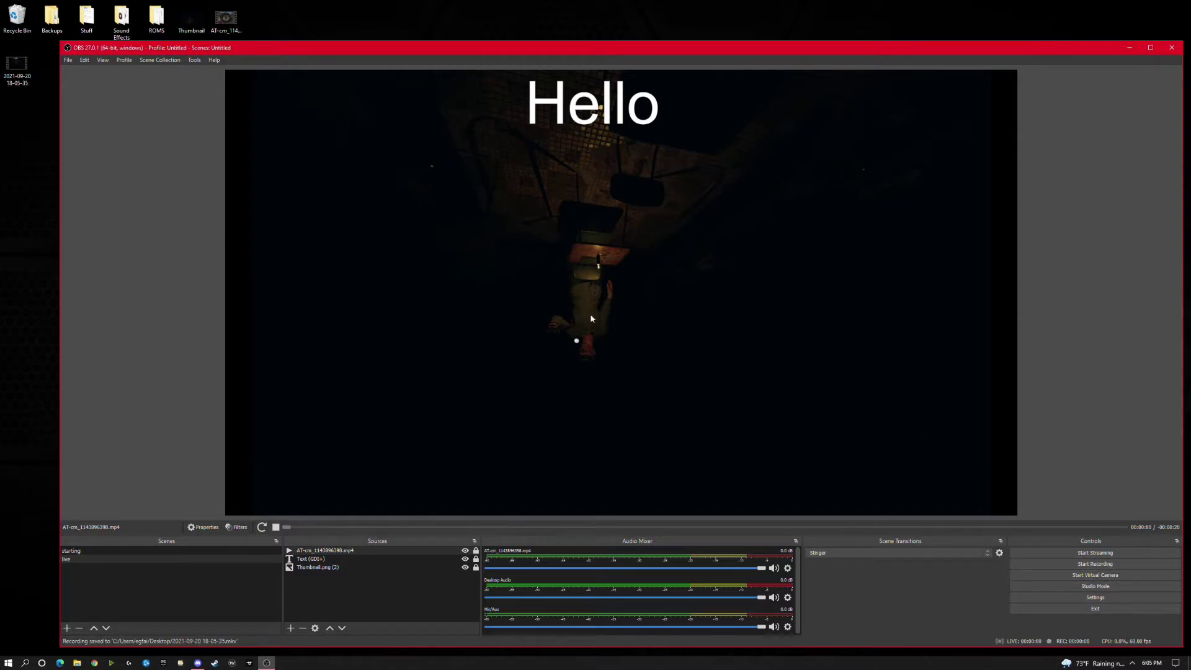
left_click_drag(20, 71, 28, 31)
left_click(757, 311)
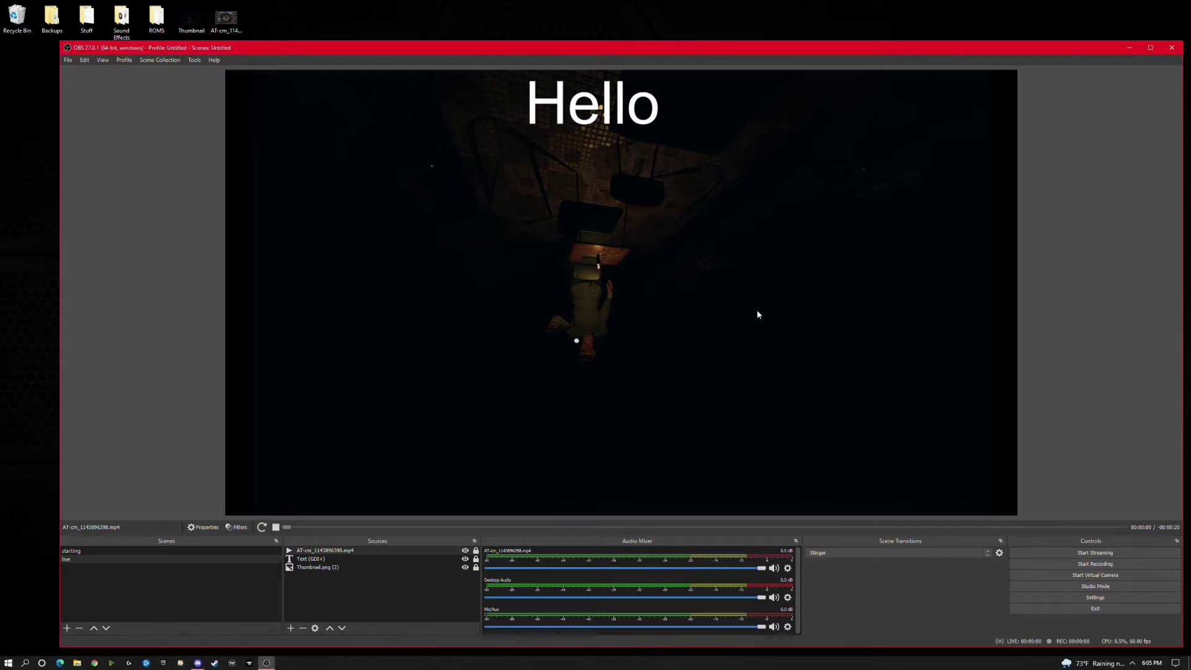
Preview Studio Mode, try its manual transition slider, and return to the single preview layout.
left_click(1129, 588)
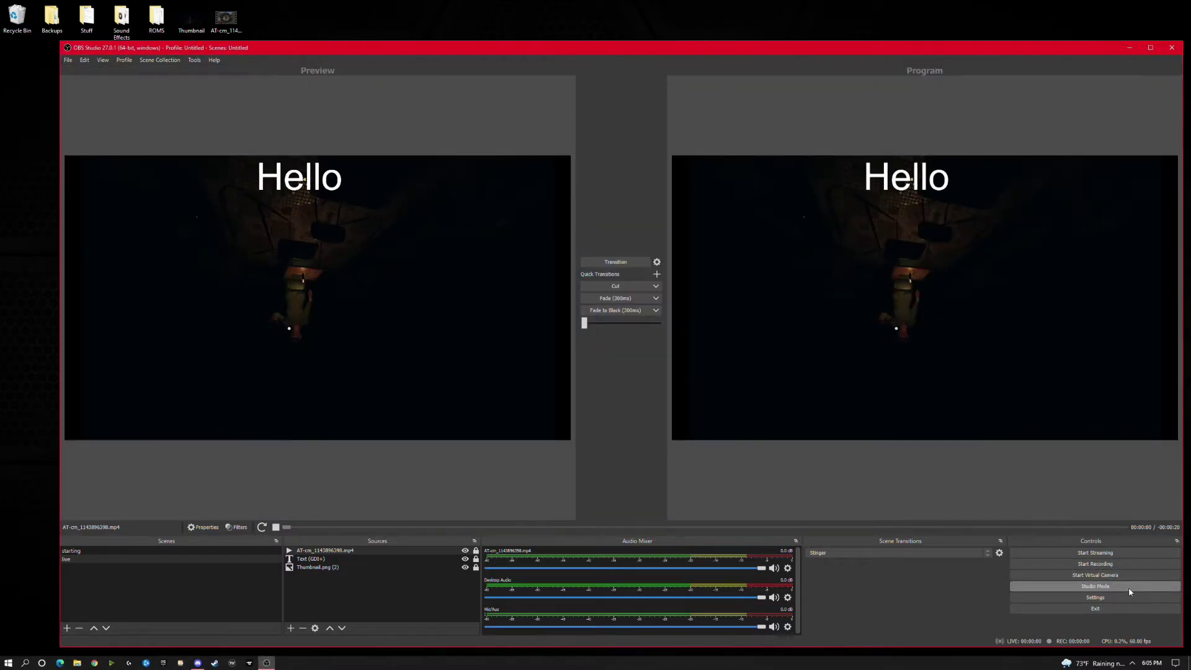
left_click_drag(584, 323, 605, 325)
left_click(1104, 588)
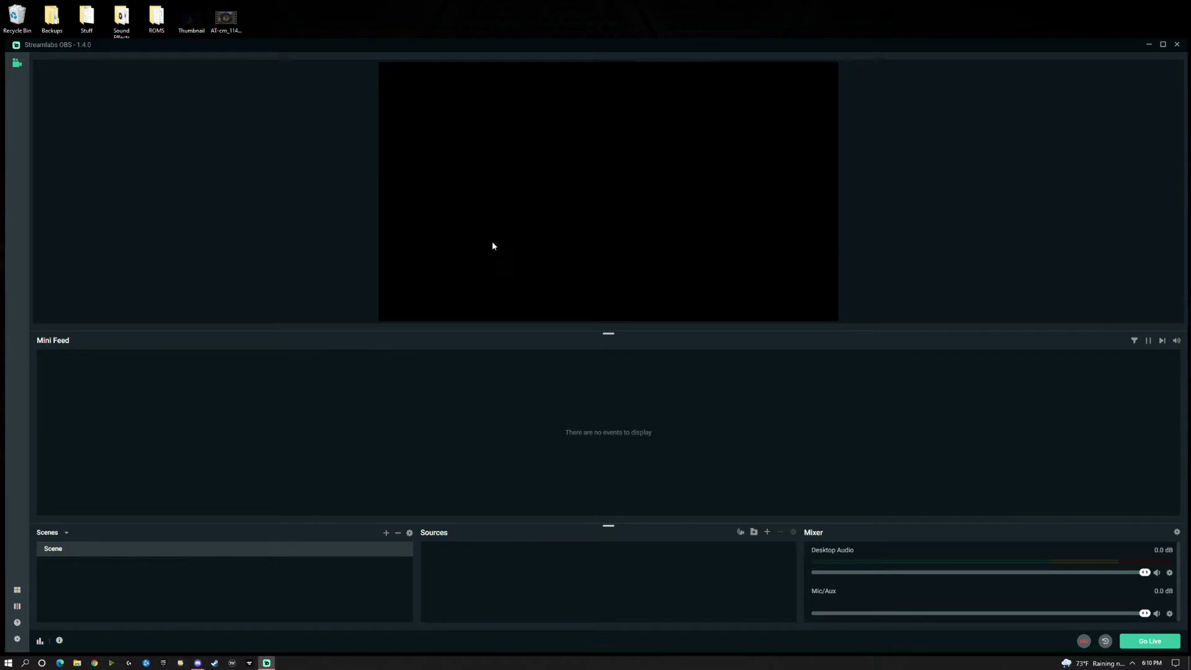
Switch to Streamlabs OBS and resize the preview, Mini Feed and scene areas, enlarging the lower scene, source and mixer area.
left_click_drag(611, 333, 654, 407)
left_click_drag(610, 412, 619, 305)
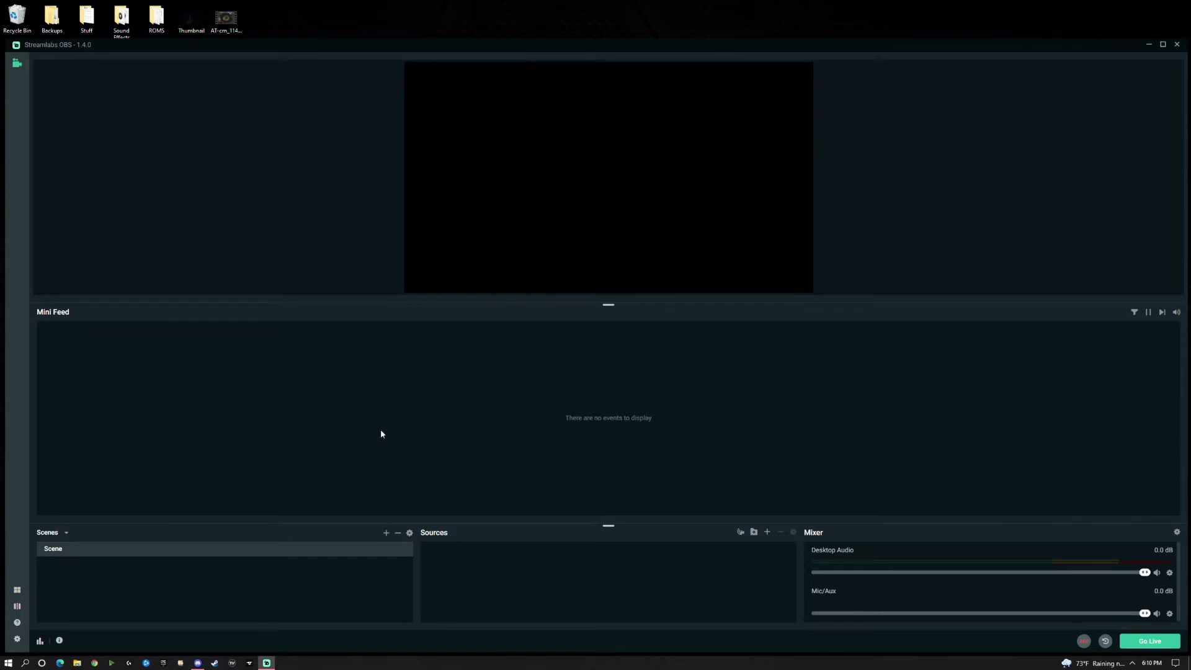
left_click_drag(608, 526, 612, 487)
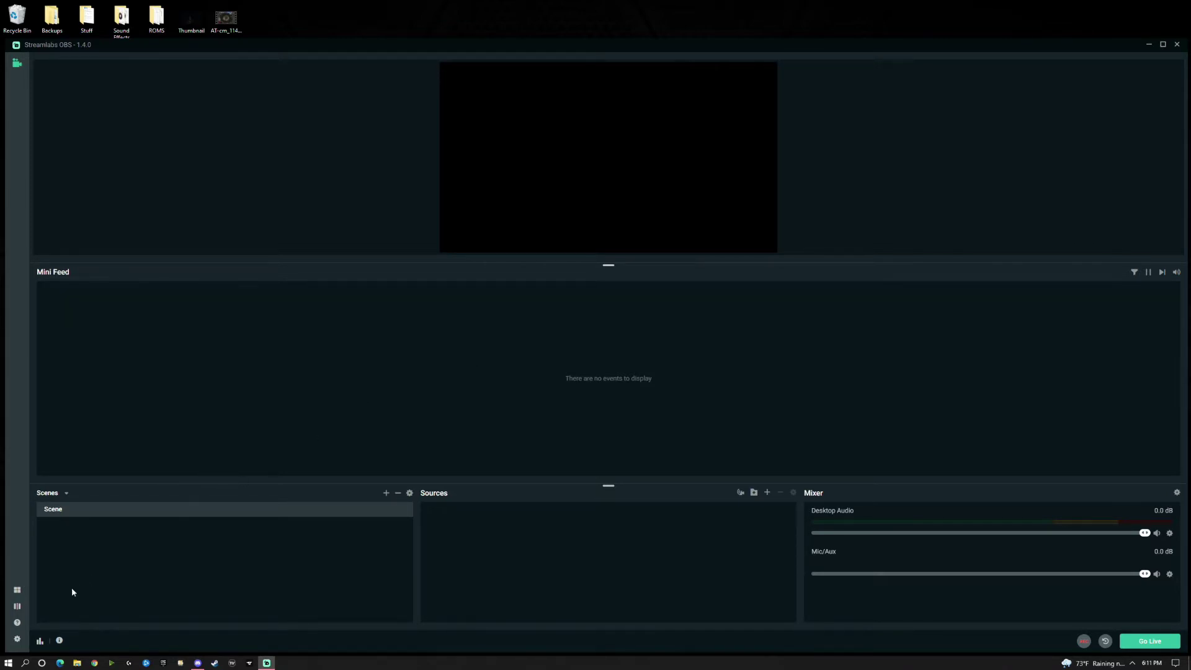
Start the Streamlabs OBS login from the settings and connect with the Twitch account.
left_click(17, 640)
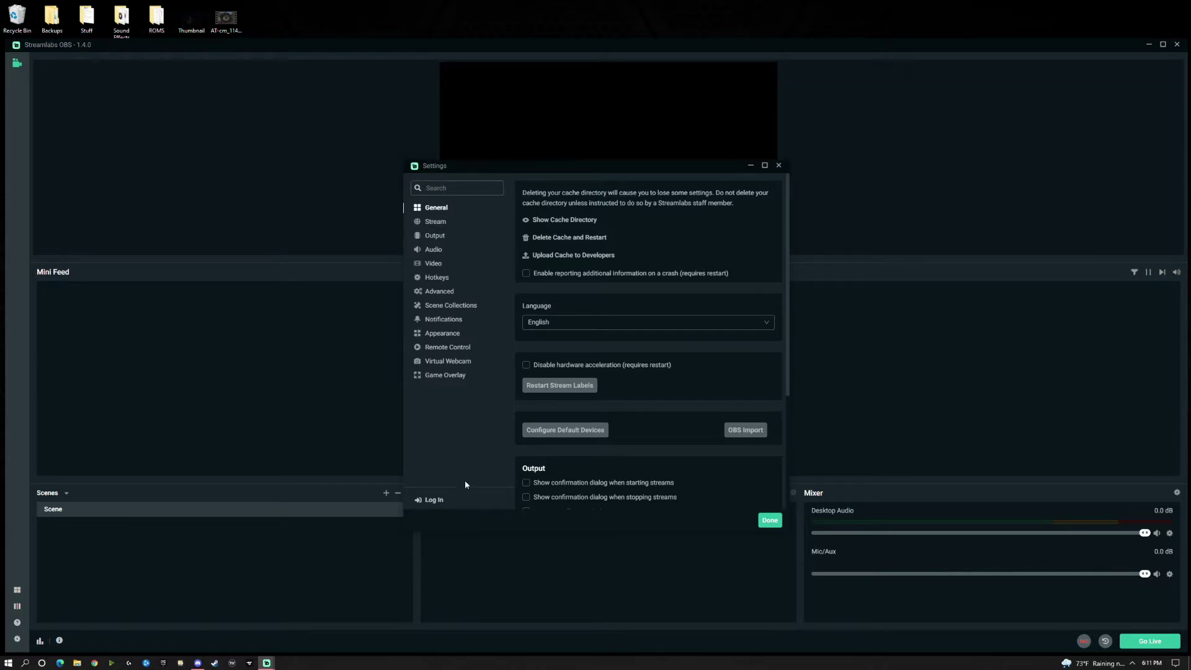
left_click(436, 503)
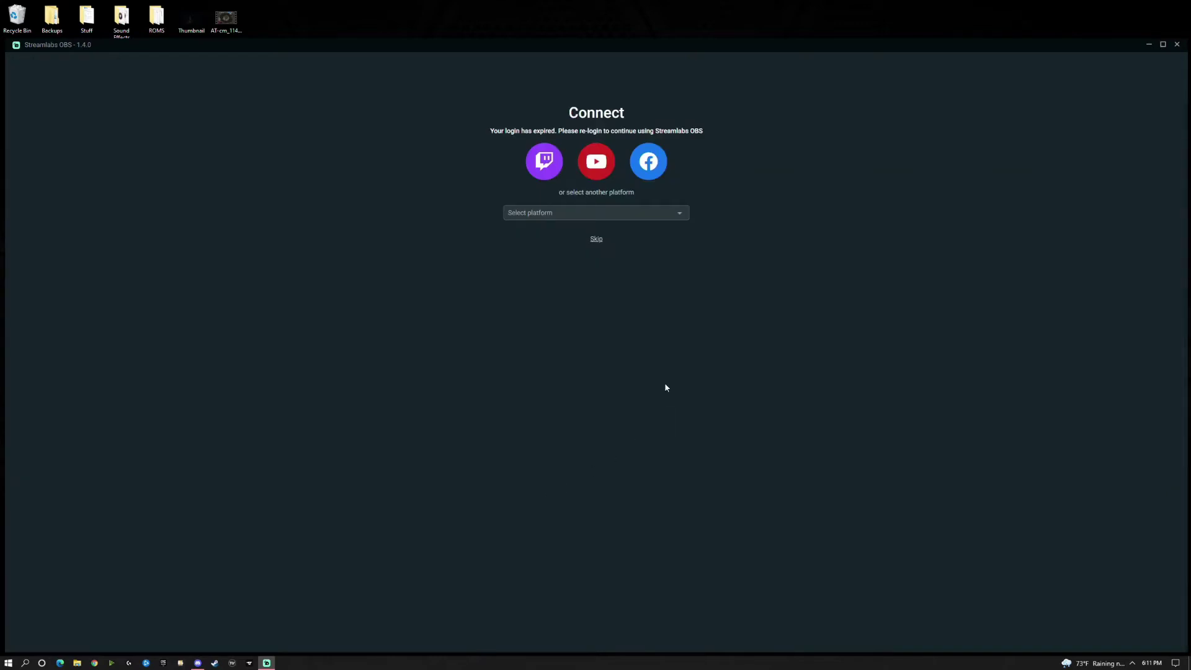
left_click(547, 159)
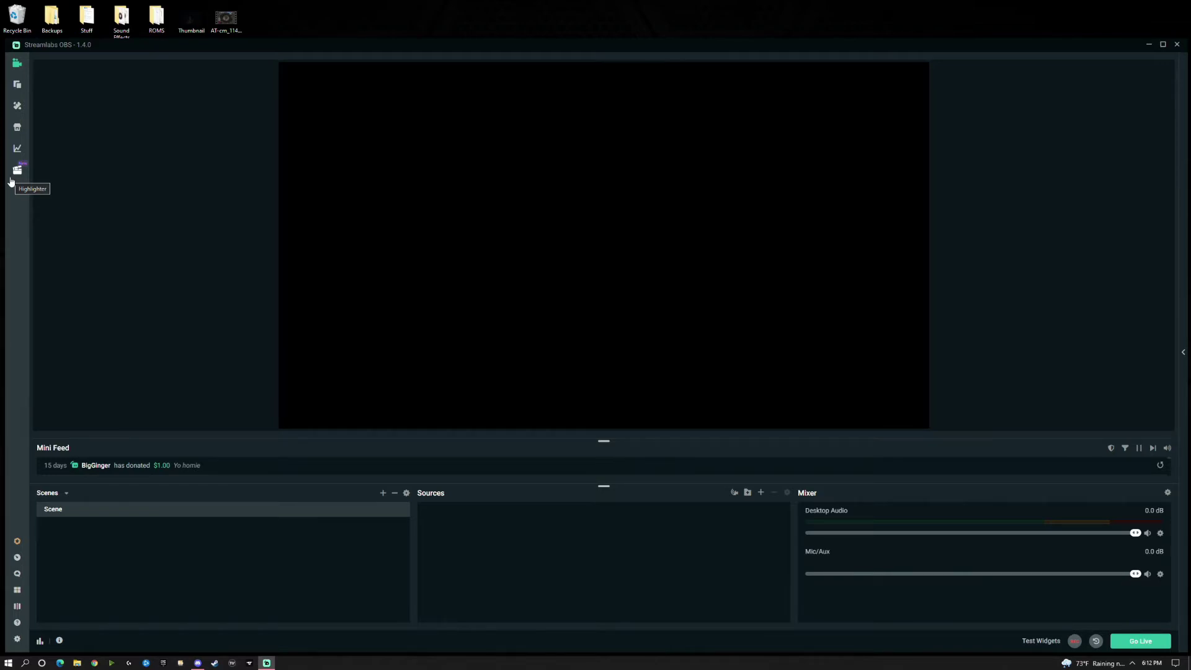
Browse the scene themes in the overlay library, including the Just Added, Featured, Most Popular and Recommended sections.
left_click(17, 107)
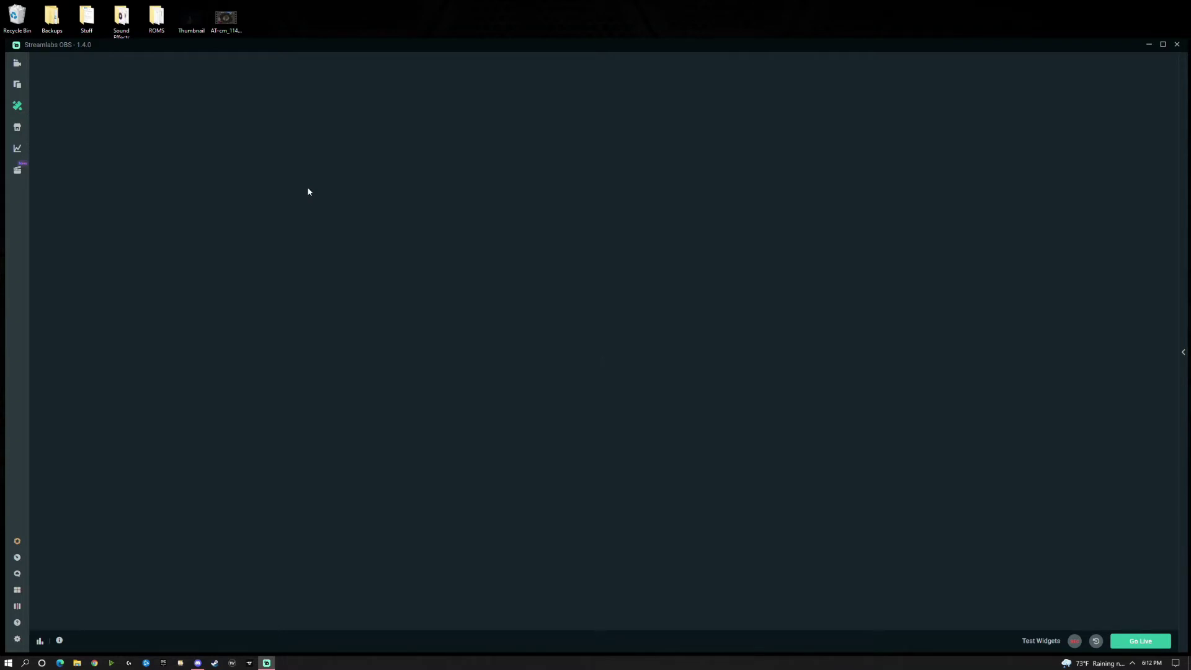
scroll(306, 186, "down", 2)
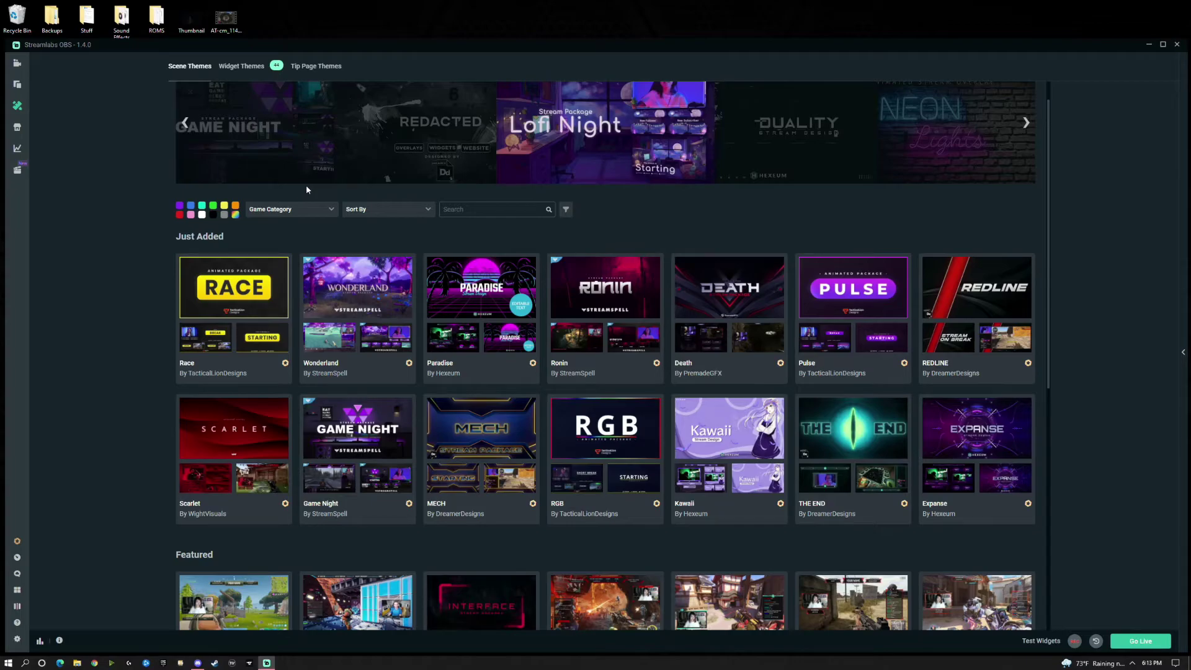
scroll(306, 185, "up", 2)
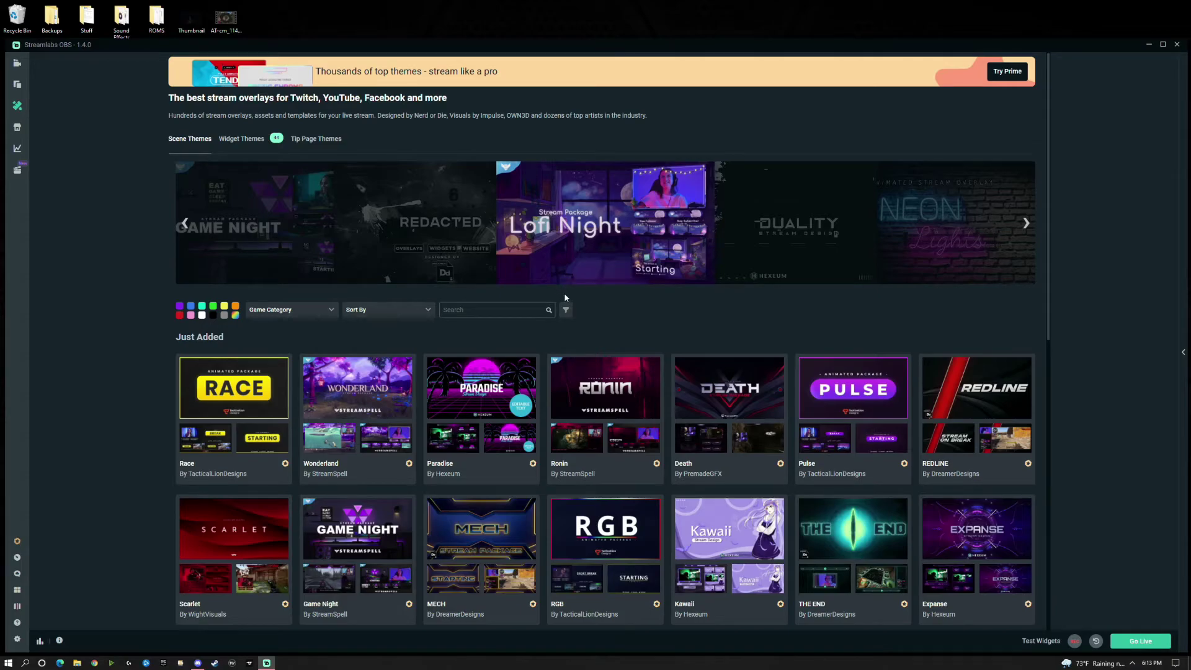
scroll(561, 307, "down", 1)
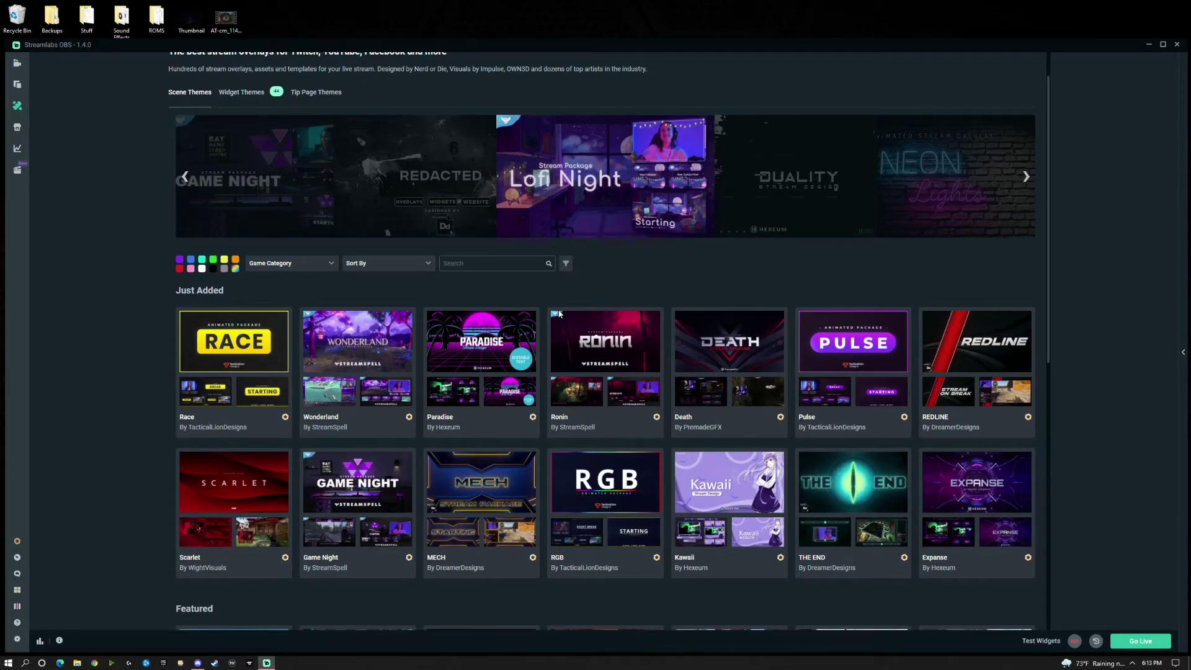
scroll(559, 314, "down", 8)
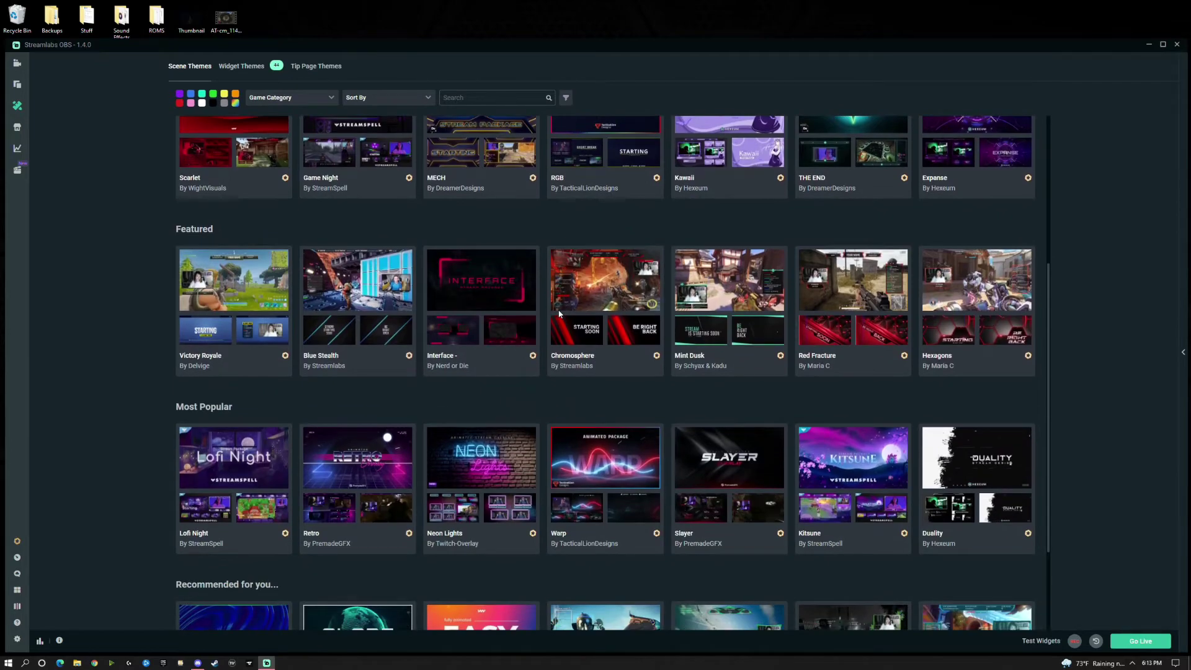
scroll(559, 313, "down", 2)
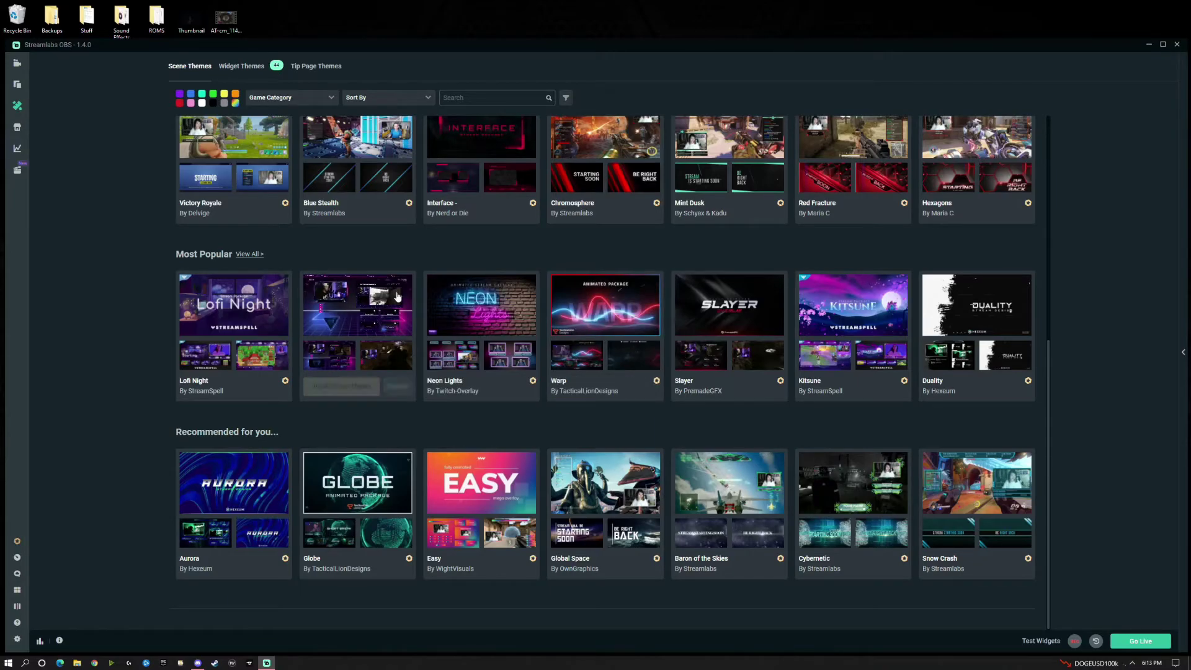
scroll(329, 255, "up", 10)
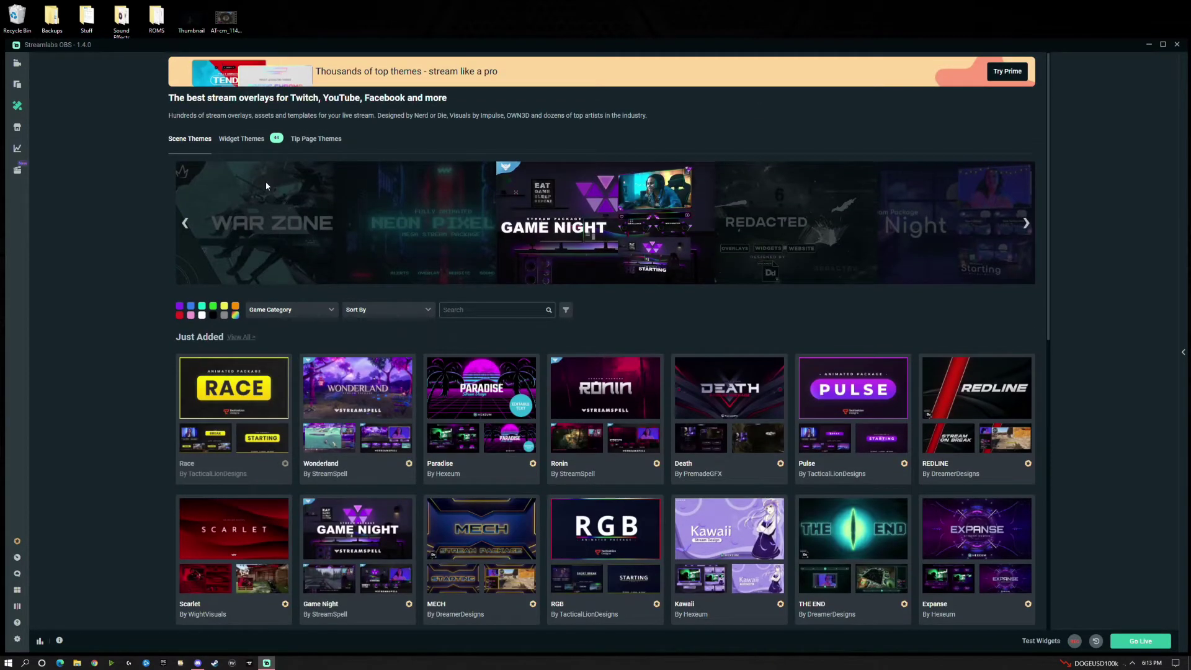
Examine the widget themes and tip page themes, including the featured packages in the theme carousel.
left_click(237, 139)
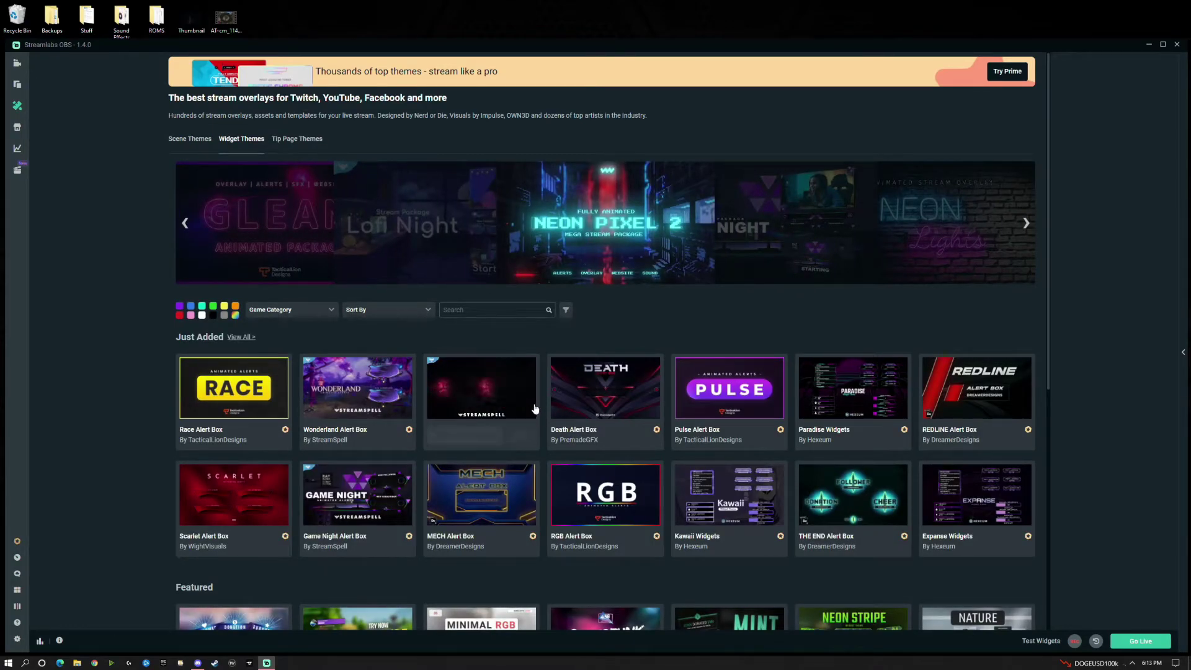
left_click(317, 140)
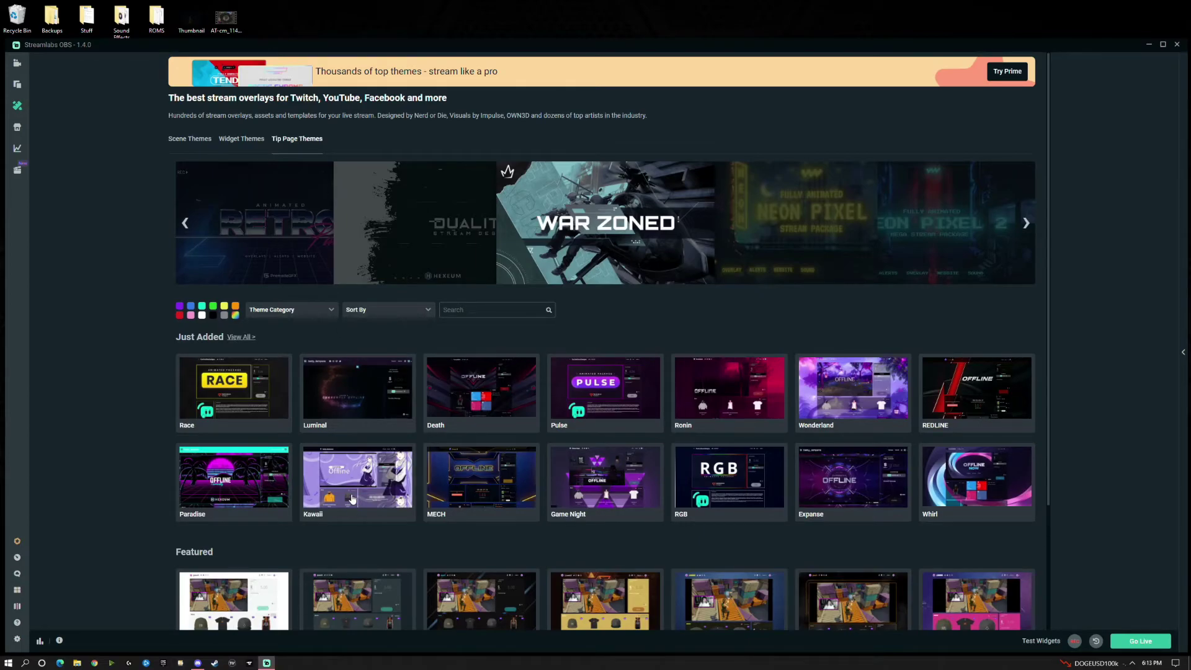
scroll(354, 492, "down", 4)
scroll(357, 492, "up", 4)
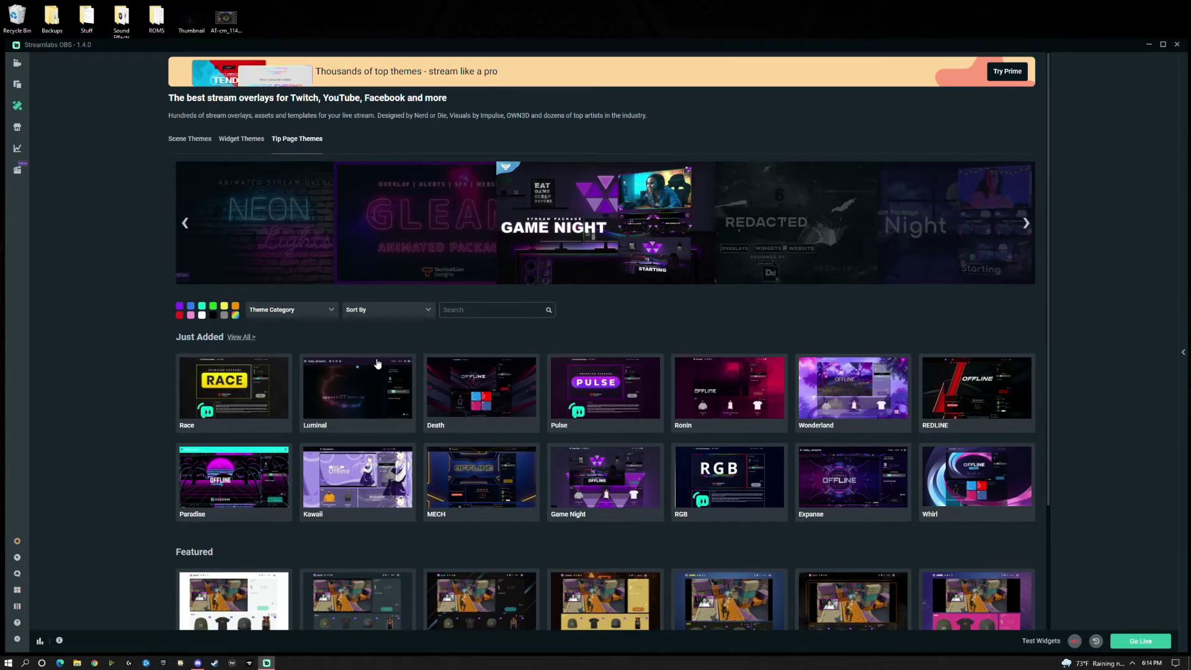
left_click(185, 223)
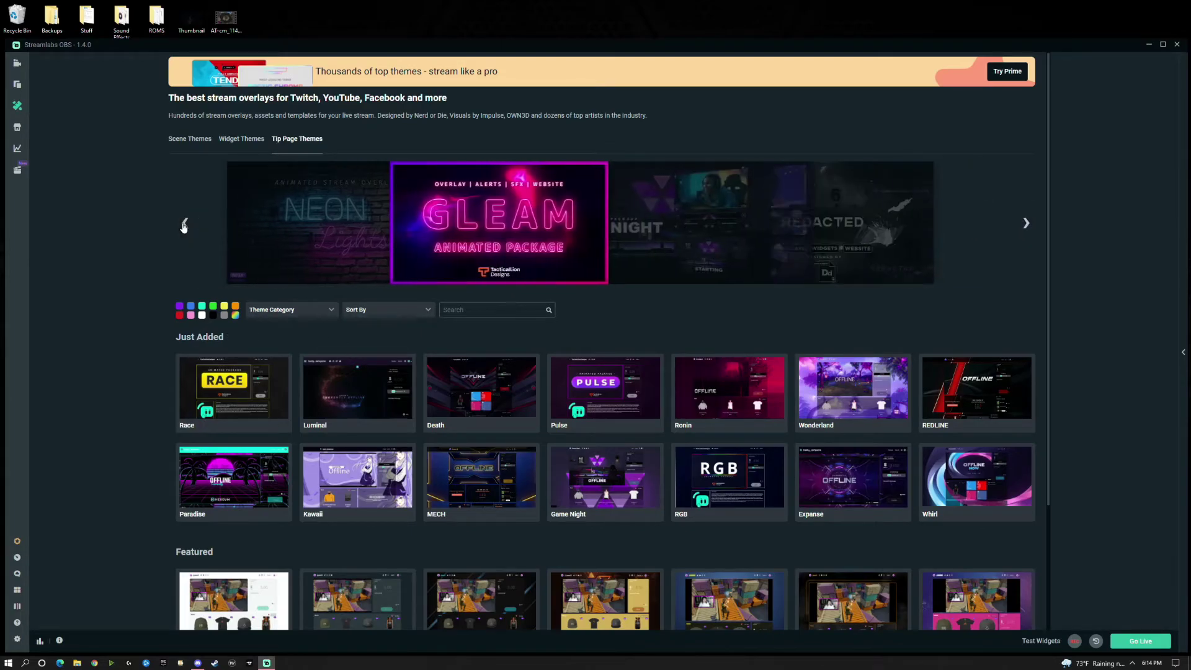
left_click(184, 224)
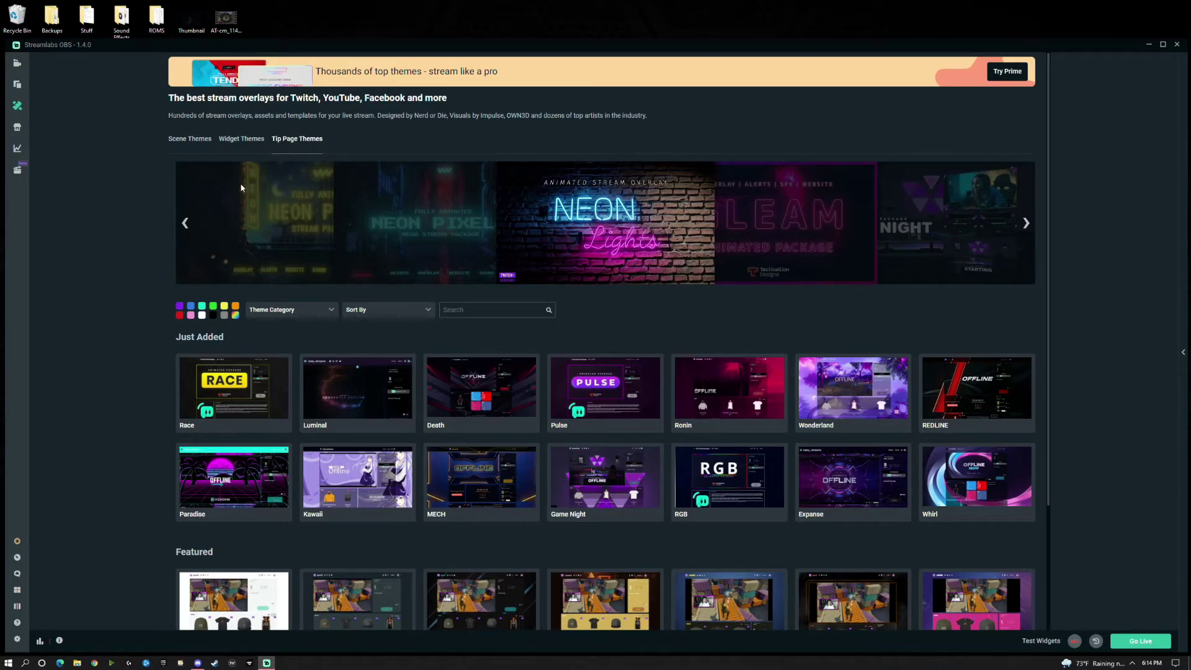
Browse the apps offered in the app store, and briefly open the Streamlabs web dashboard and close it.
left_click(17, 127)
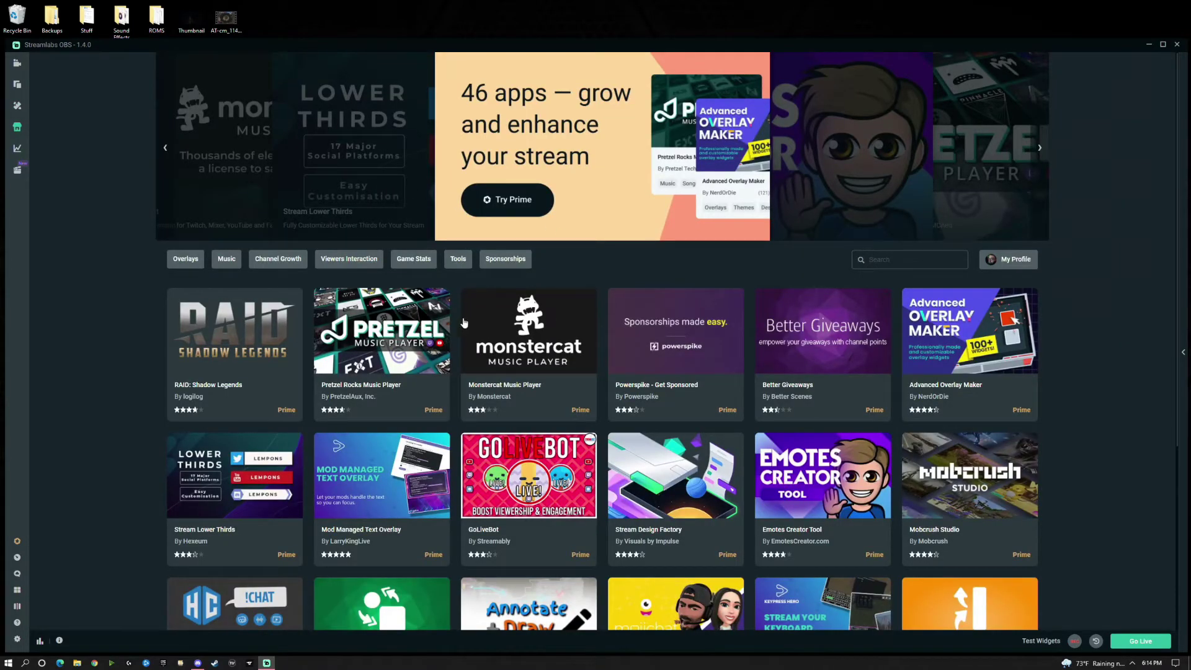
scroll(237, 261, "down", 1)
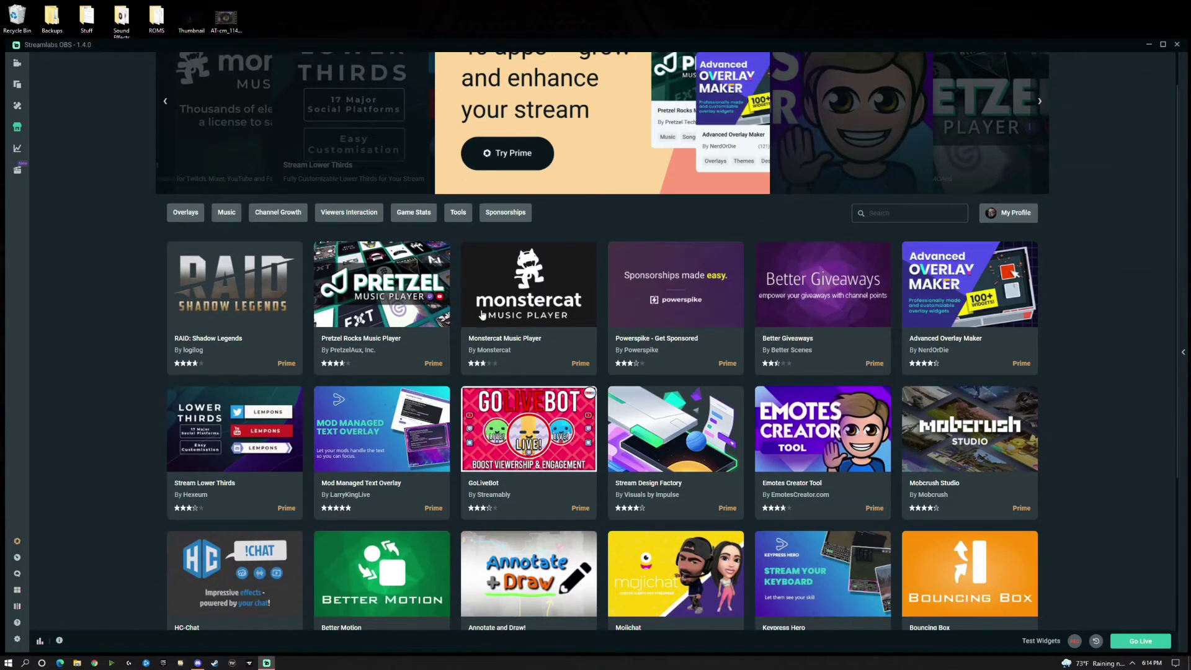
scroll(523, 304, "down", 3)
scroll(523, 303, "down", 1)
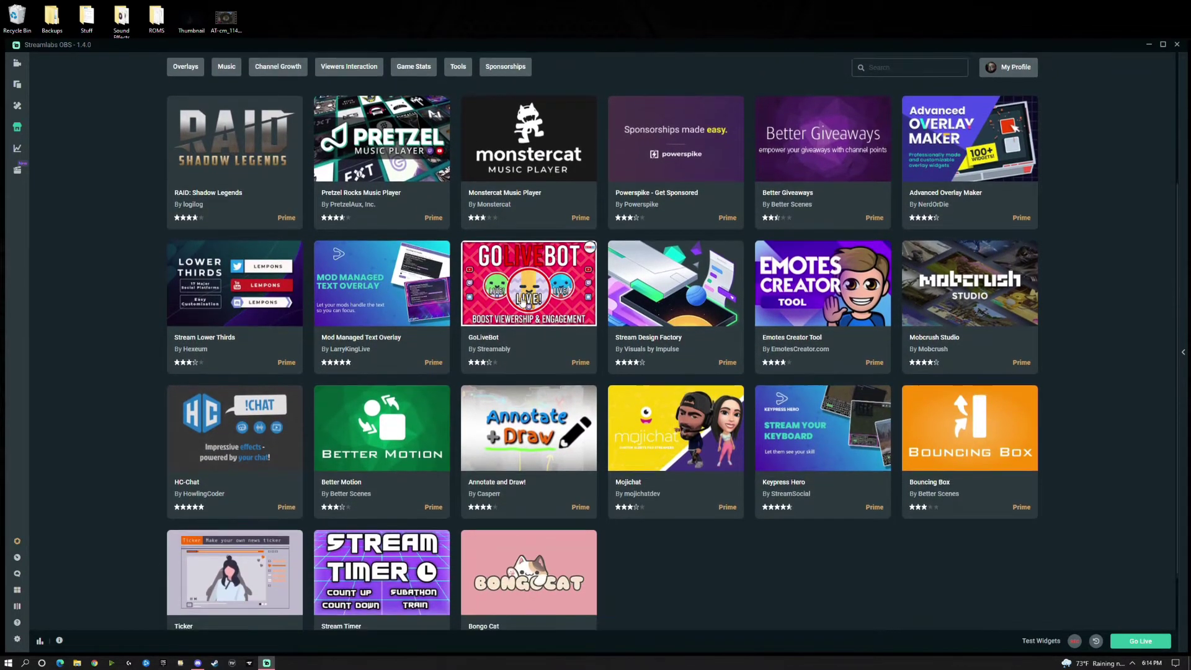
scroll(485, 301, "up", 5)
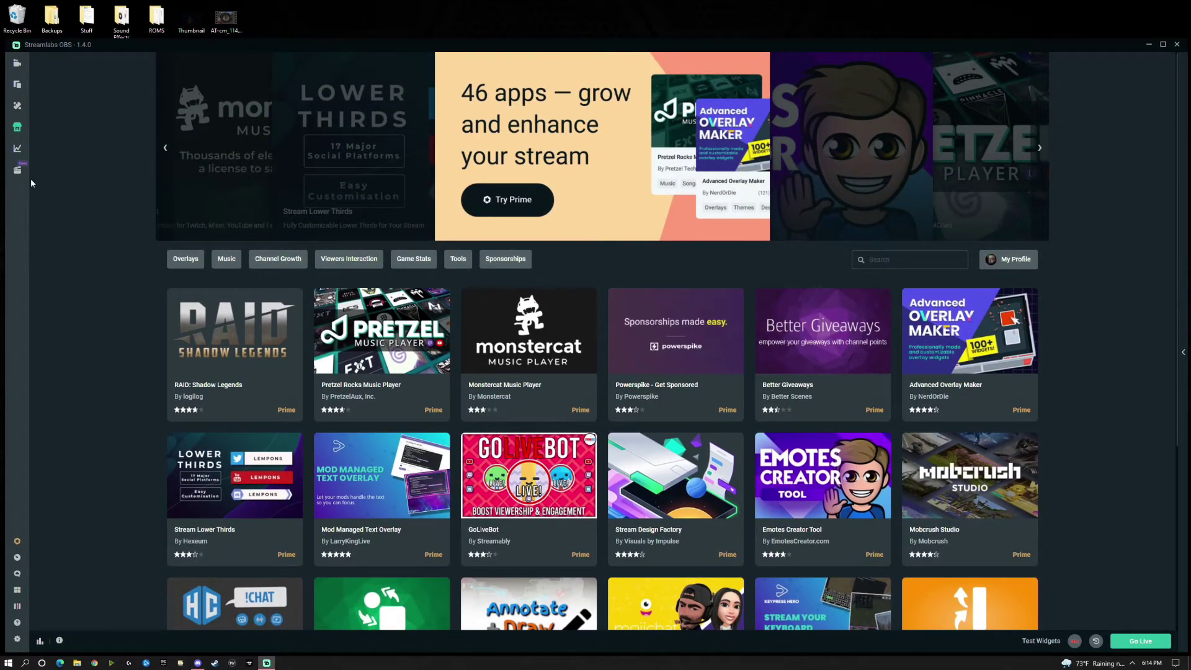
left_click(17, 558)
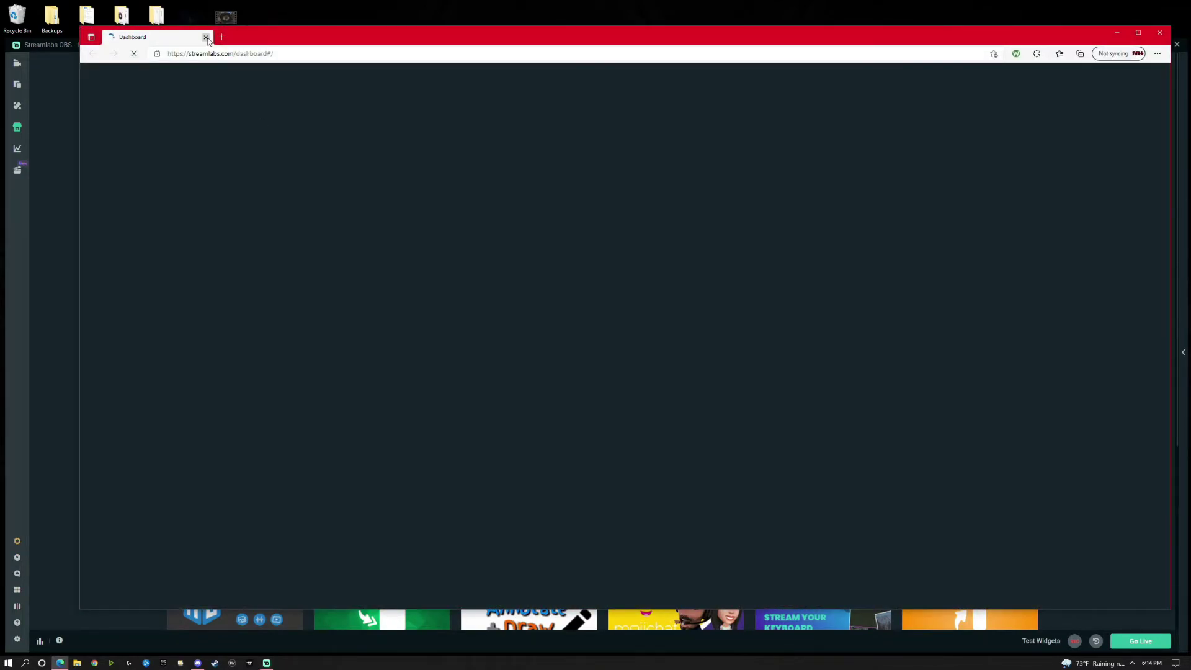
left_click(206, 38)
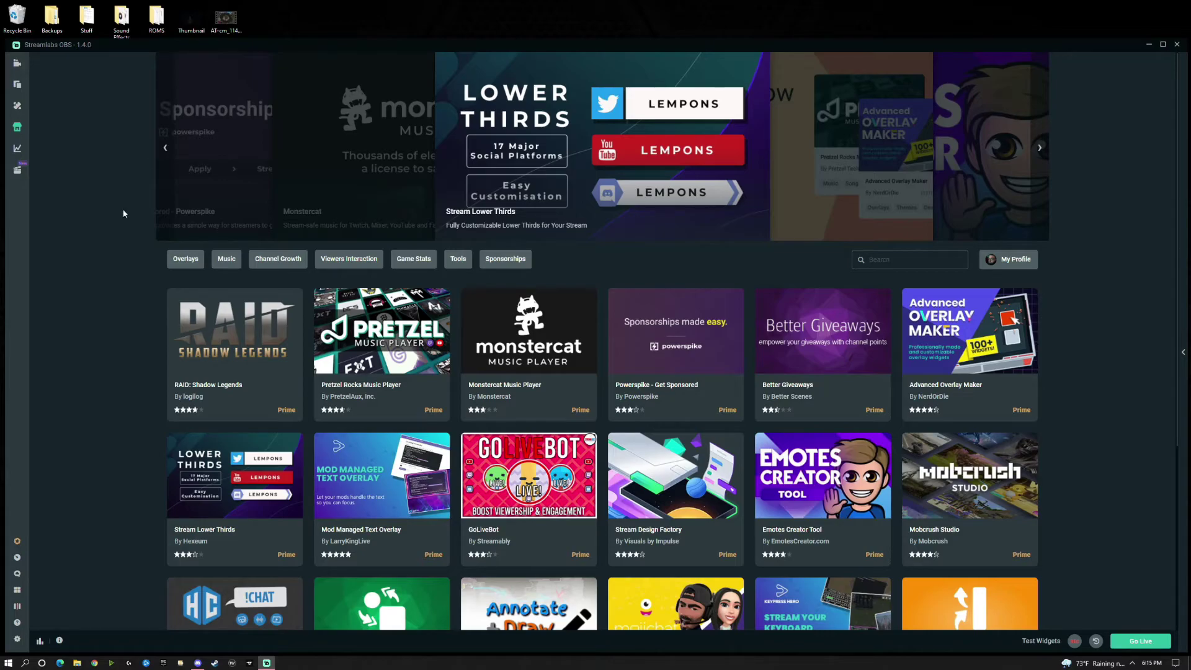
Return to the editor and add a new scene named "live".
left_click(18, 65)
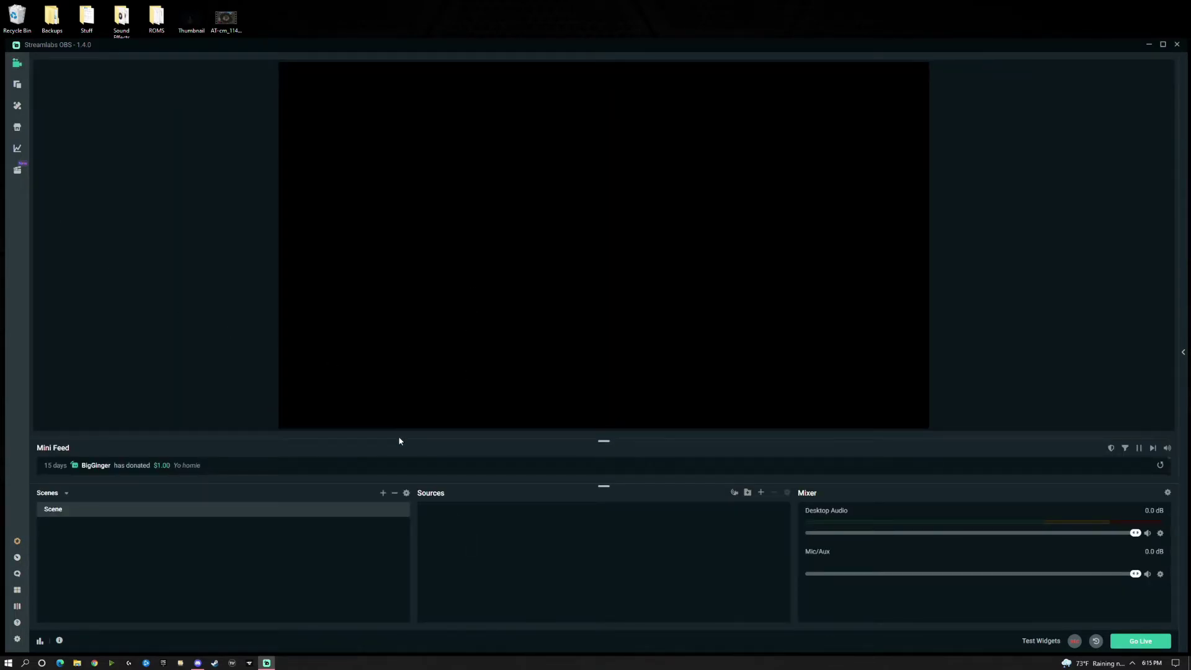
left_click(383, 494)
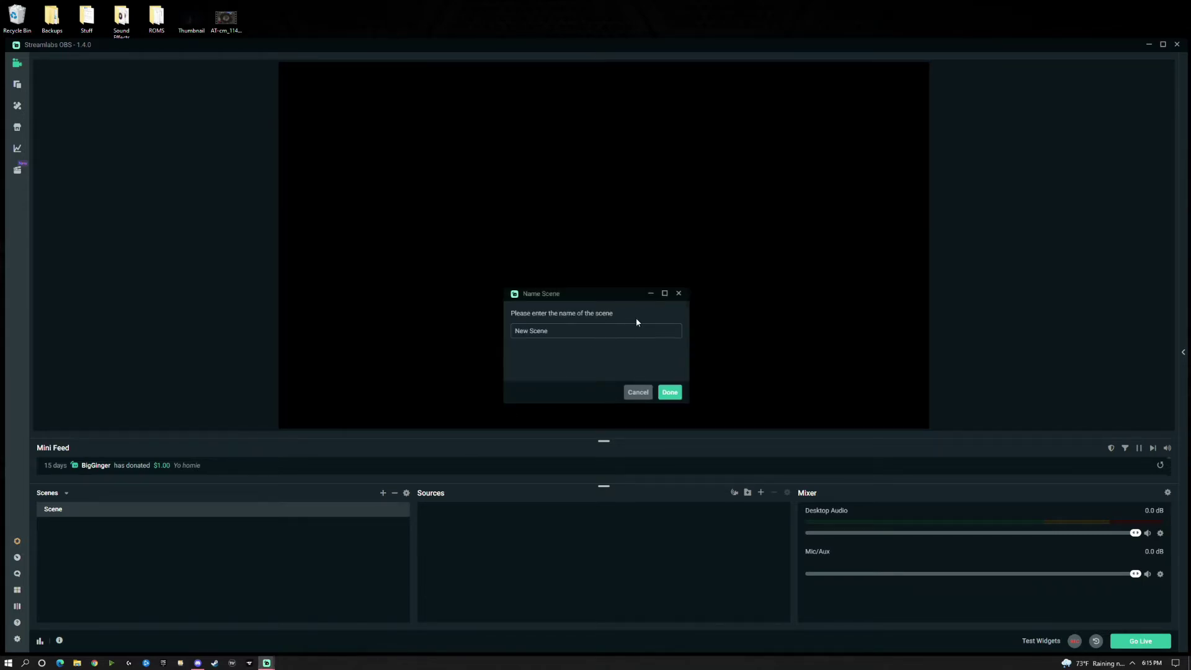
type("live")
left_click(670, 392)
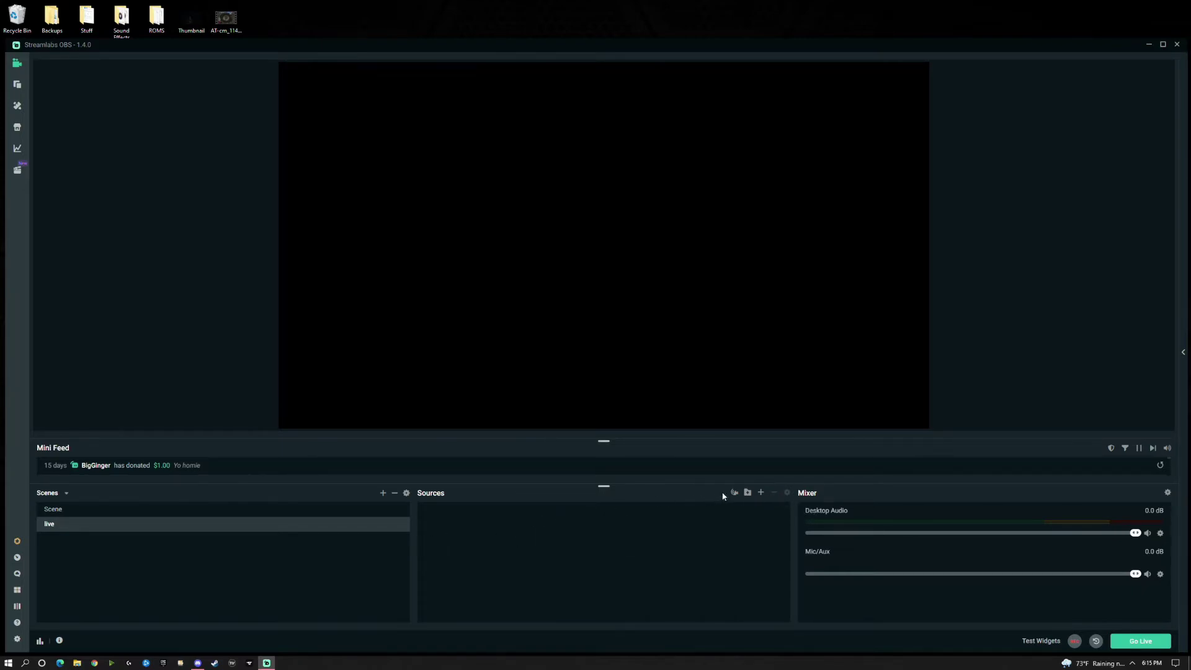
Examine the source types and widgets that can be added to the live scene, including Bit Goal and Event List.
left_click(762, 493)
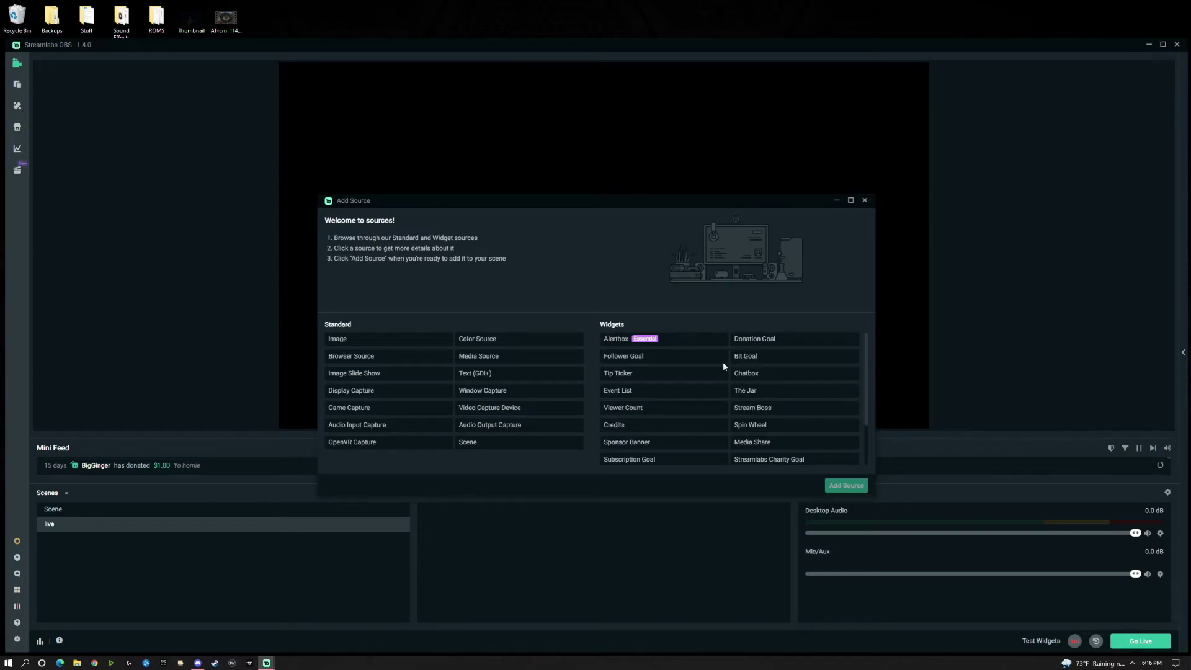
scroll(726, 428, "down", 3)
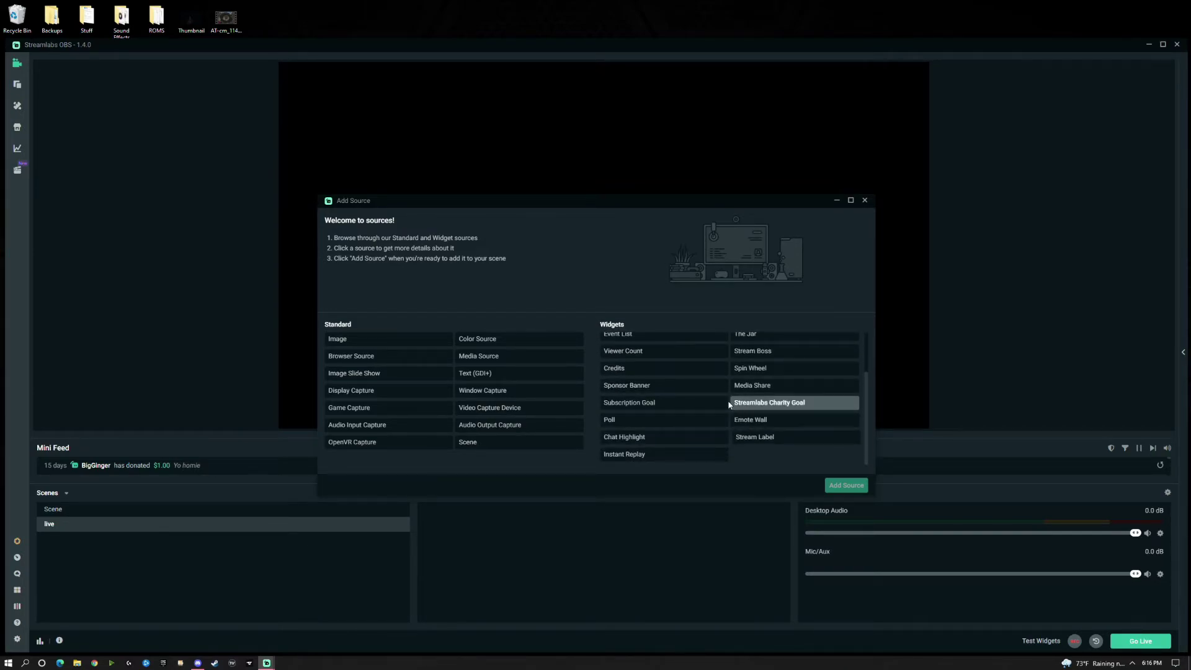
scroll(744, 351, "up", 3)
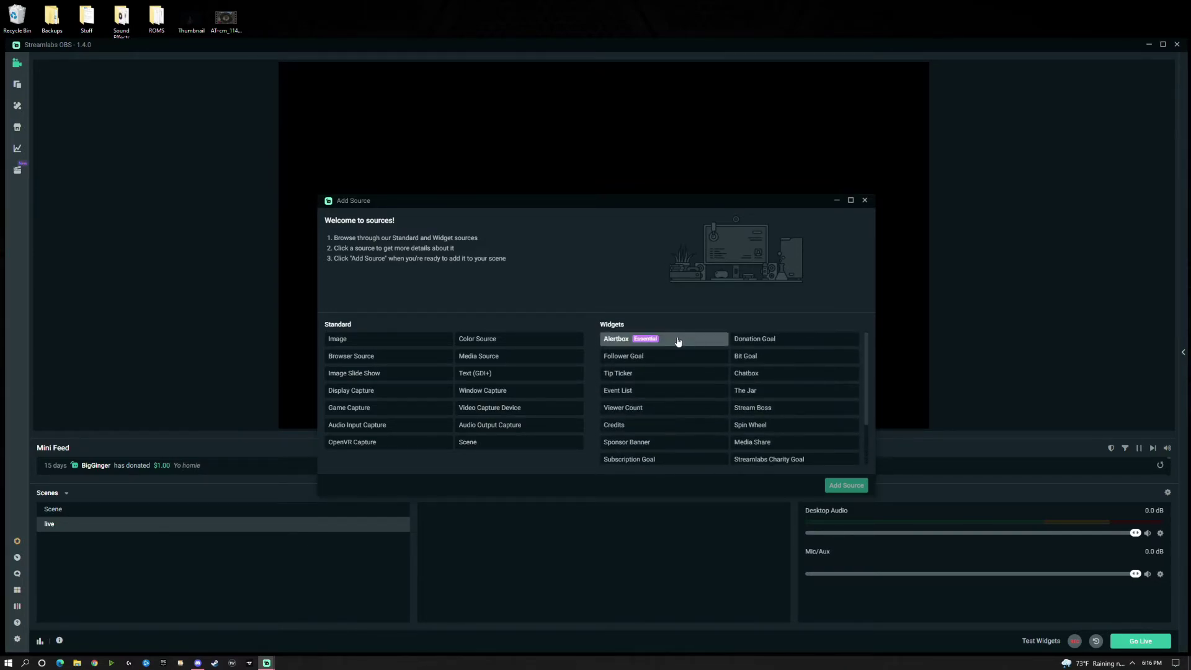
left_click(770, 364)
left_click(670, 397)
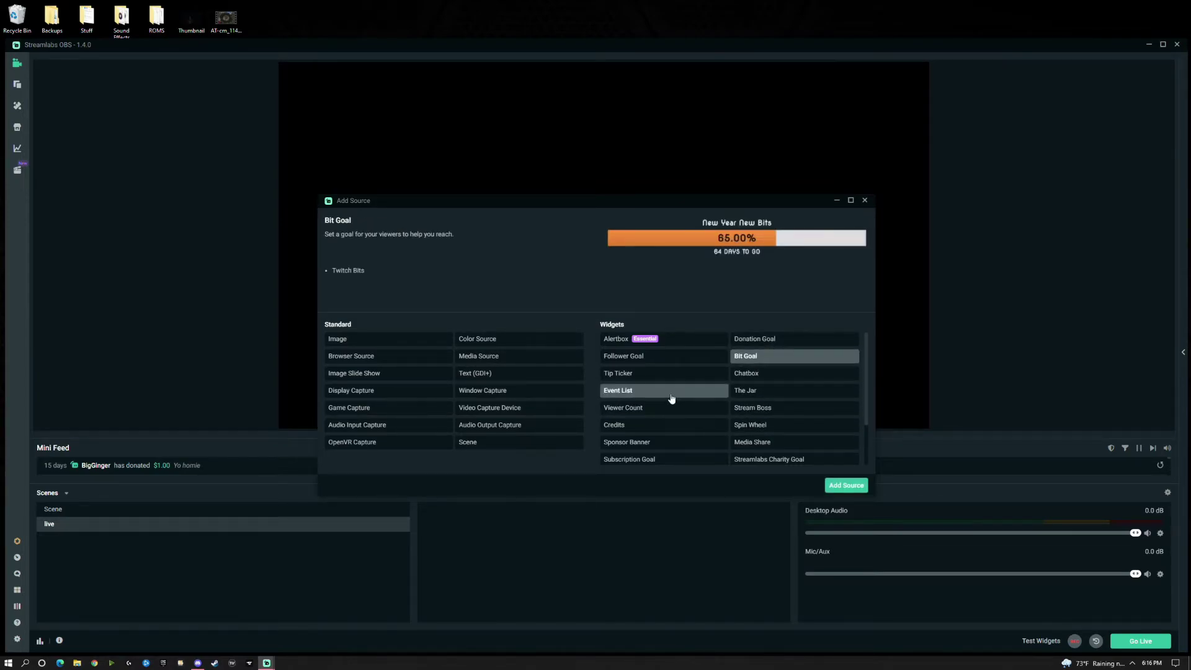
scroll(753, 408, "down", 3)
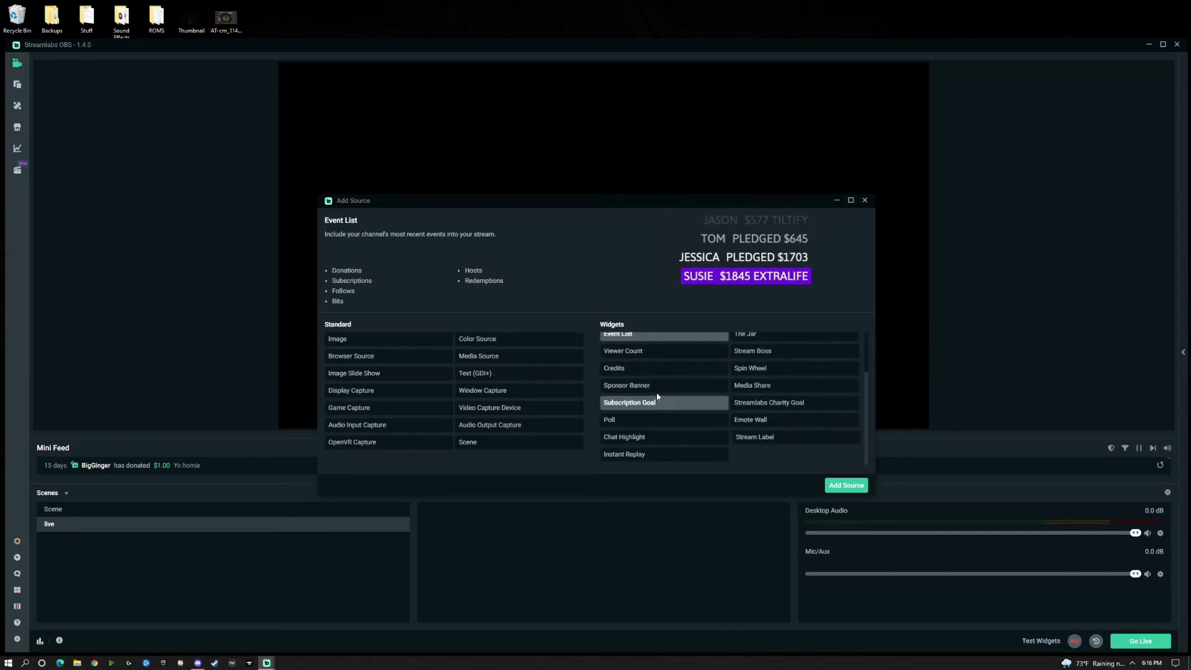
left_click(866, 201)
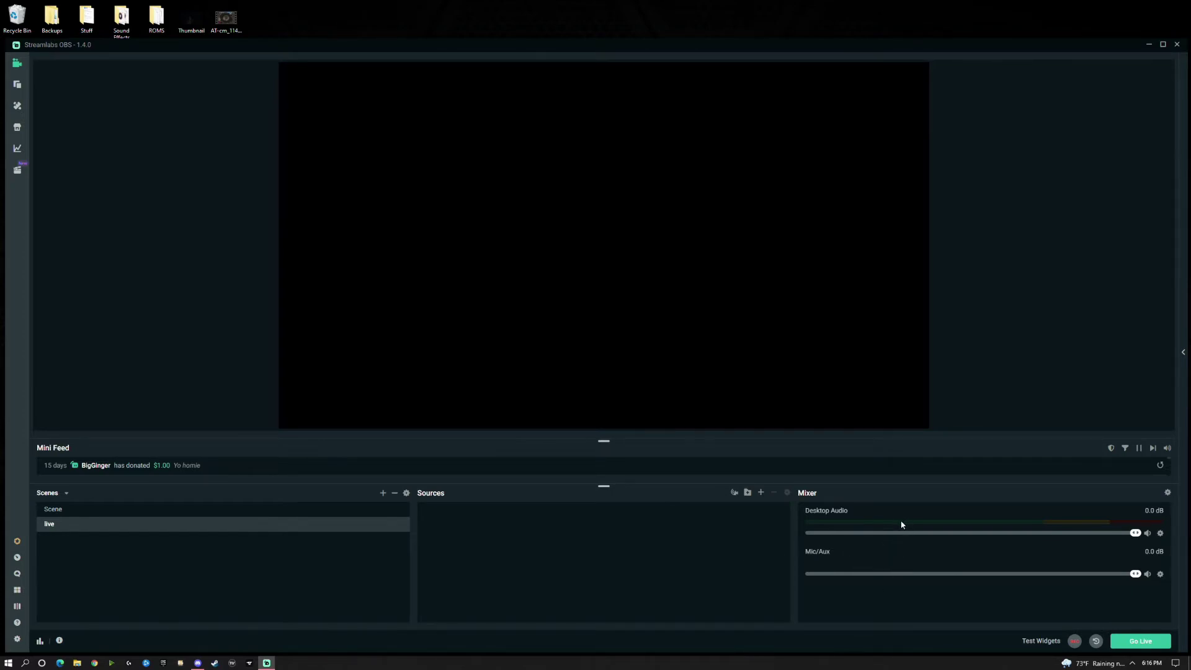
Try the mixer's volume and mute controls, and look through the filter types available for Desktop Audio.
left_click_drag(1135, 533, 1162, 549)
left_click(1148, 573)
left_click(1160, 534)
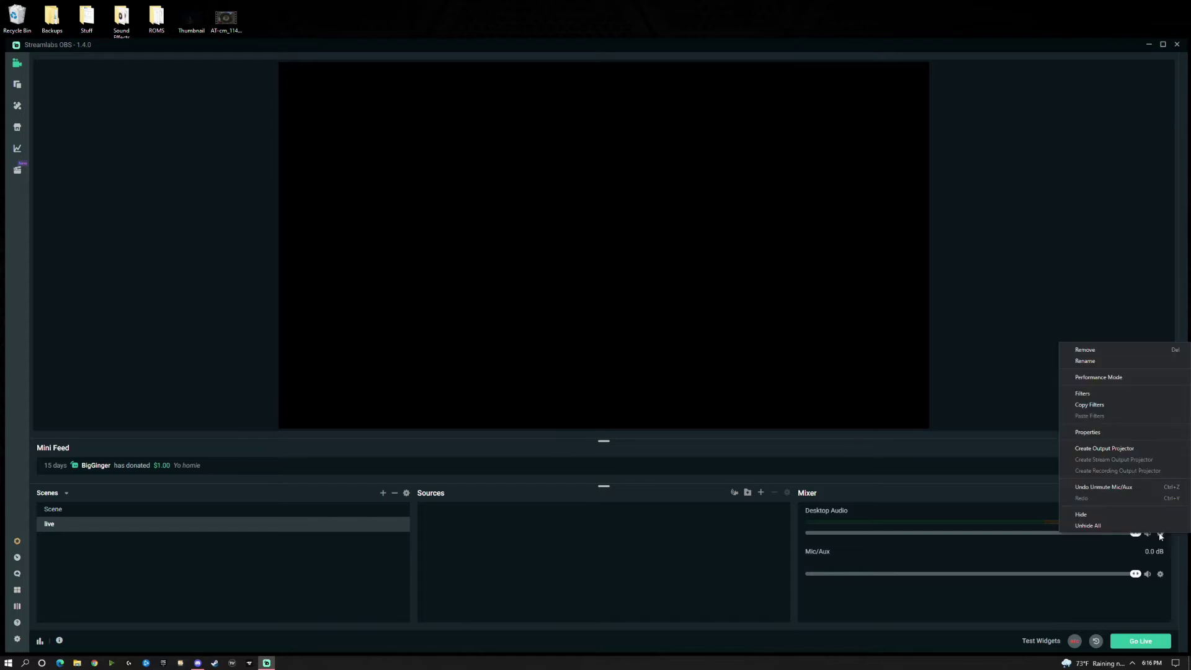
left_click(1097, 393)
left_click(422, 309)
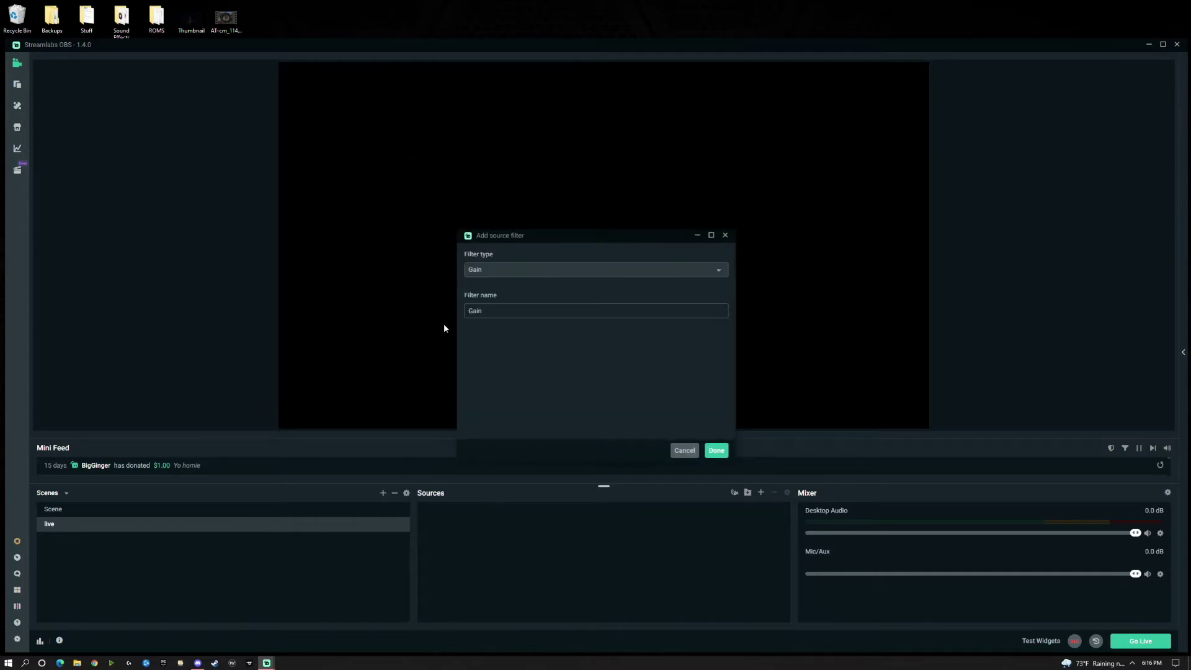
left_click(511, 270)
scroll(533, 350, "down", 1)
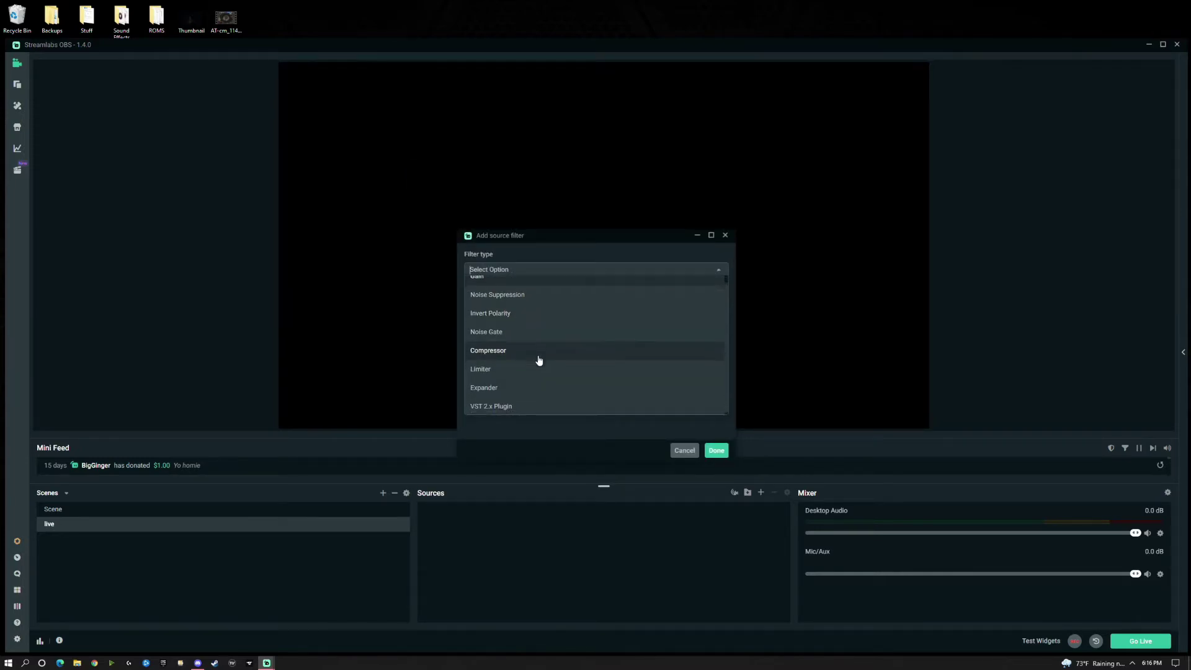
left_click(724, 234)
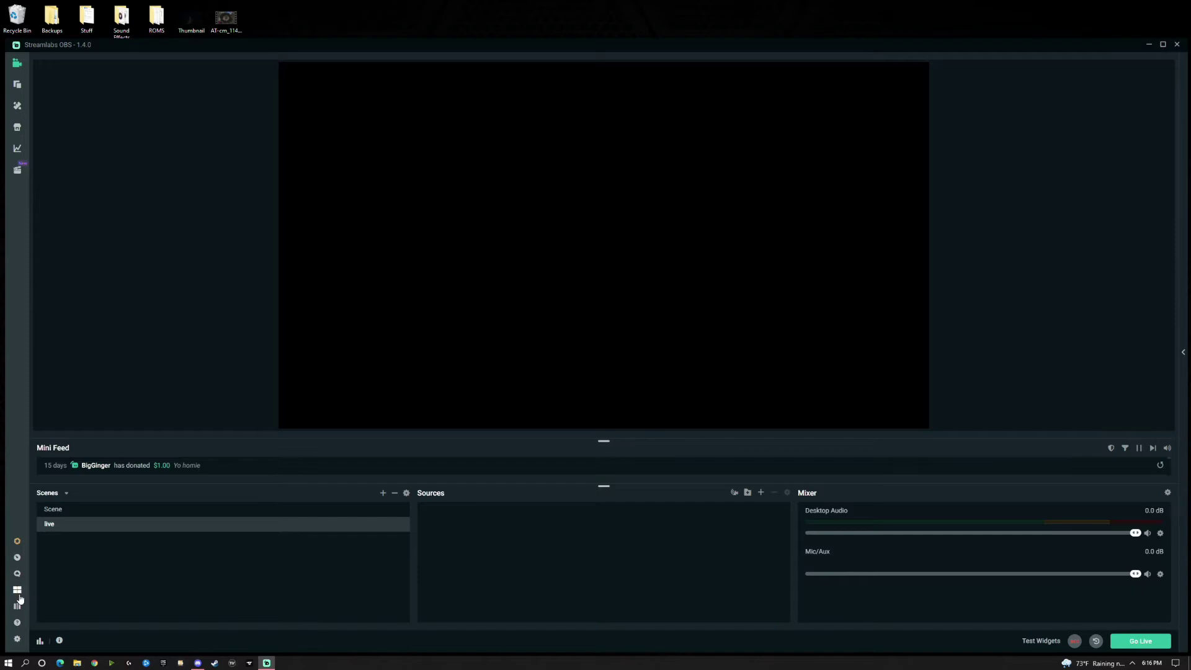
Review the General settings and the stream destinations in the program settings.
left_click(17, 640)
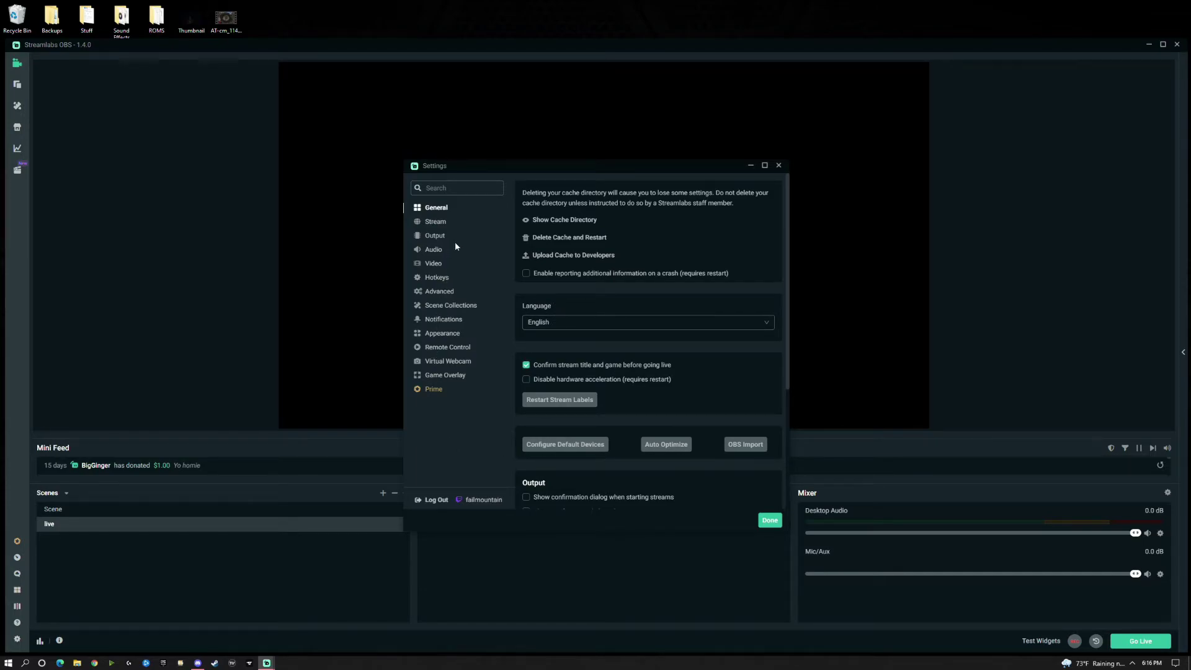
scroll(583, 273, "down", 3)
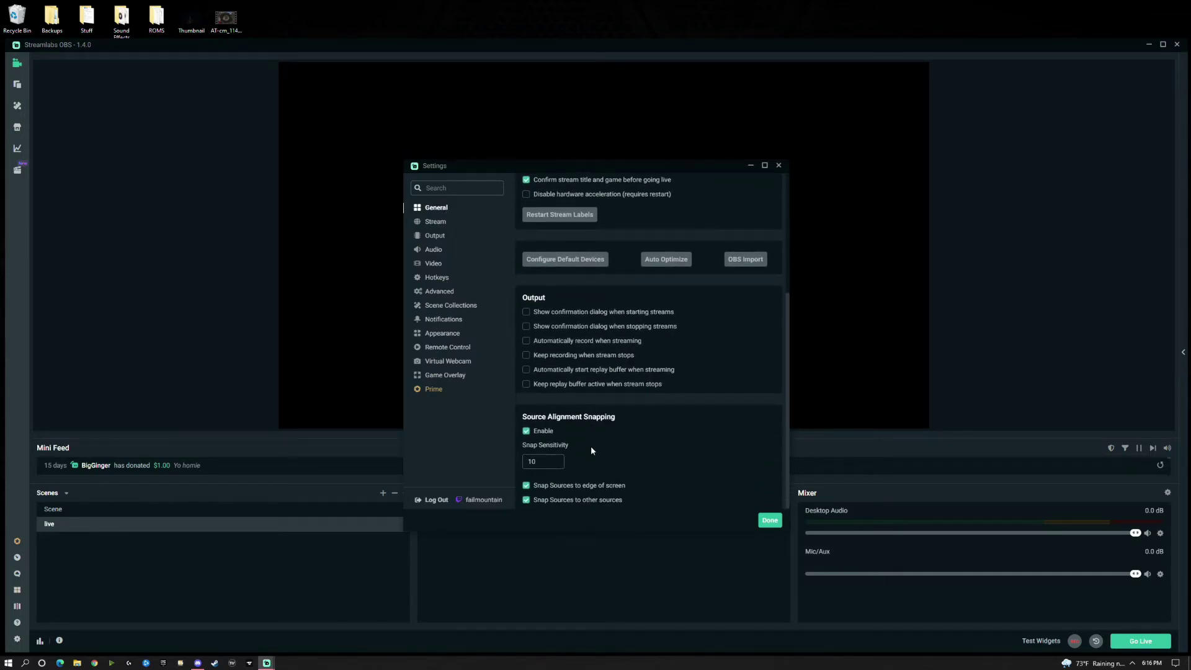
scroll(552, 354, "up", 3)
left_click(435, 221)
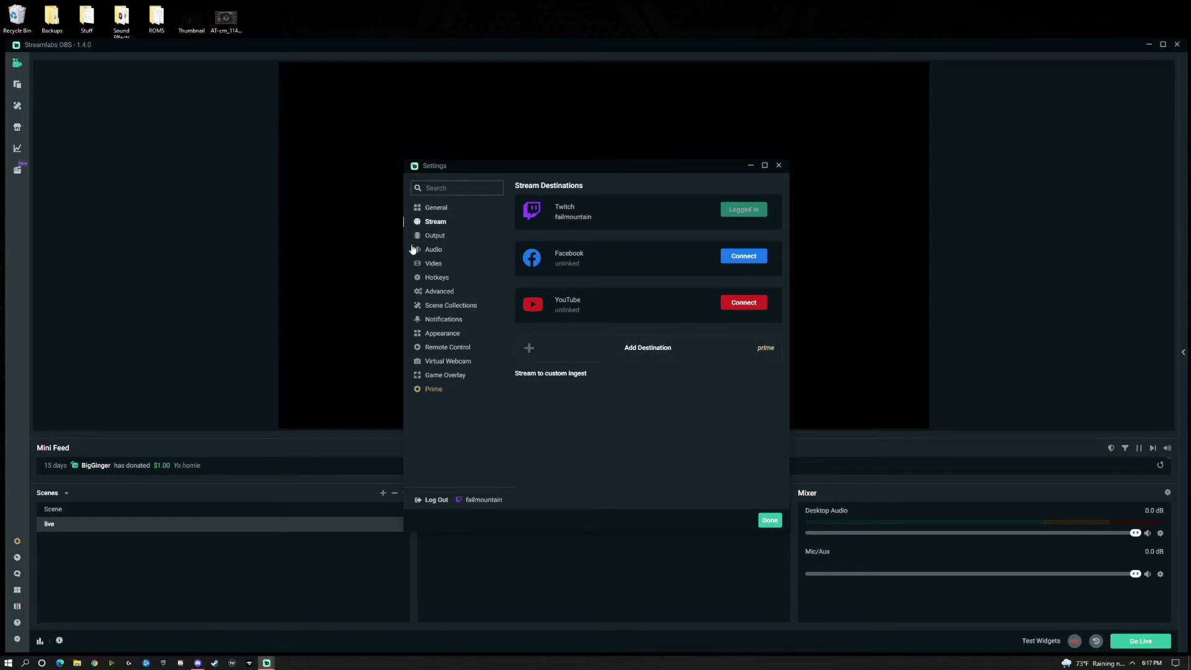
Switch the output mode to Simple, set the video bitrate to 6000 and check the available streaming encoders.
left_click(434, 236)
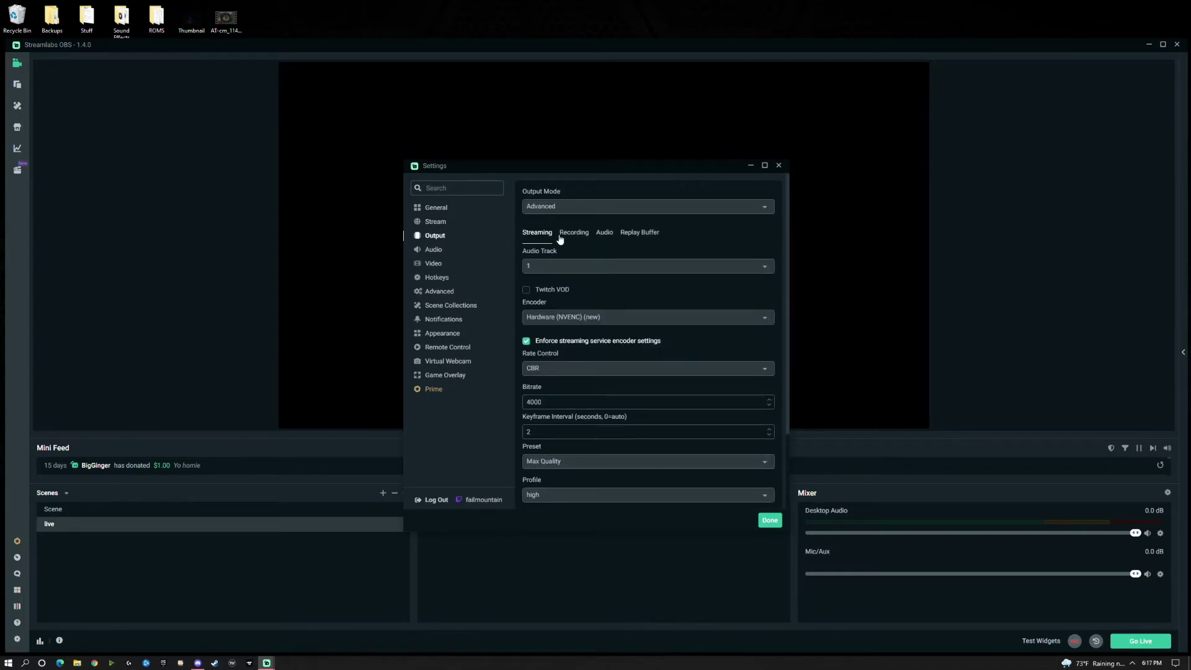
left_click(561, 209)
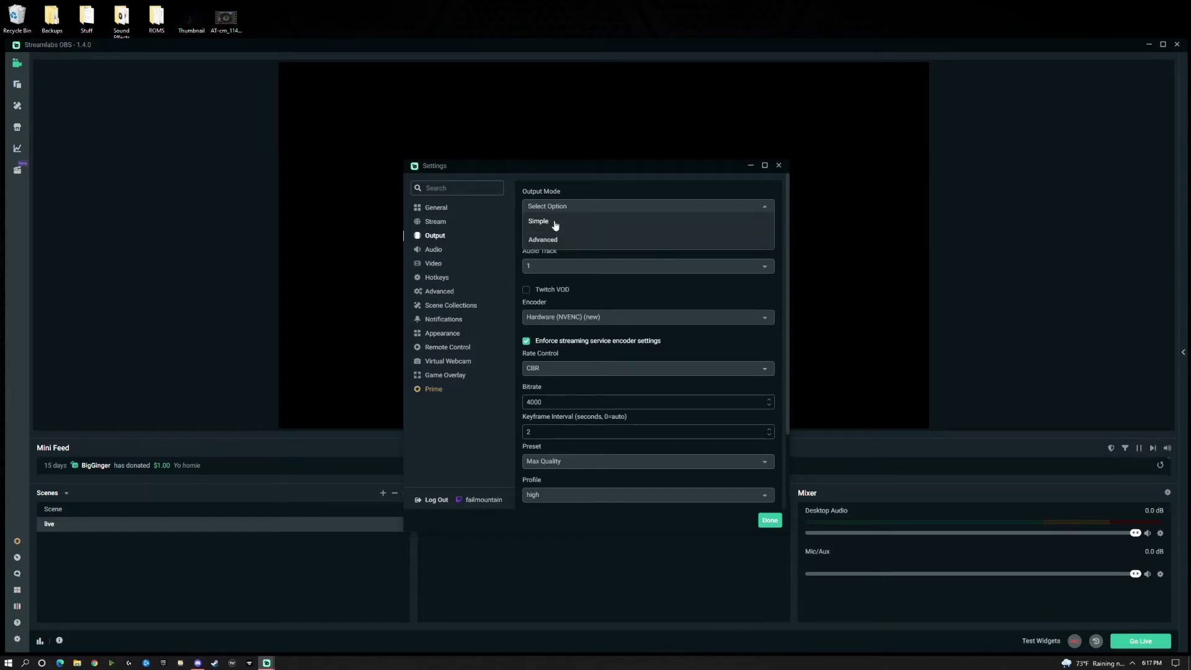
left_click(553, 222)
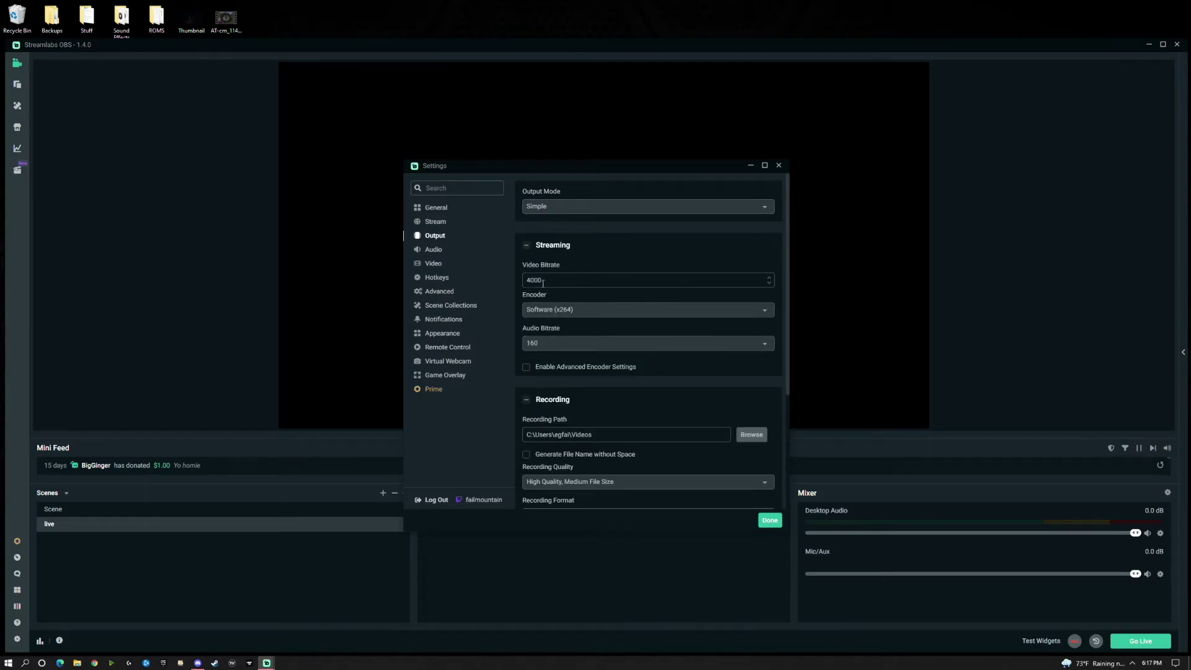
left_click_drag(543, 282, 484, 277)
type("60000")
left_click(584, 310)
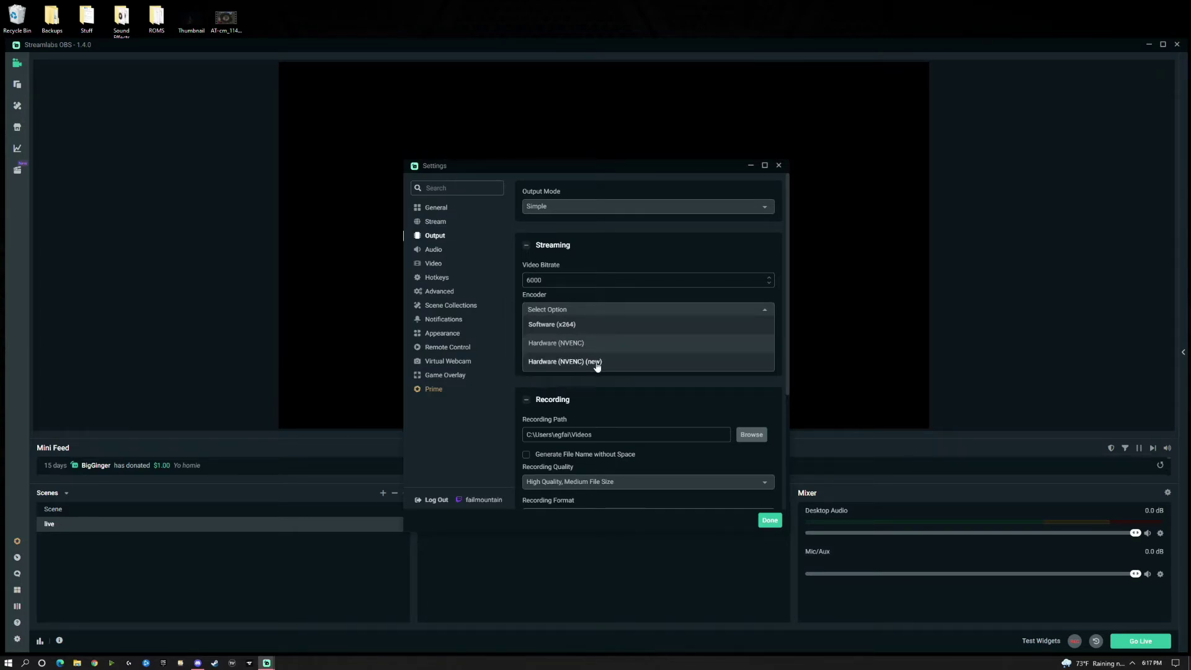
left_click(780, 298)
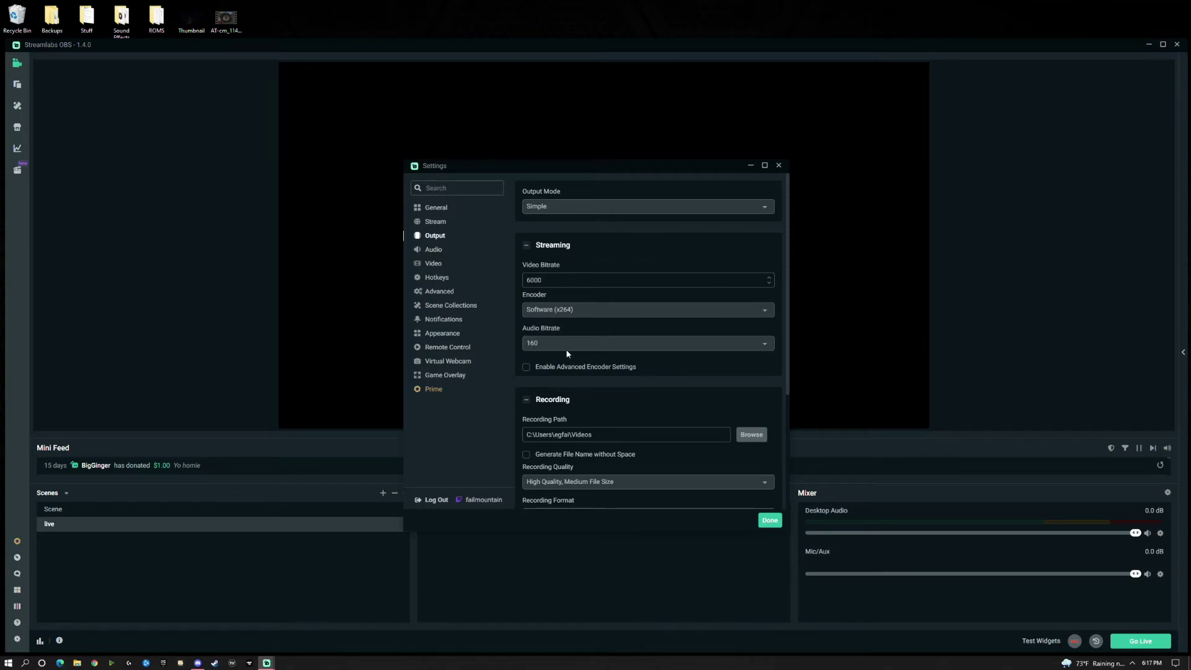
Examine the audio bitrate options and the recording and replay buffer settings of the Simple output mode.
left_click(566, 348)
left_click(551, 411)
scroll(549, 407, "down", 5)
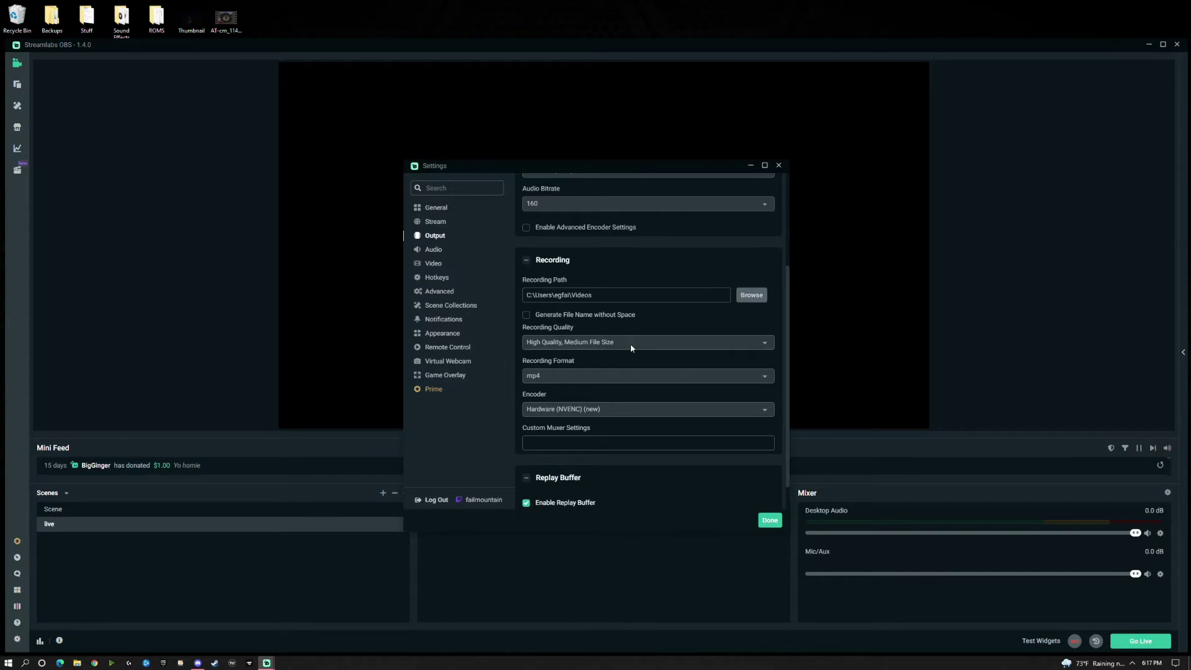
scroll(565, 410, "down", 1)
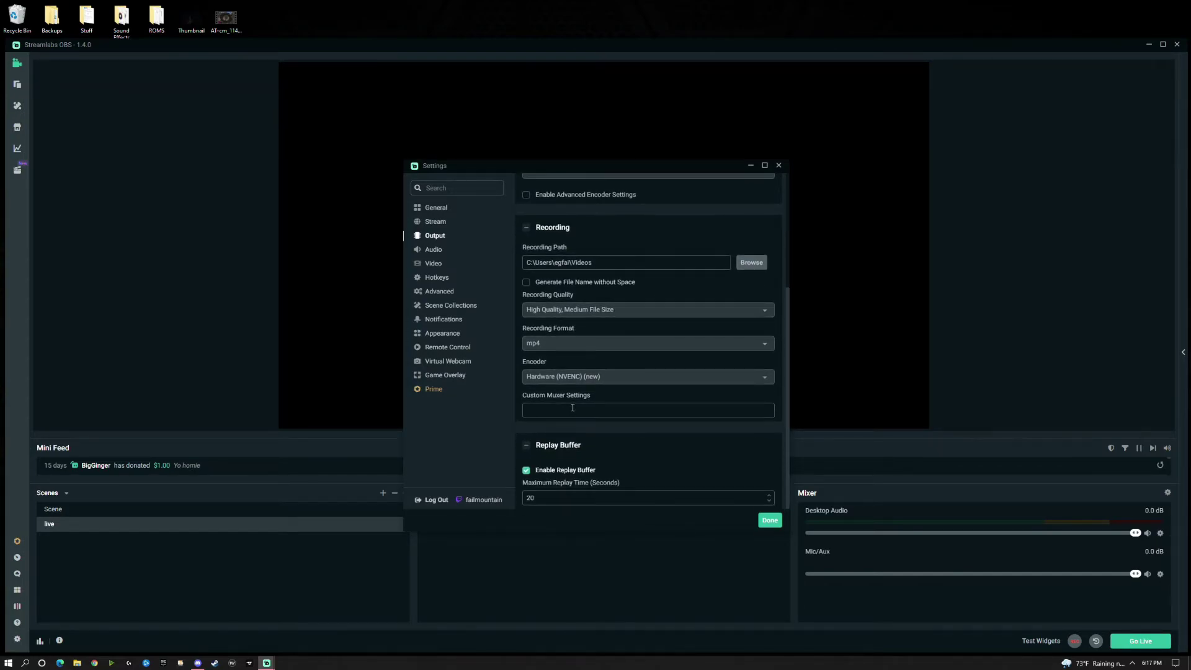
scroll(551, 342, "up", 5)
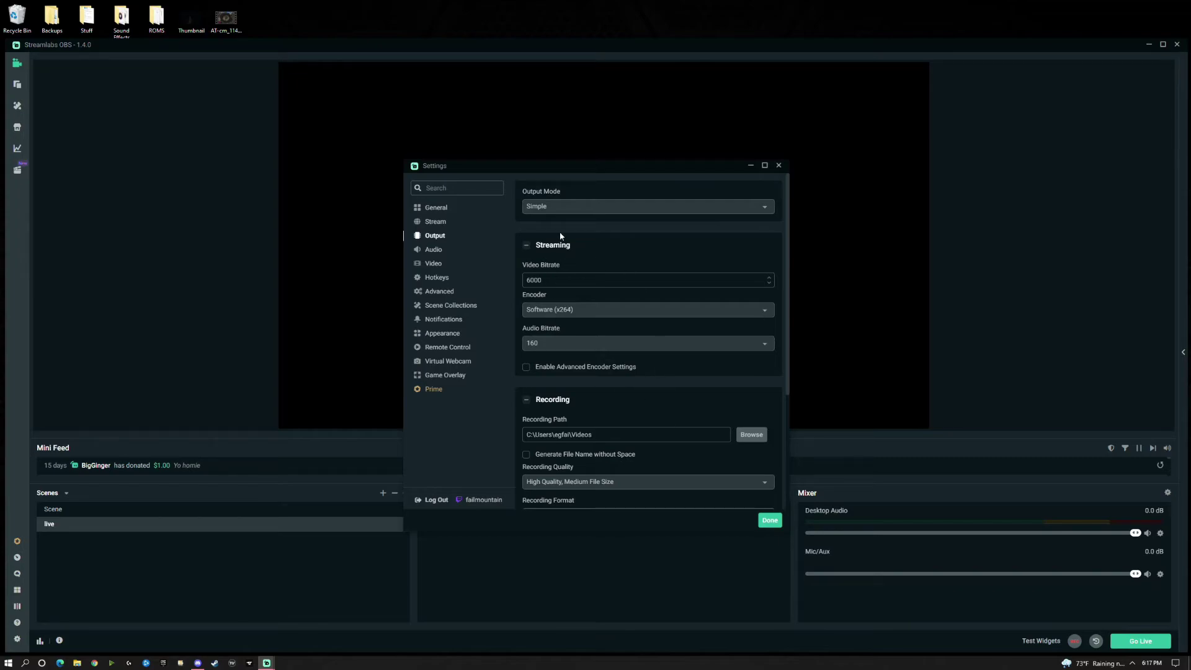
Set the output mode back to Advanced and look over its streaming settings.
left_click(561, 206)
left_click(551, 238)
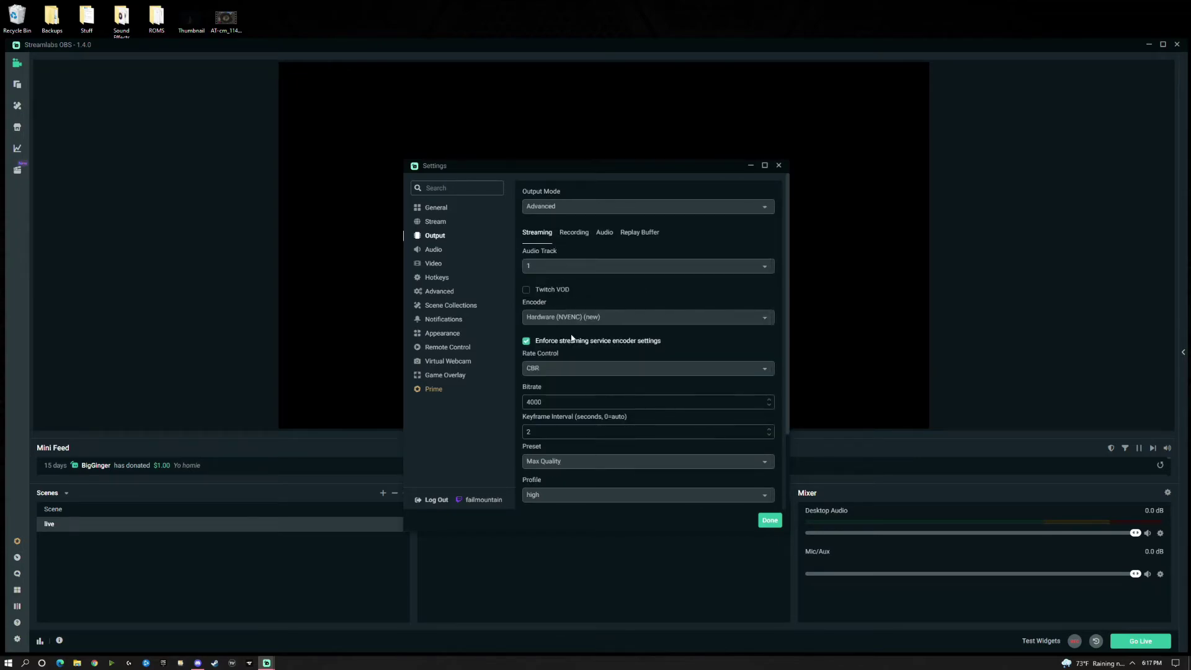
scroll(571, 337, "down", 2)
scroll(576, 338, "up", 2)
Try the Twitch VOD option in the advanced streaming settings, and glance at the recording settings.
left_click(527, 291)
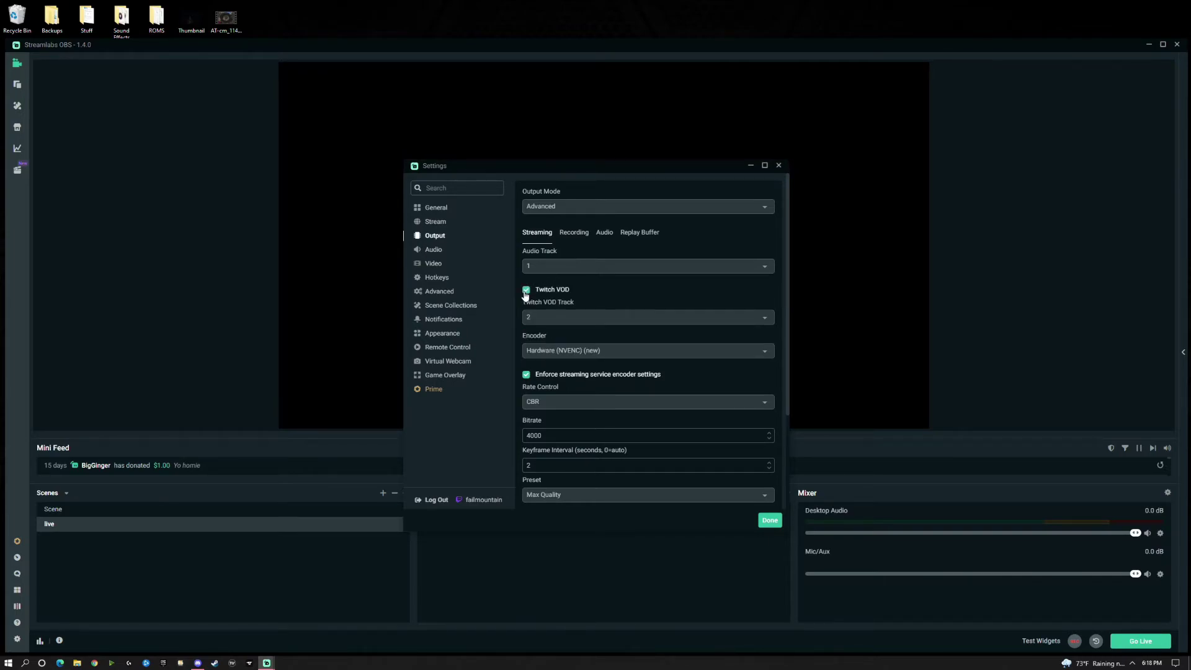
left_click(526, 290)
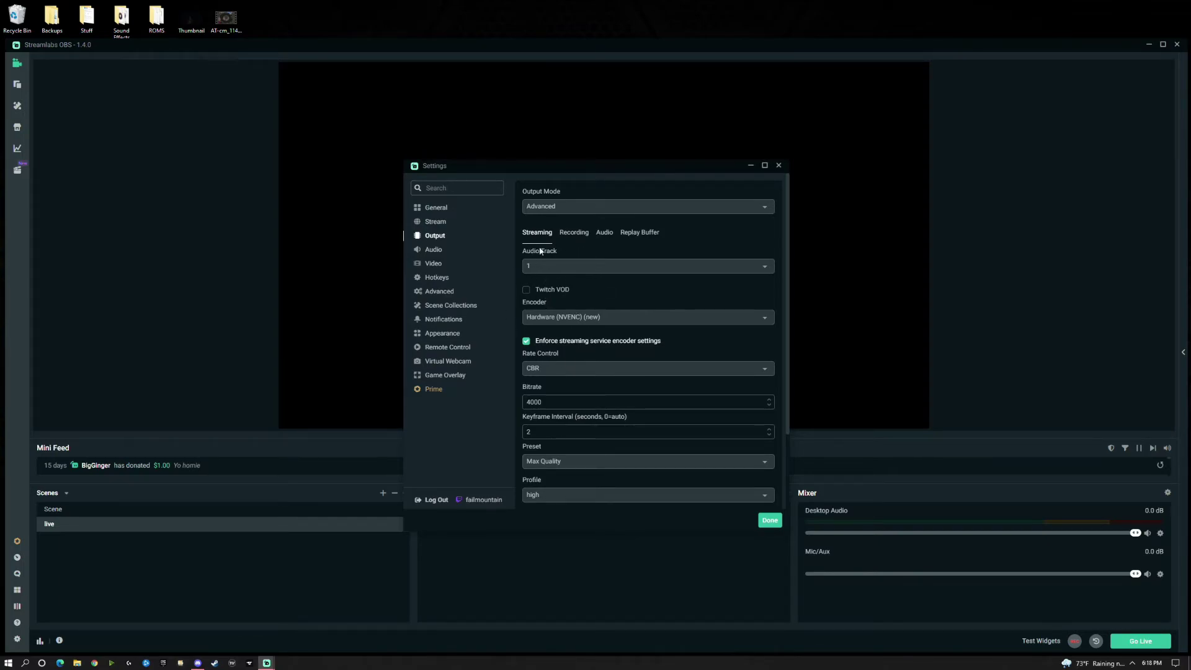
left_click(574, 233)
left_click(535, 234)
left_click(526, 290)
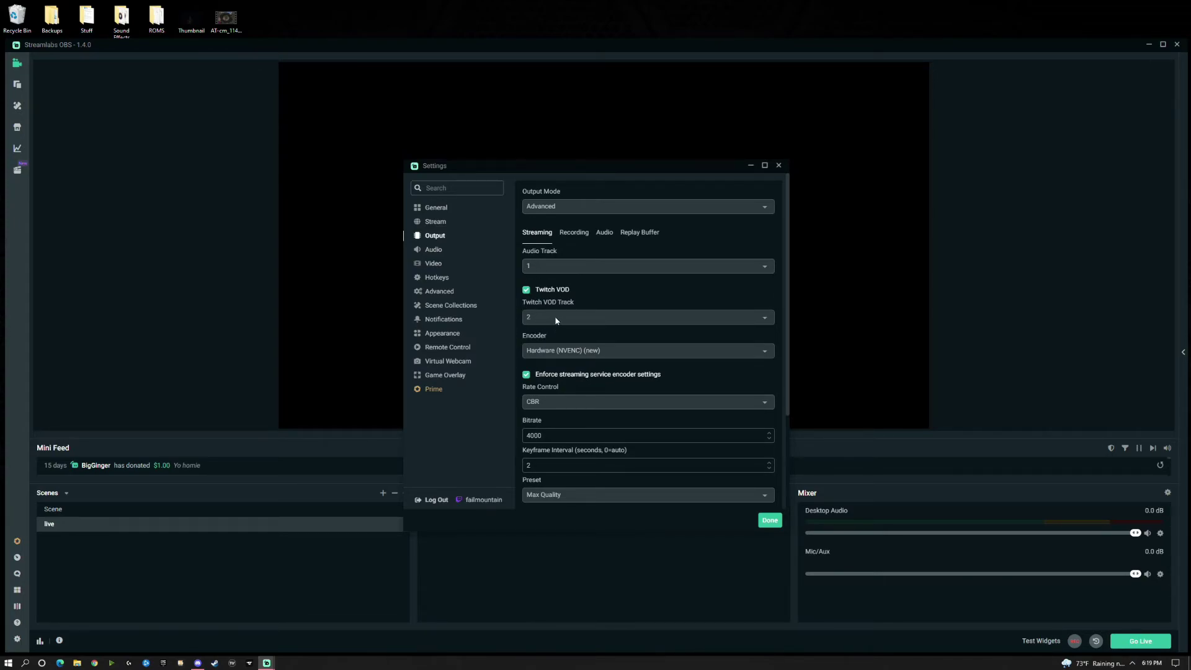
left_click(526, 290)
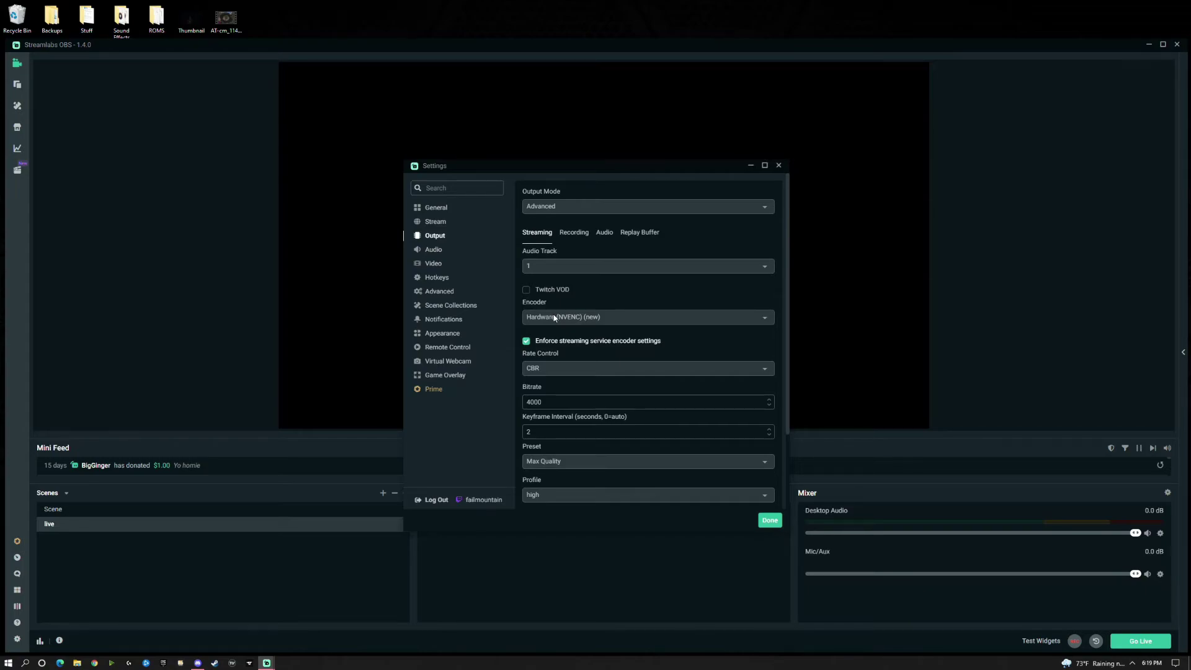
Review the streaming encoder's rate control options, keeping CBR, along with its bitrate and keyframe interval.
scroll(534, 295, "down", 3)
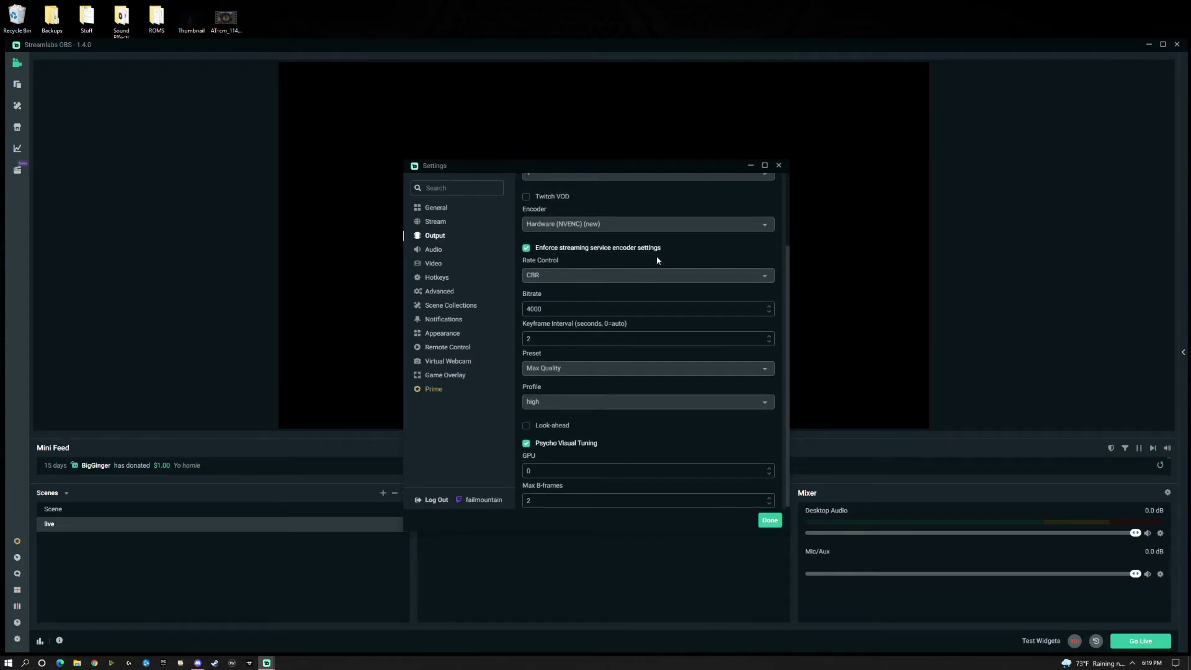
left_click(616, 276)
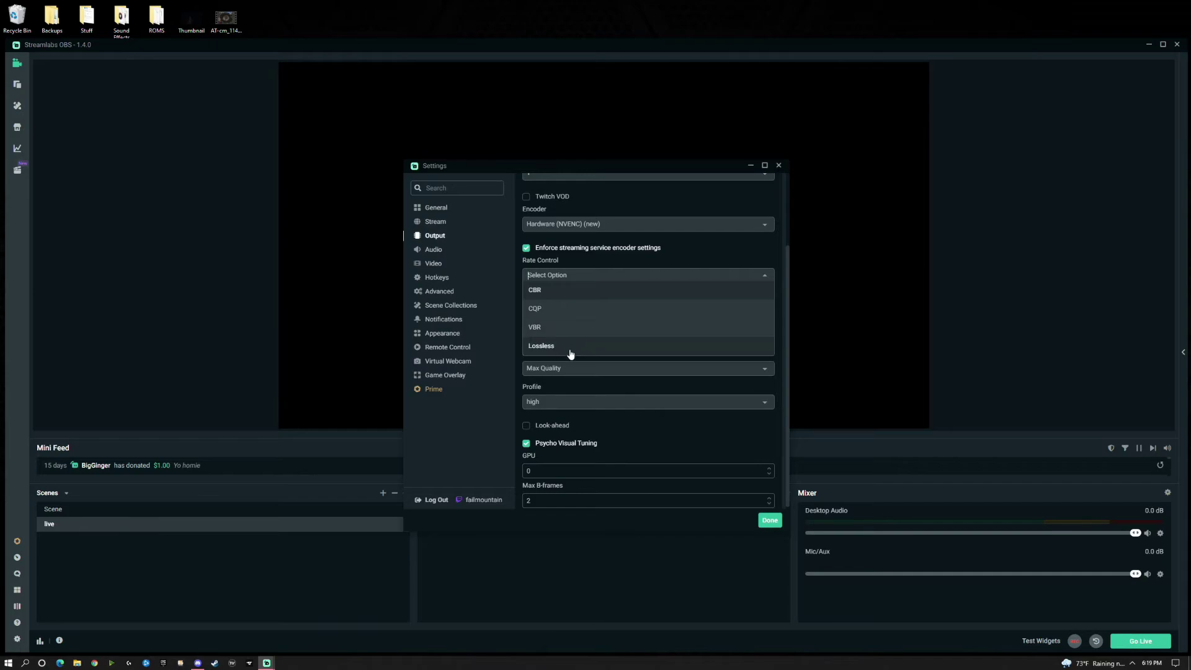
left_click(559, 291)
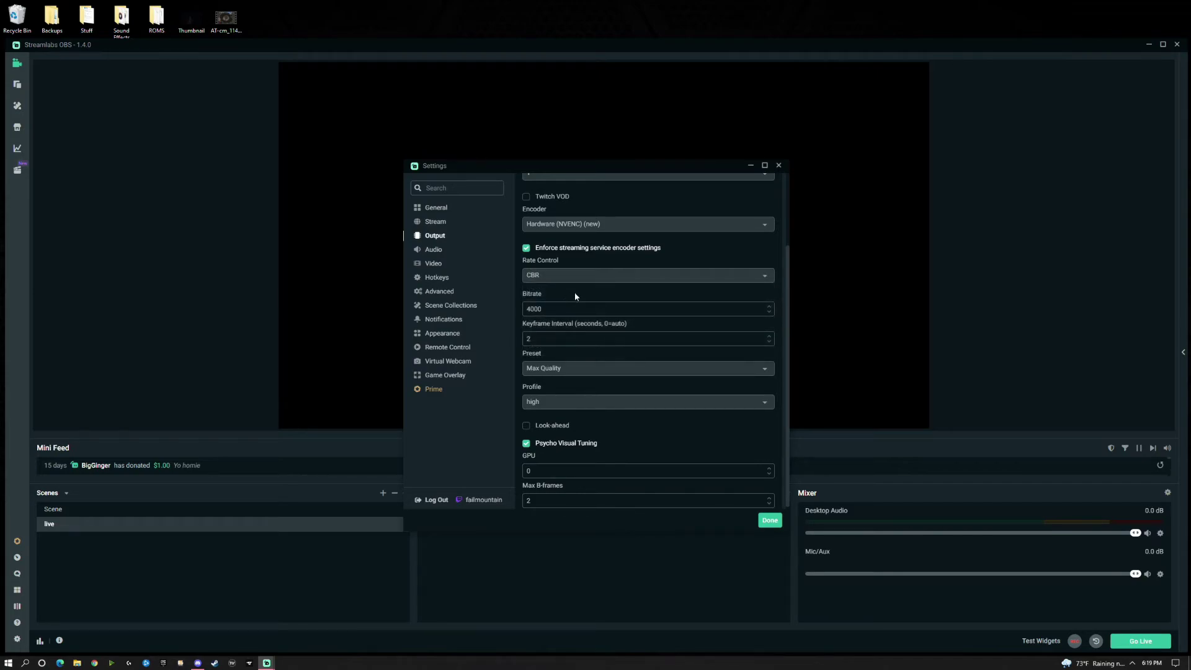
left_click_drag(544, 310, 504, 313)
scroll(548, 352, "down", 1)
left_click(547, 338)
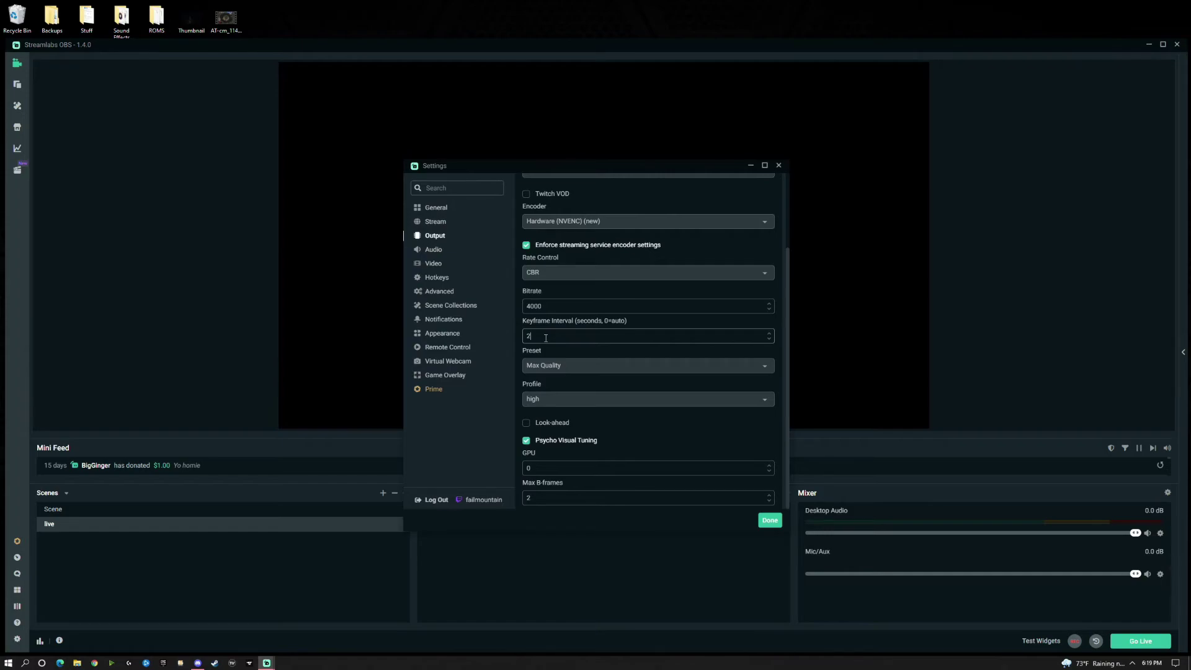
double_click(528, 335)
Look over the audio device settings, and set the video output (scaled) resolution to 1920x1080.
left_click(433, 250)
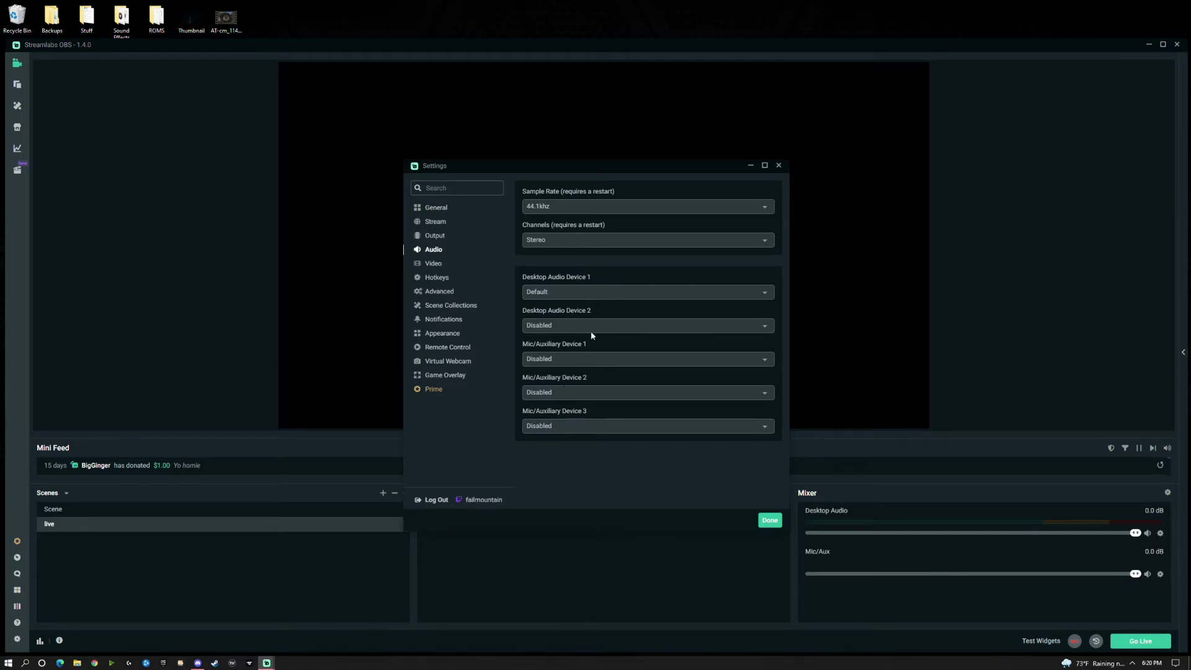
left_click(437, 264)
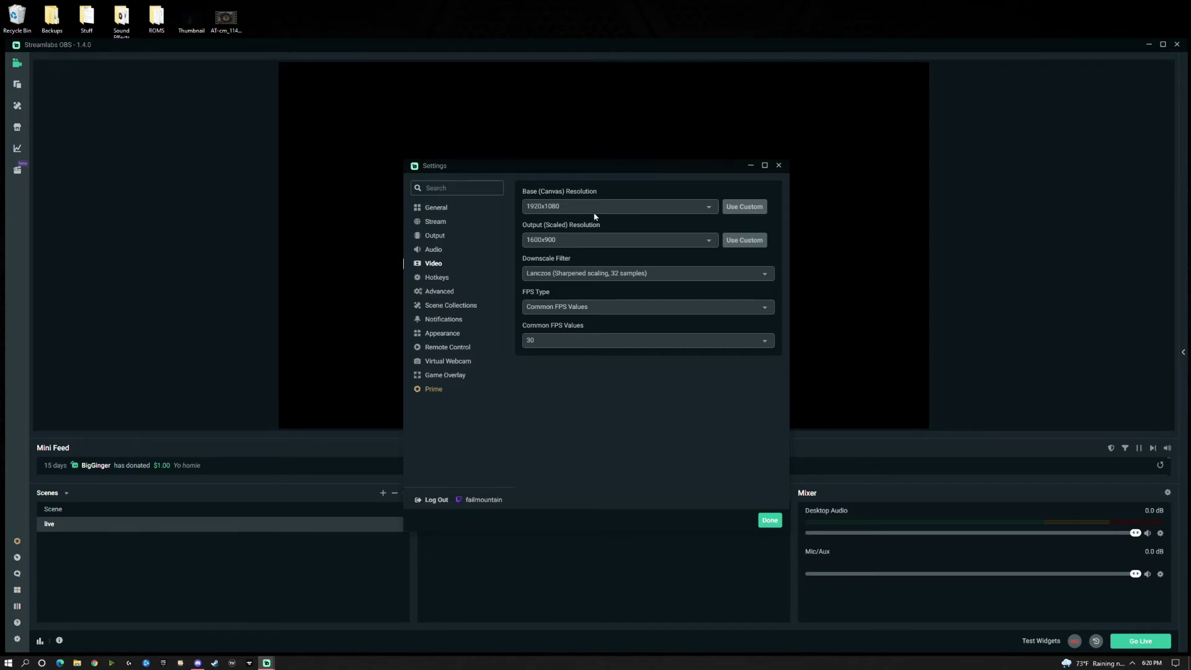
left_click(704, 247)
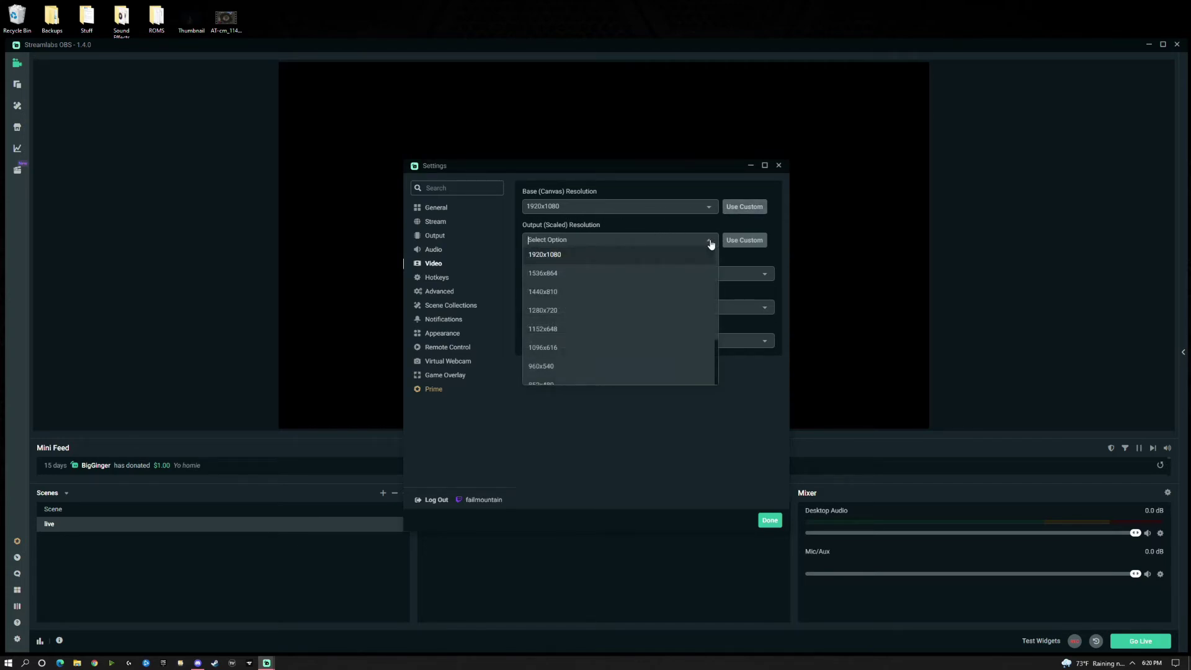
left_click(757, 254)
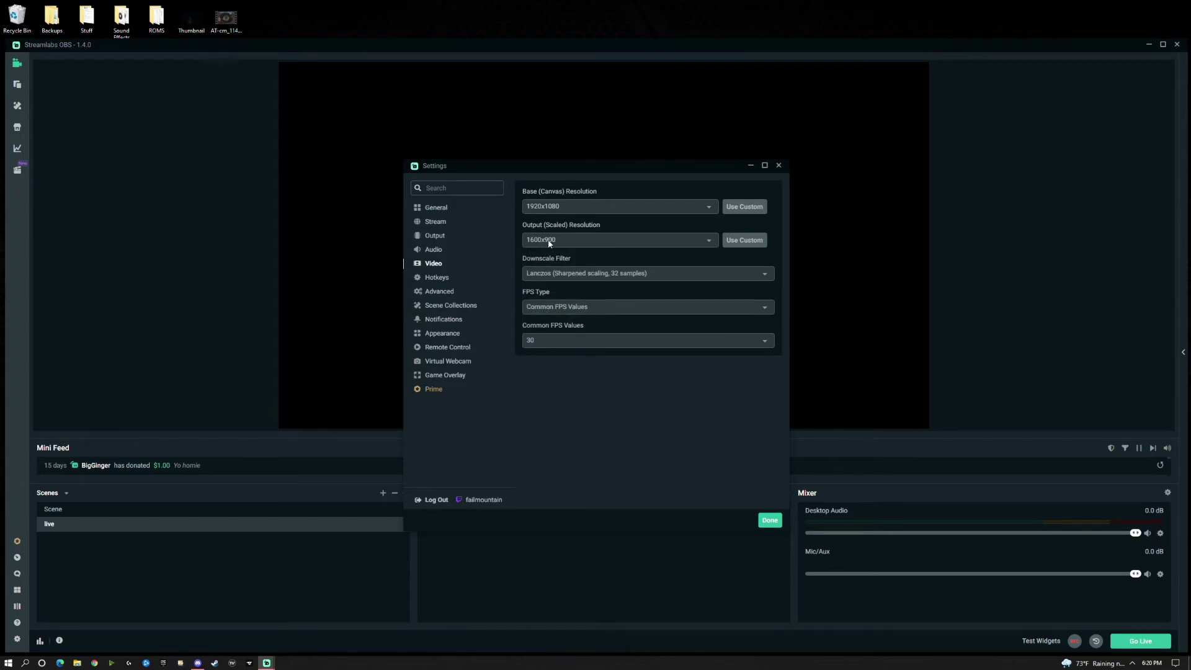
left_click(651, 236)
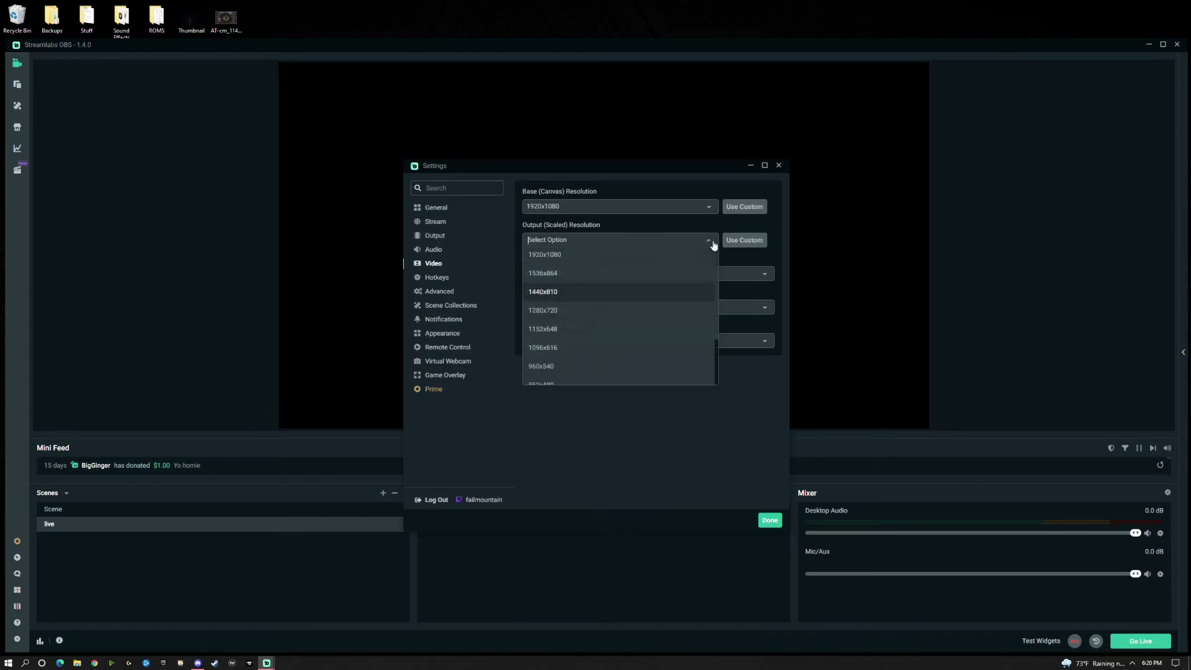
left_click(583, 253)
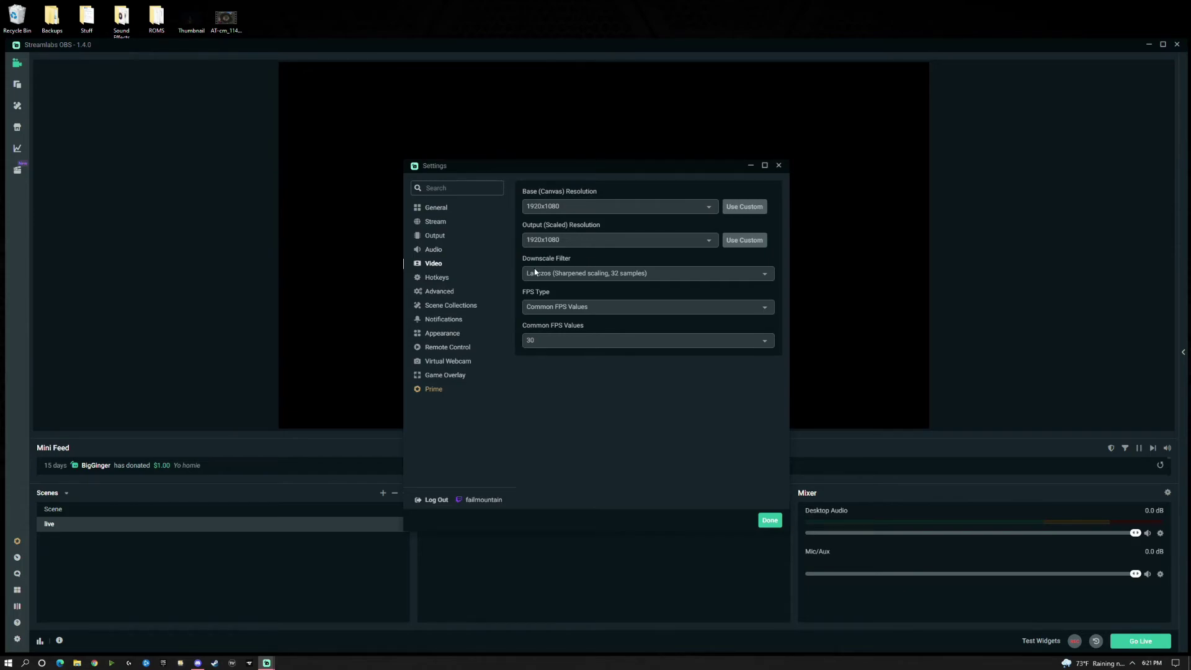
Keep the Lanczos (Sharpened scaling, 32 samples) downscale filter and set the common FPS value to 60.
left_click(660, 280)
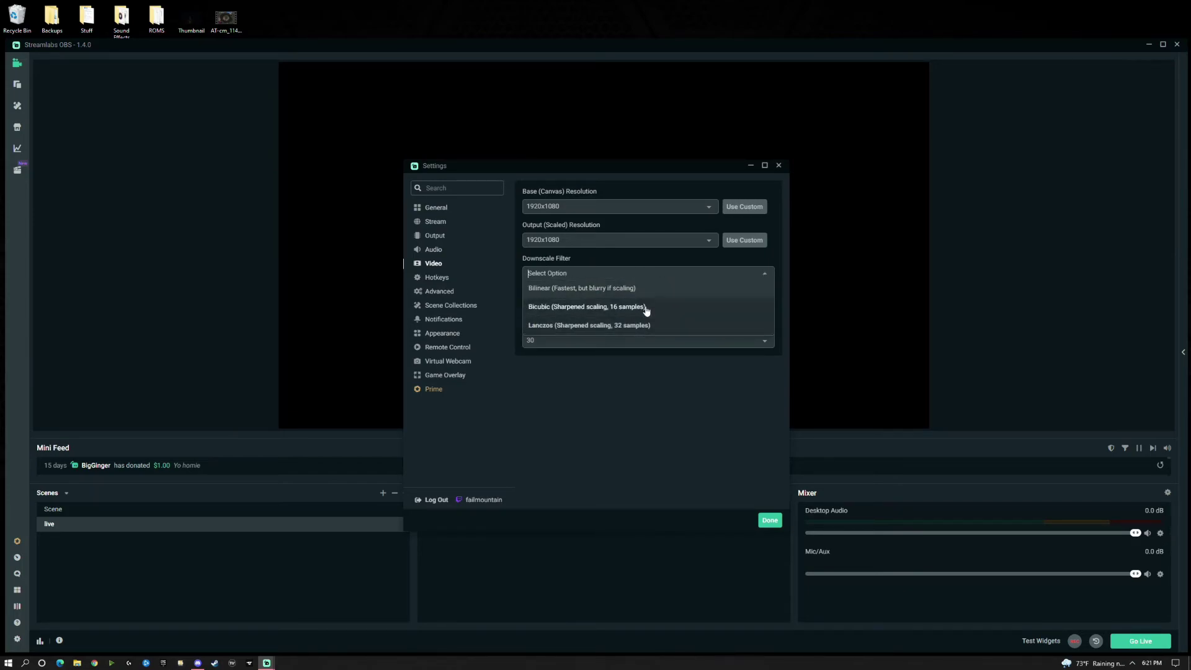
left_click(631, 332)
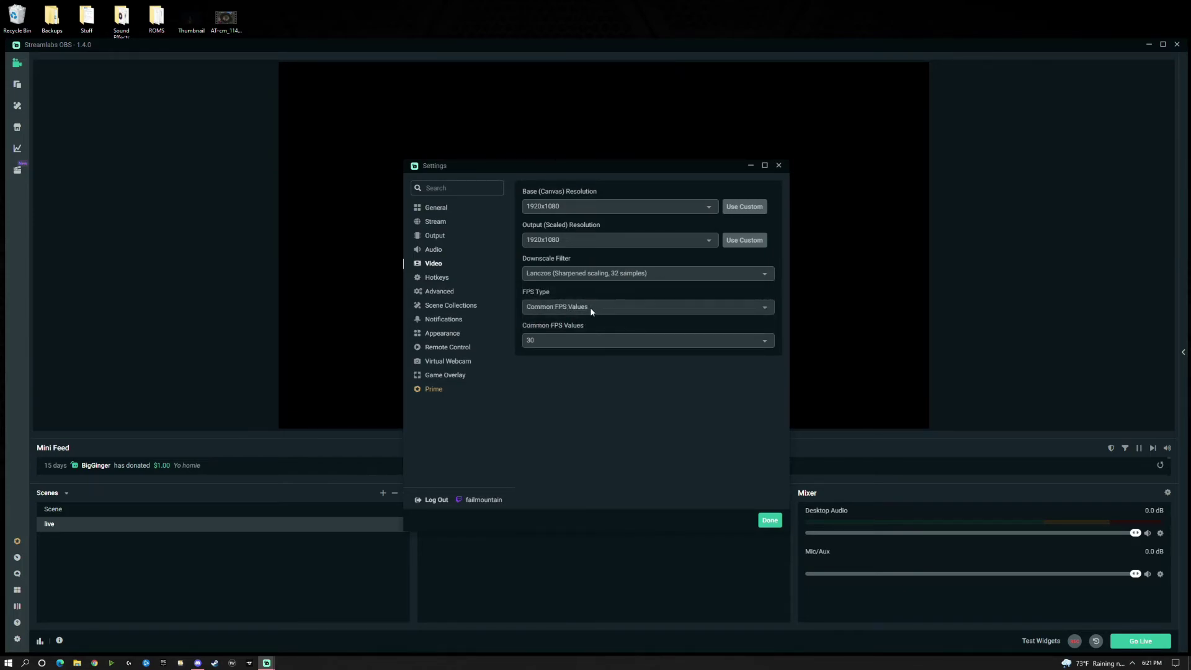
left_click(538, 345)
left_click(549, 478)
left_click(557, 347)
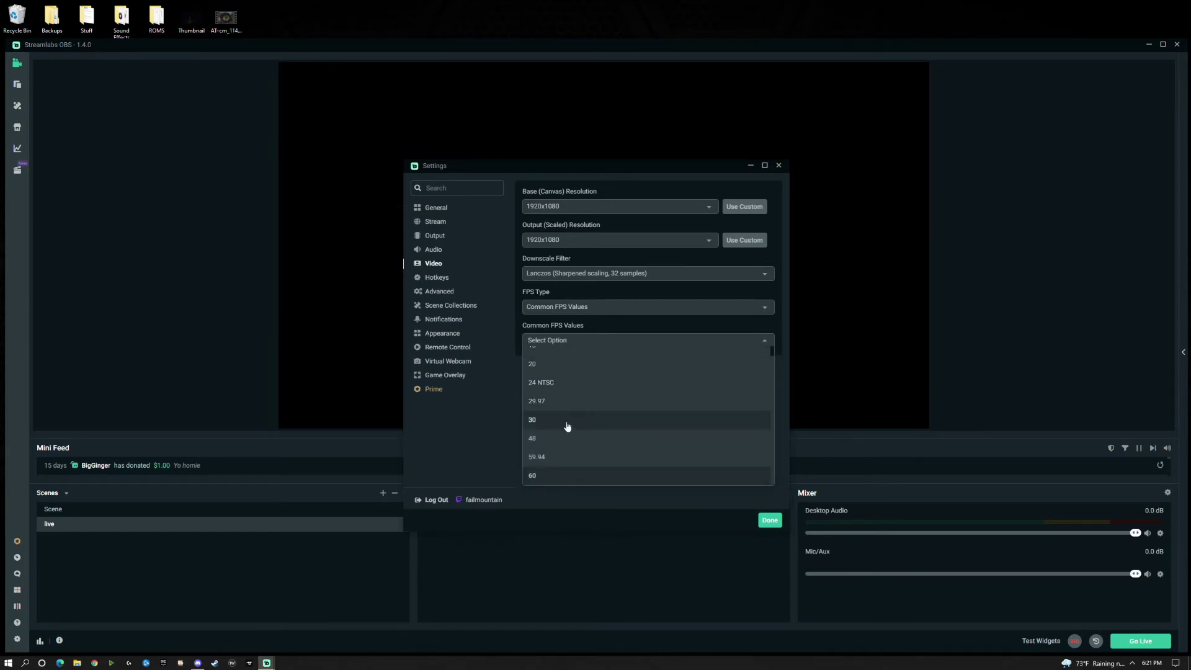
left_click(565, 428)
left_click(546, 342)
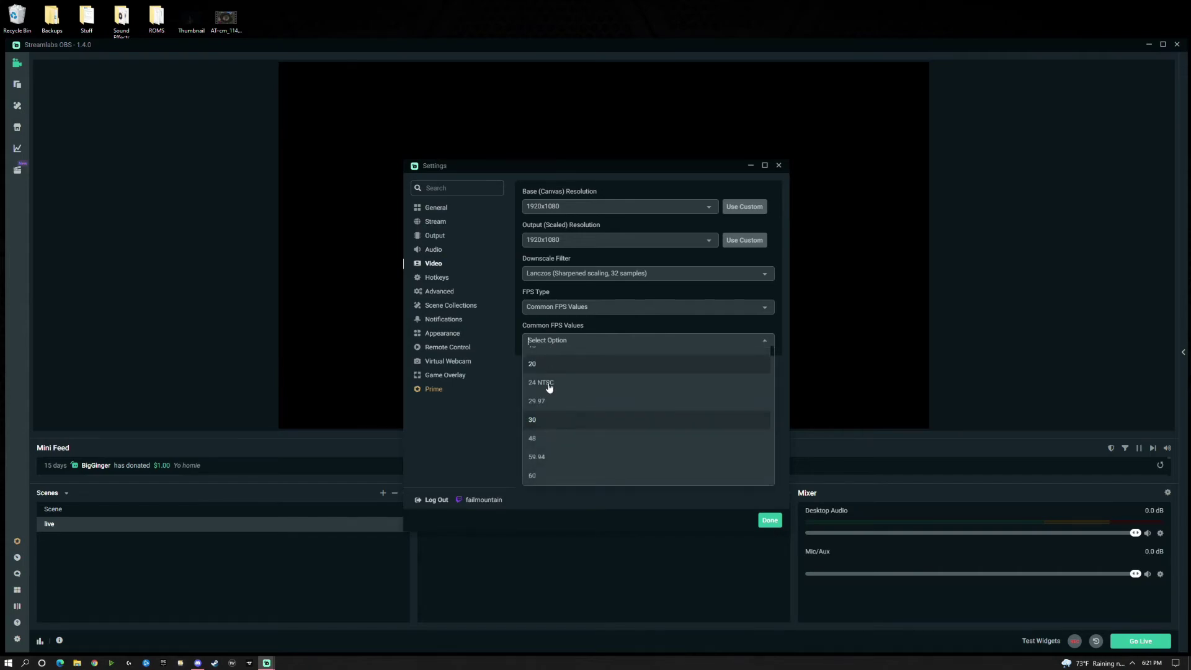
left_click(538, 476)
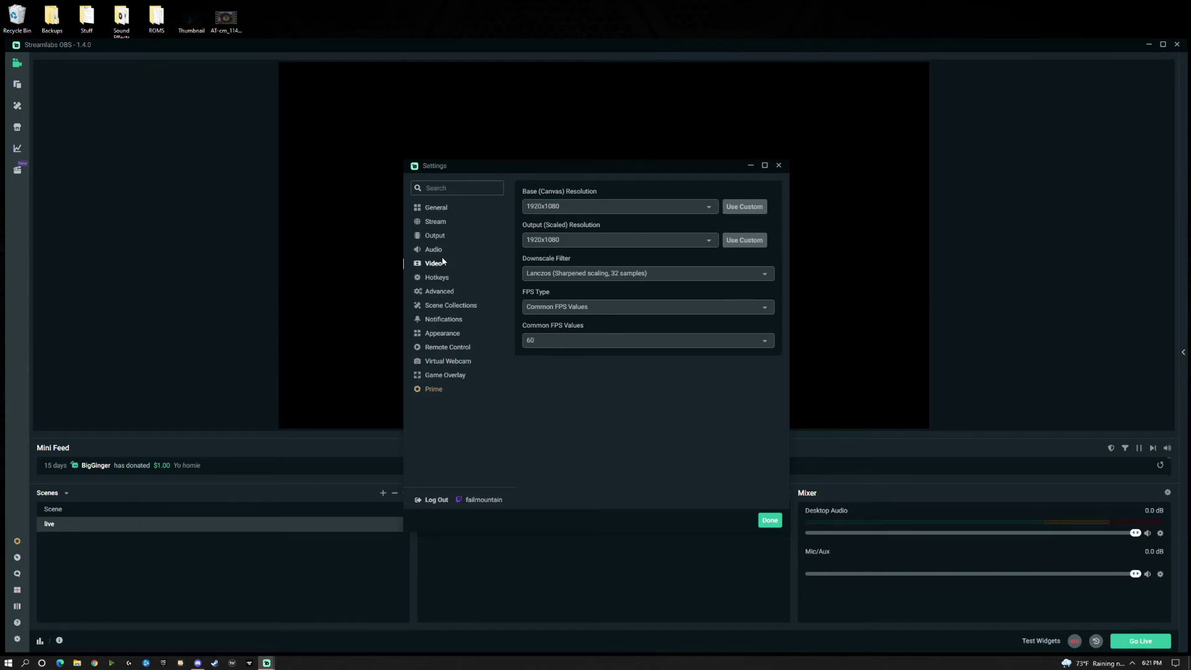
Review the hotkey, advanced, scene collection and notification settings.
left_click(446, 279)
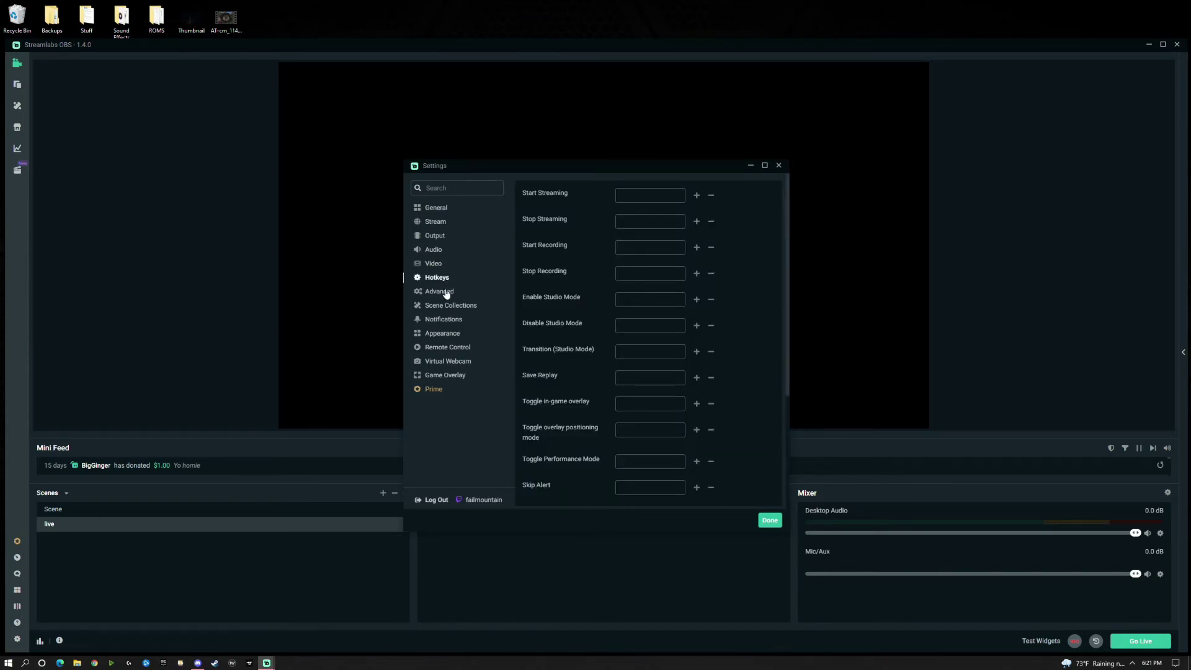
left_click(446, 292)
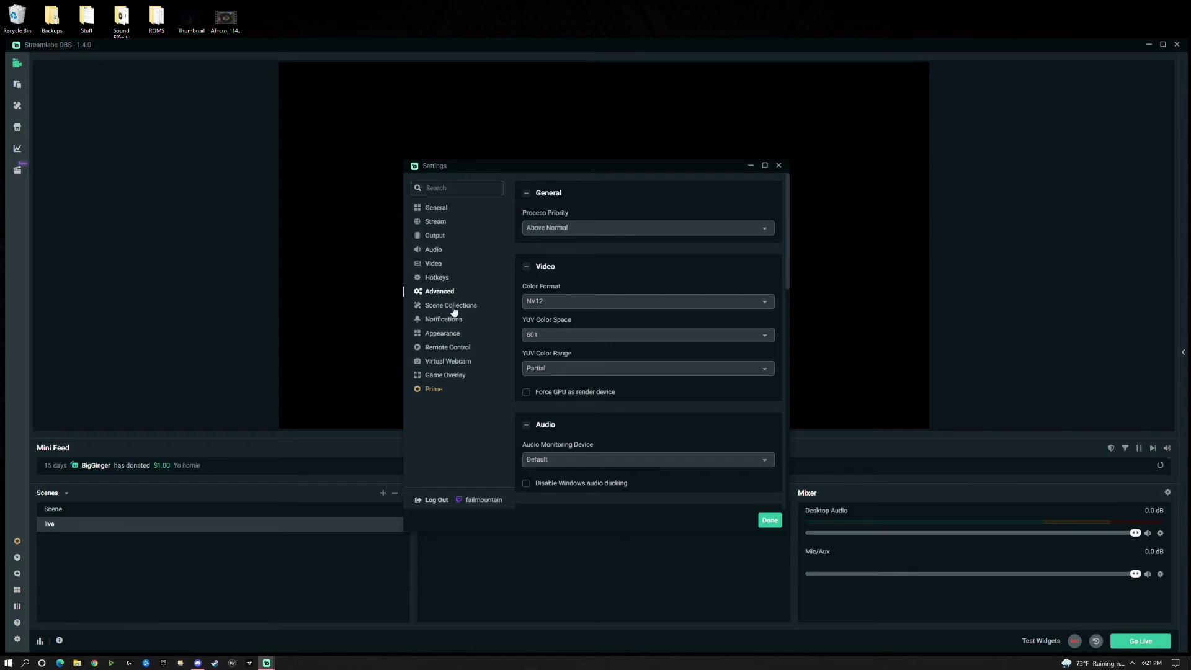
left_click(453, 308)
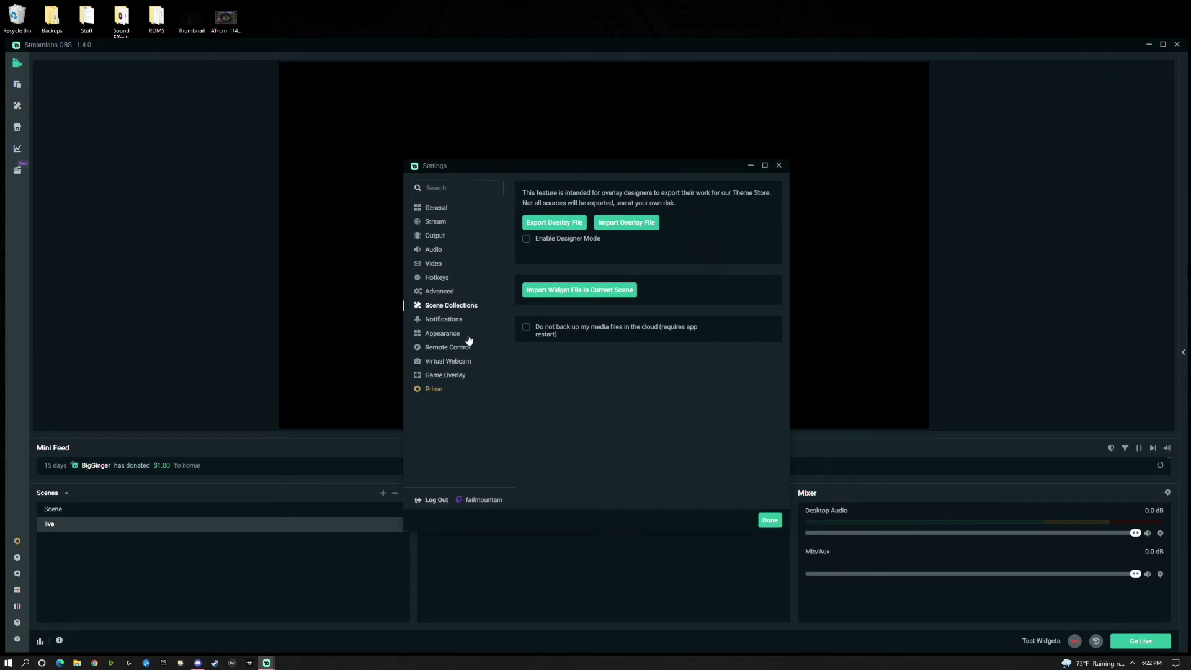
left_click(456, 321)
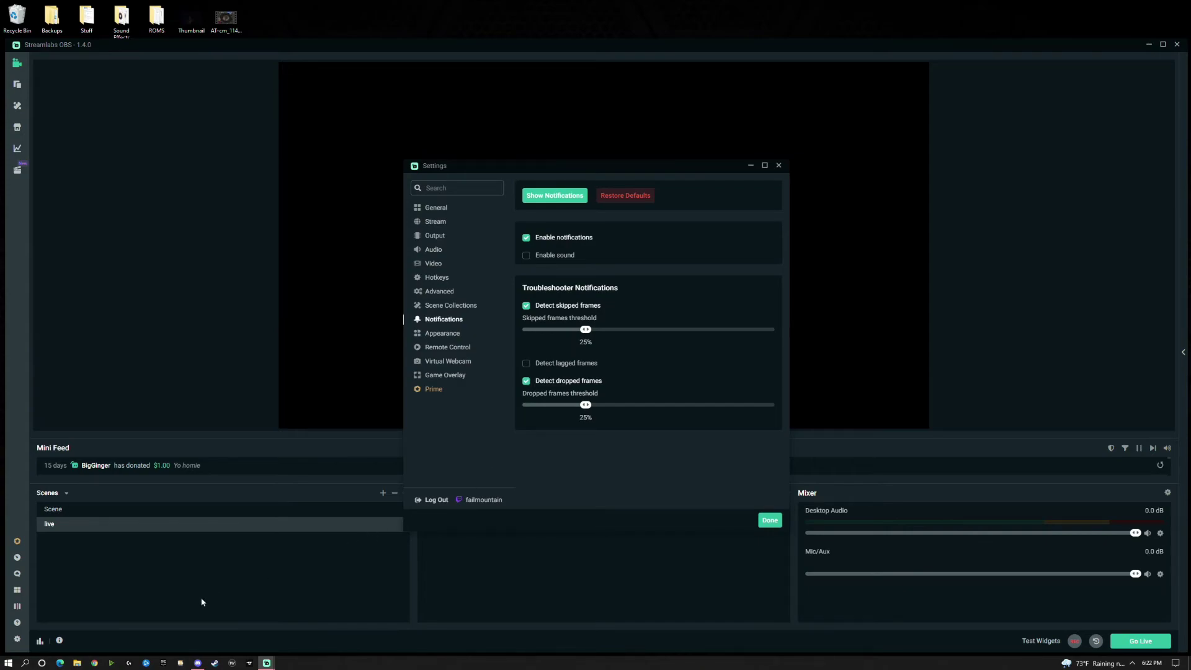
Check the performance metrics and the notifications list, closing each window after viewing it.
left_click(40, 643)
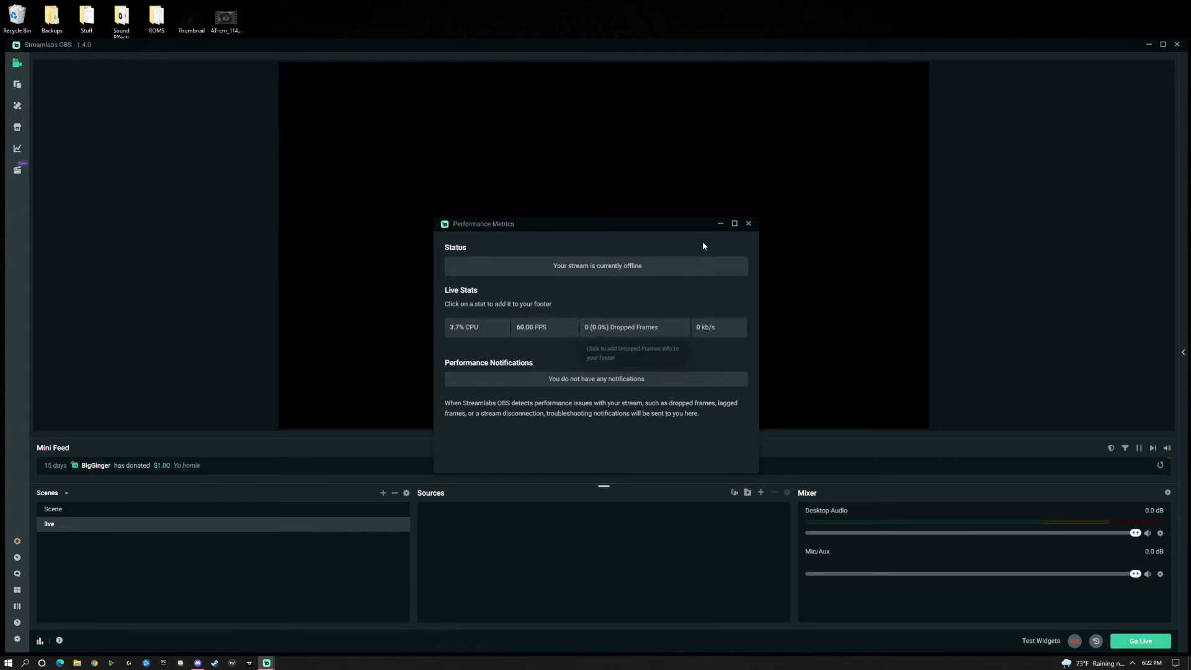
left_click(748, 223)
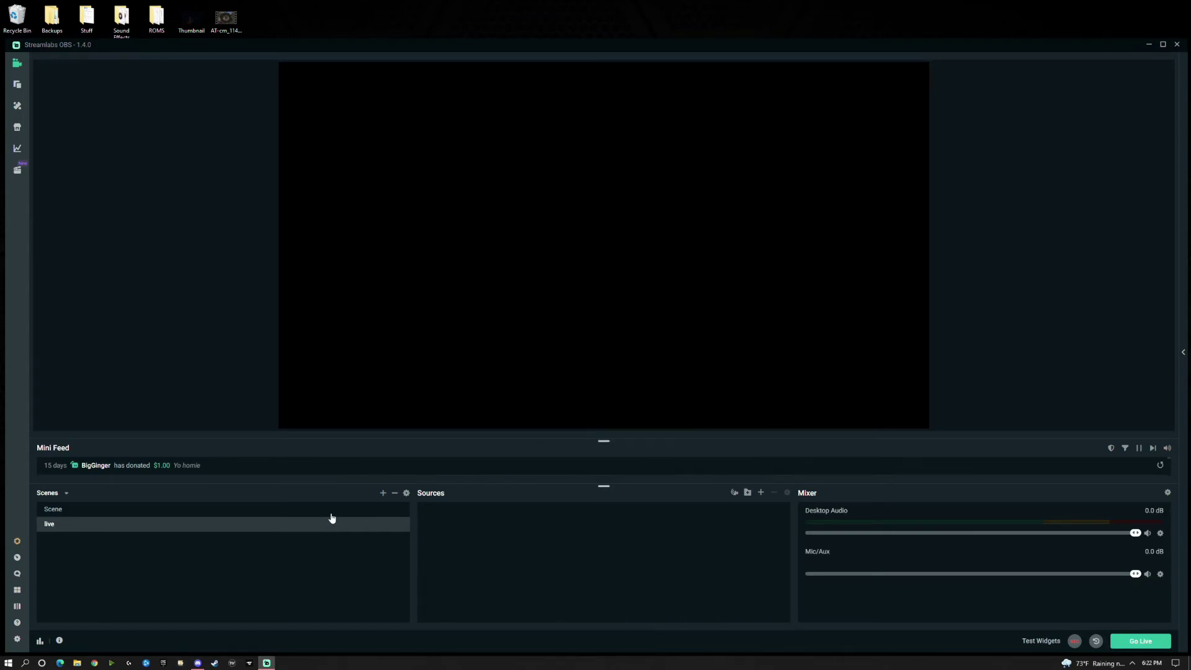
left_click(61, 641)
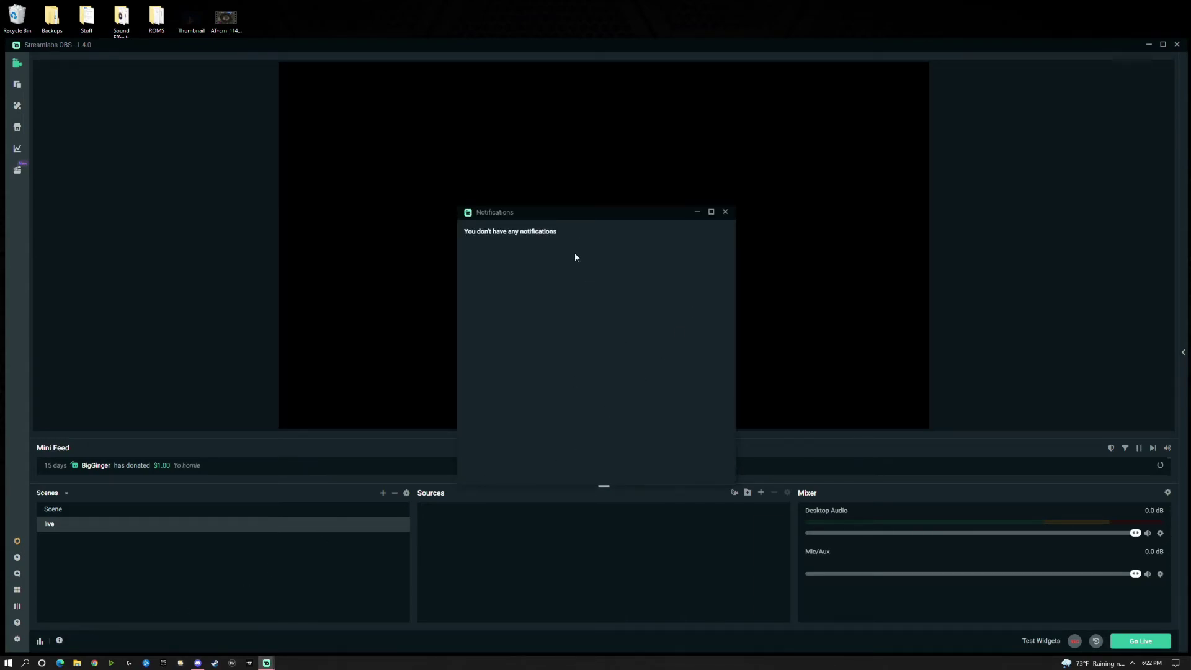
left_click(725, 212)
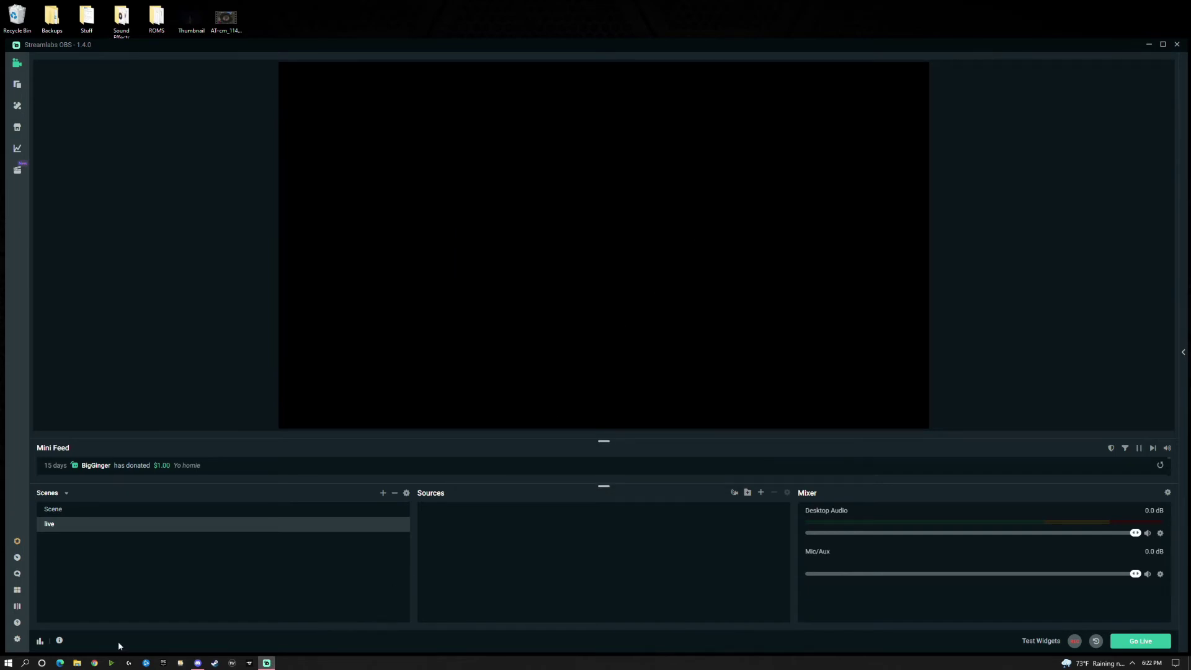
In the appearance settings, try the Day theme, return to Night, and enable BetterTTV and FrankerFaceZ emotes for Twitch.
left_click(17, 639)
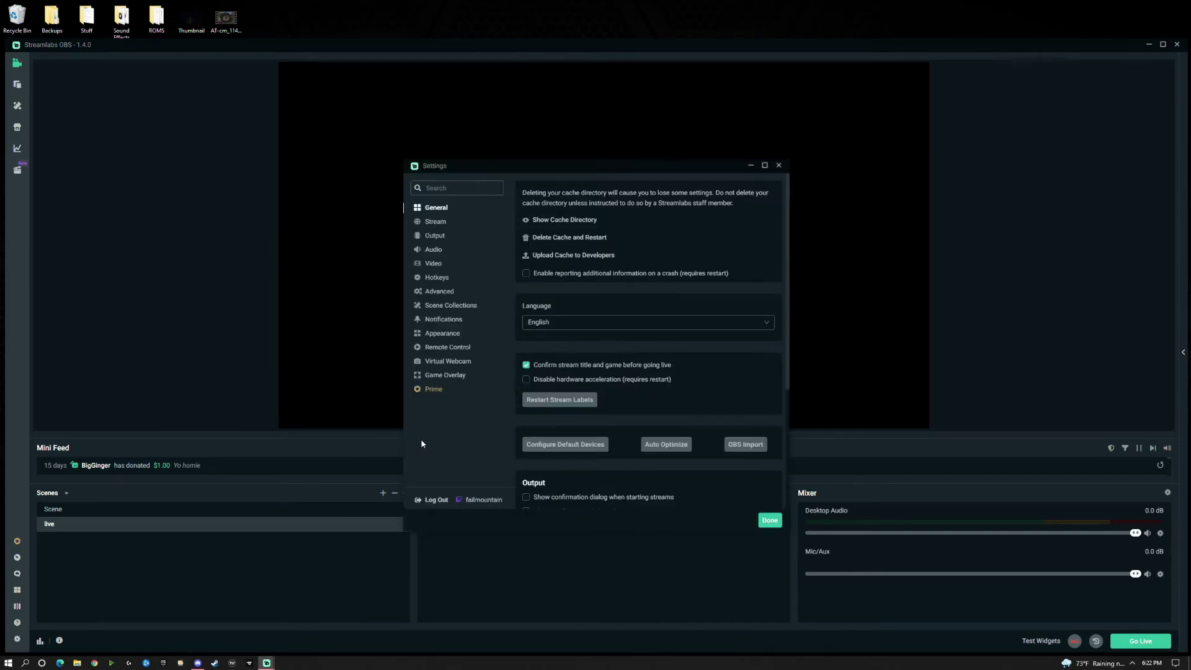
left_click(453, 336)
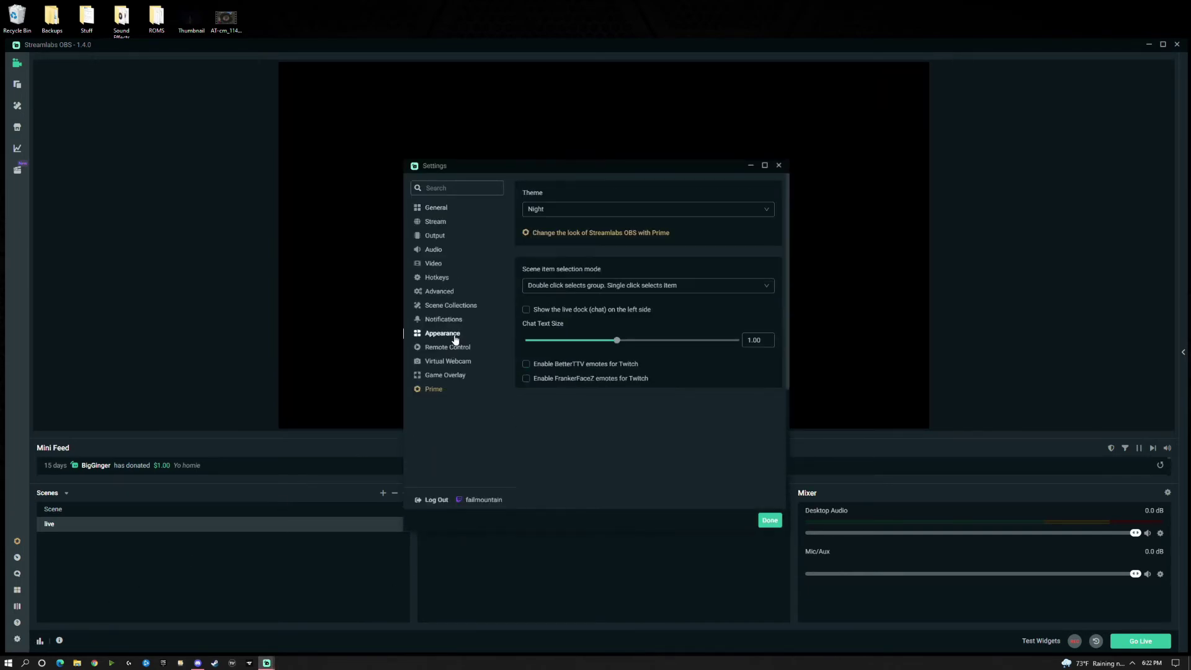
left_click(587, 212)
left_click(562, 243)
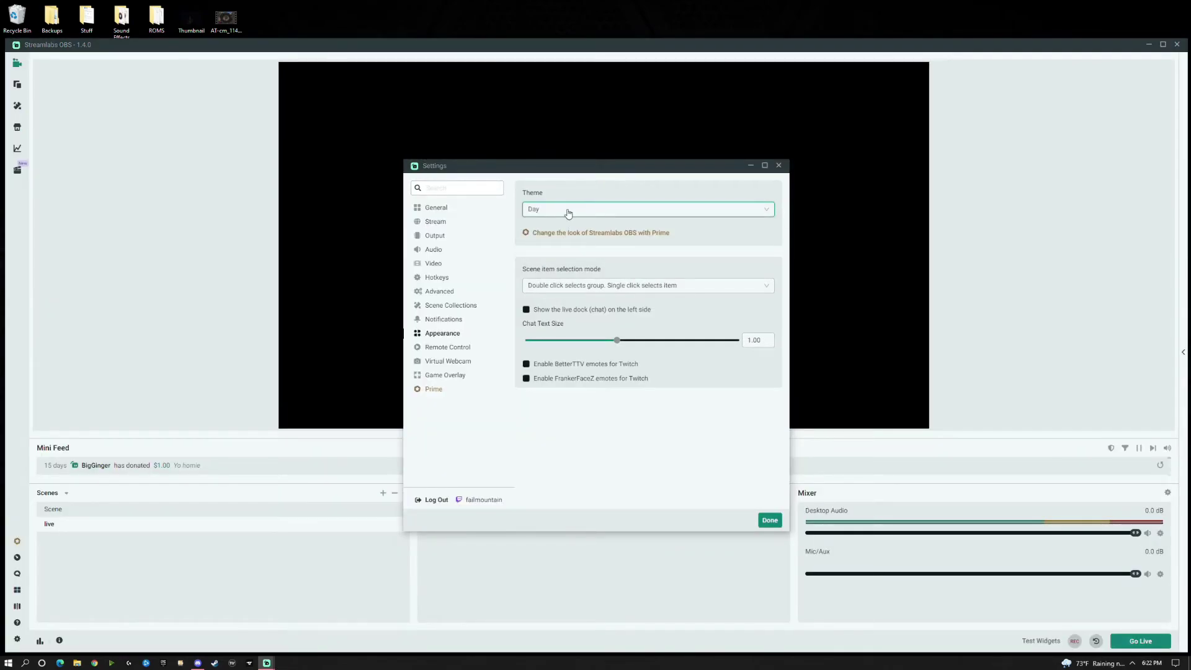
left_click(569, 213)
left_click(560, 230)
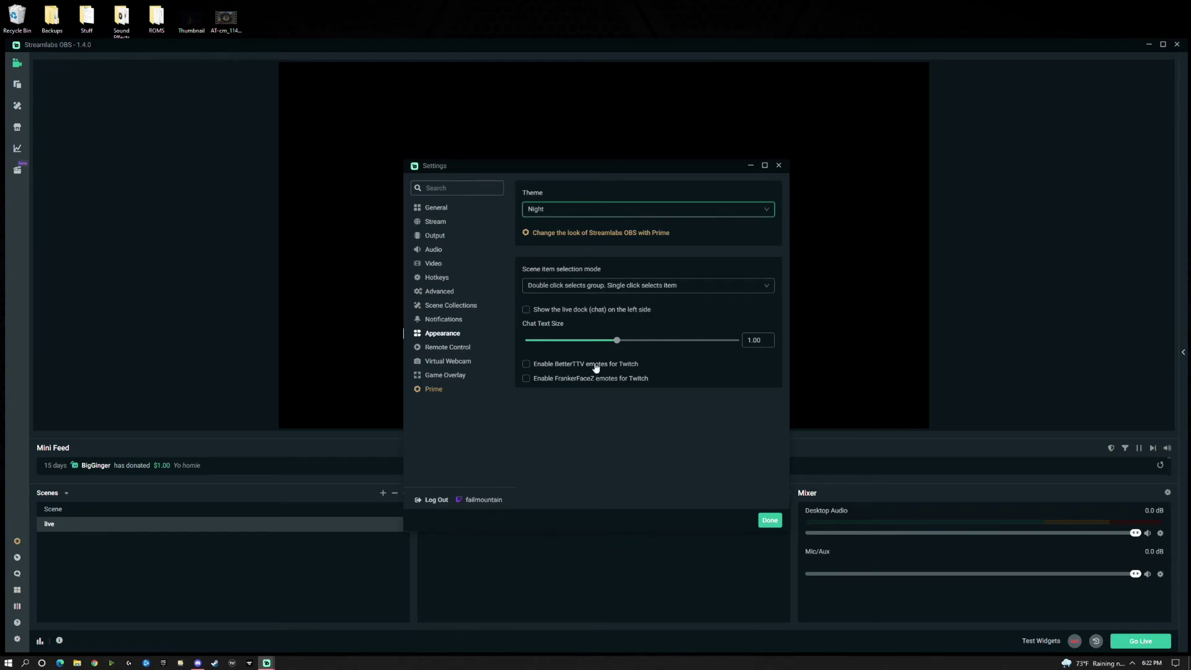
left_click(526, 364)
left_click(526, 379)
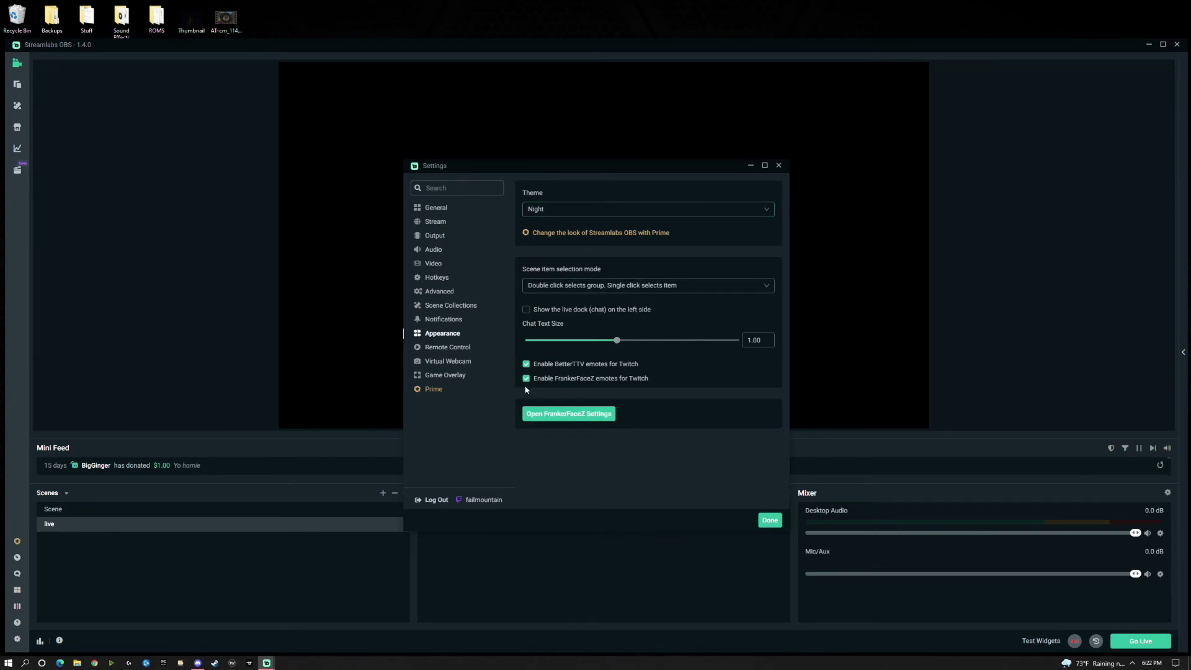
Look over the remote control, virtual webcam, game overlay and Prime settings, and close the settings window.
left_click(435, 351)
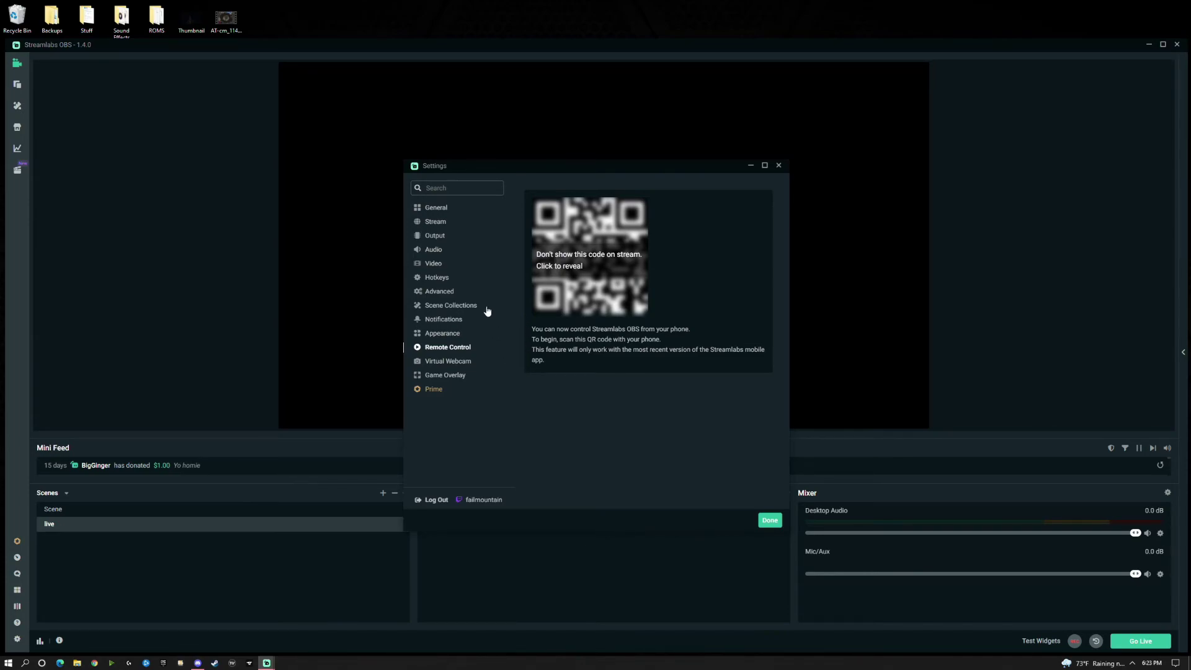
left_click(465, 362)
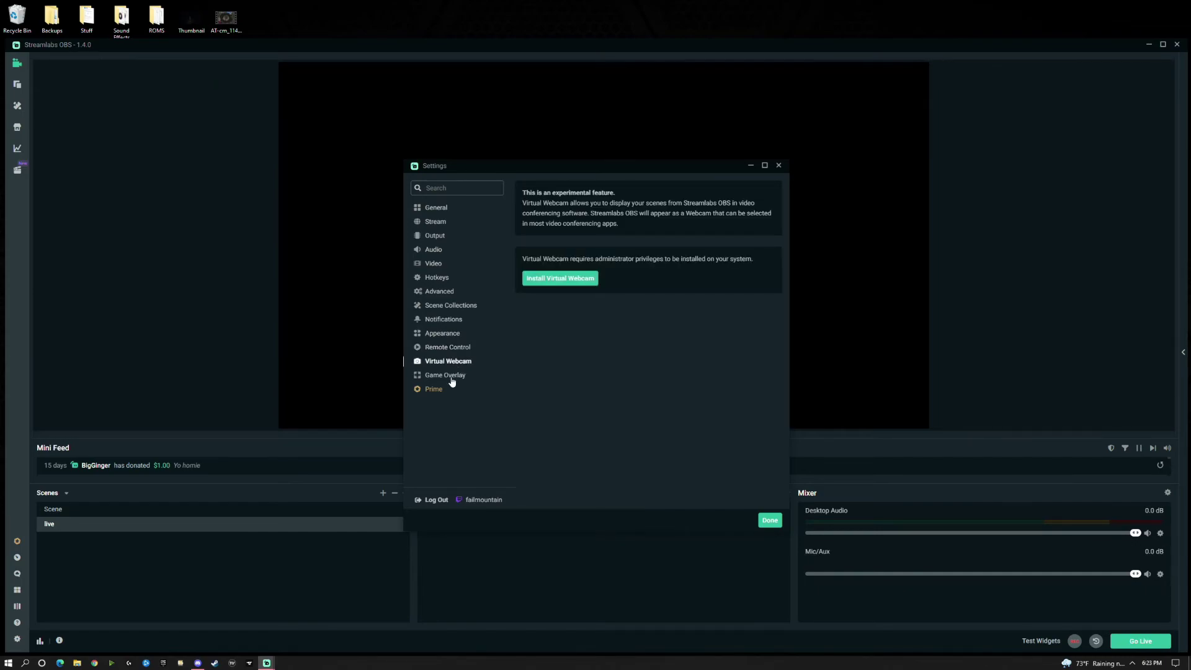
left_click(452, 379)
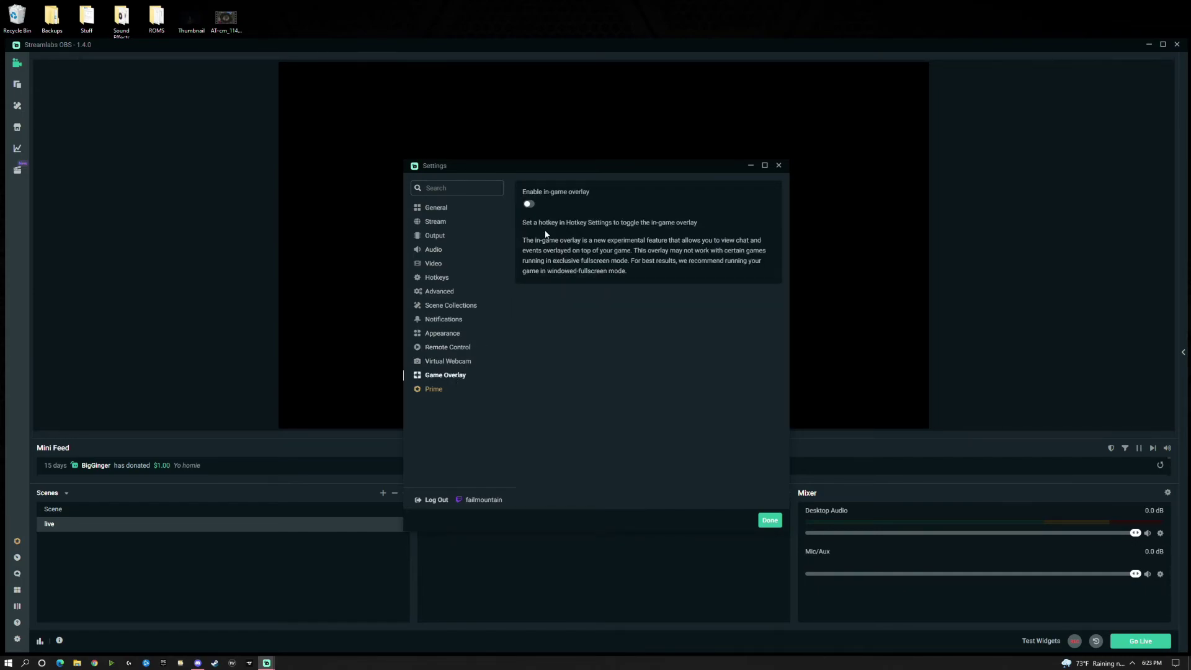
left_click(432, 390)
left_click(1159, 34)
left_click(443, 208)
left_click(778, 165)
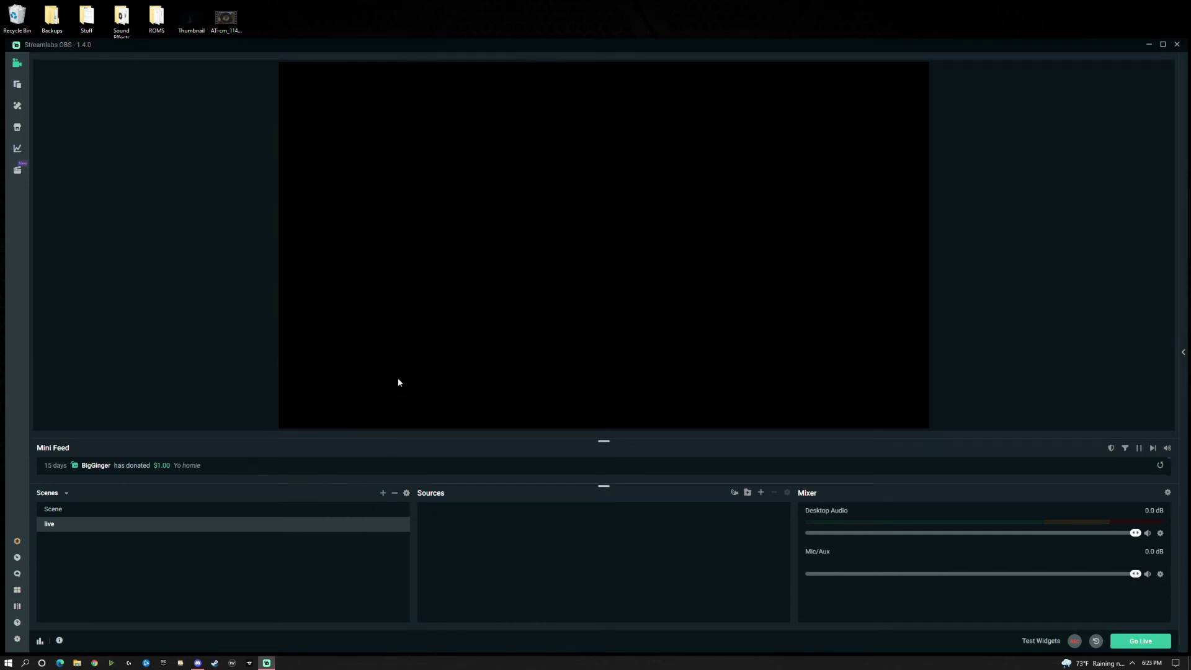
Add Thumbnail.png from the desktop to the live scene and fit it to the screen.
left_click_drag(191, 18, 465, 194)
right_click(690, 243)
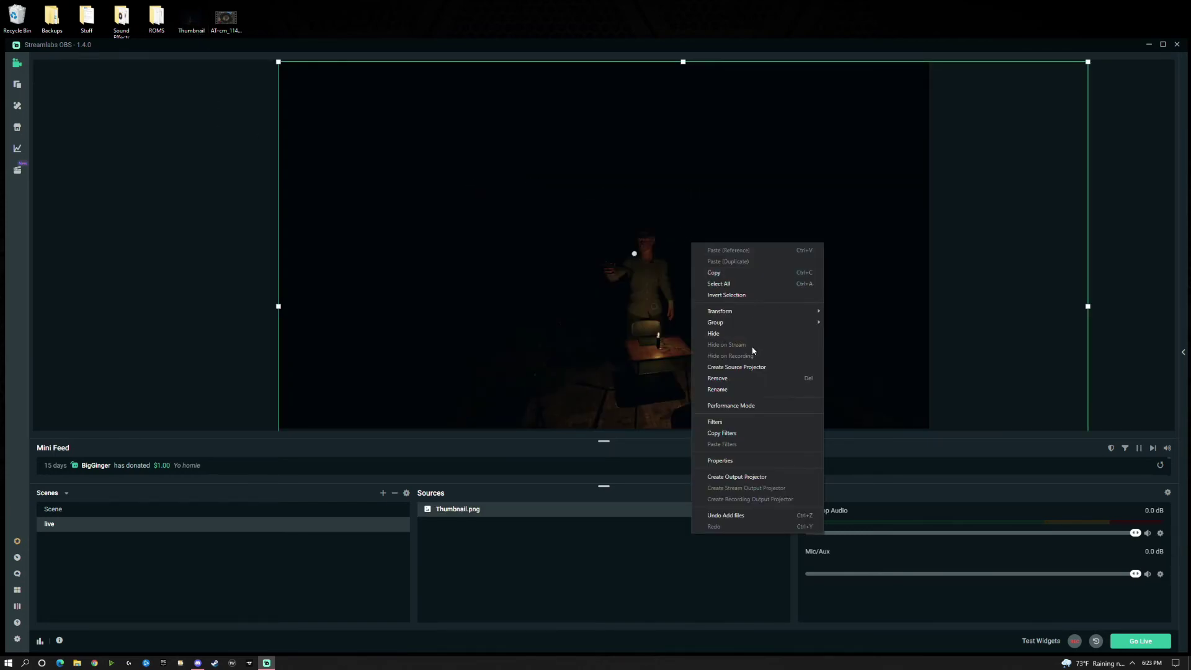
mouse_move(741, 313)
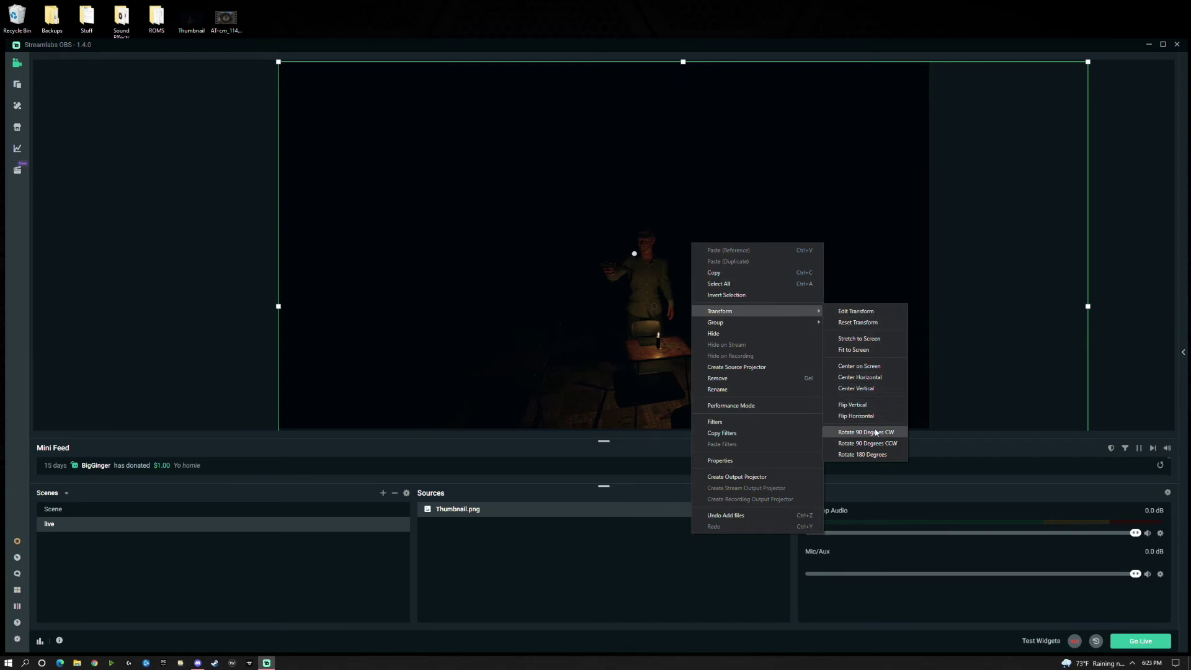
left_click(880, 349)
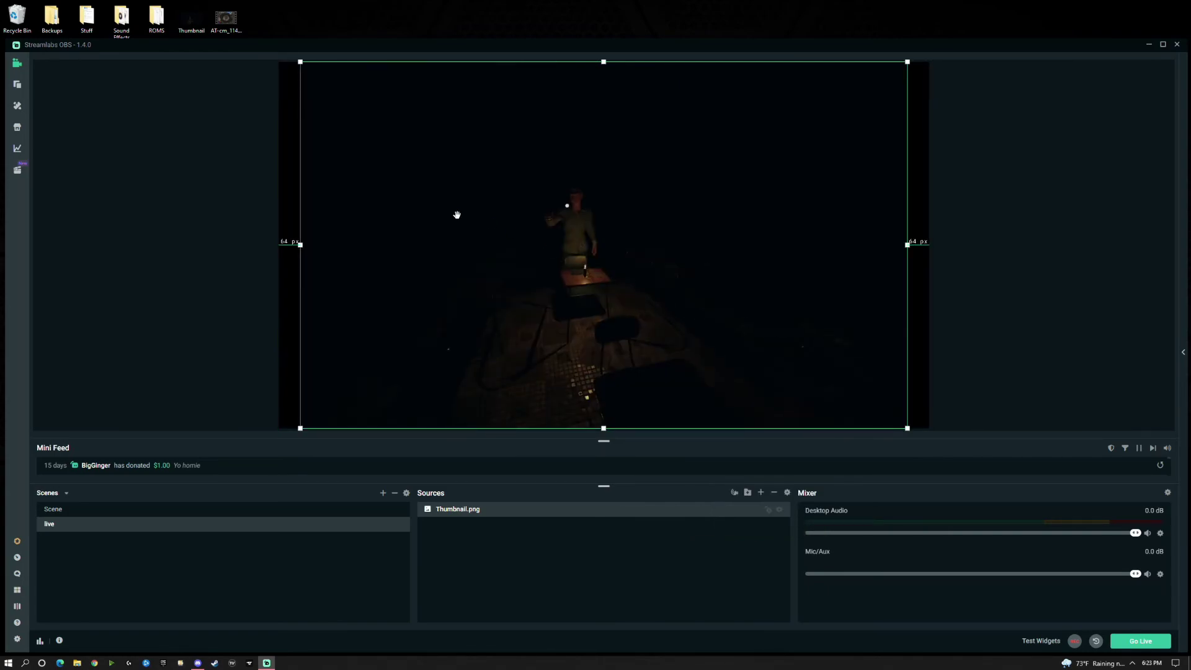
Add the desktop's AT-cm MP4 clip as a source, shrink it, and place it about 216 px from the canvas's left edge.
left_click_drag(225, 19, 283, 79)
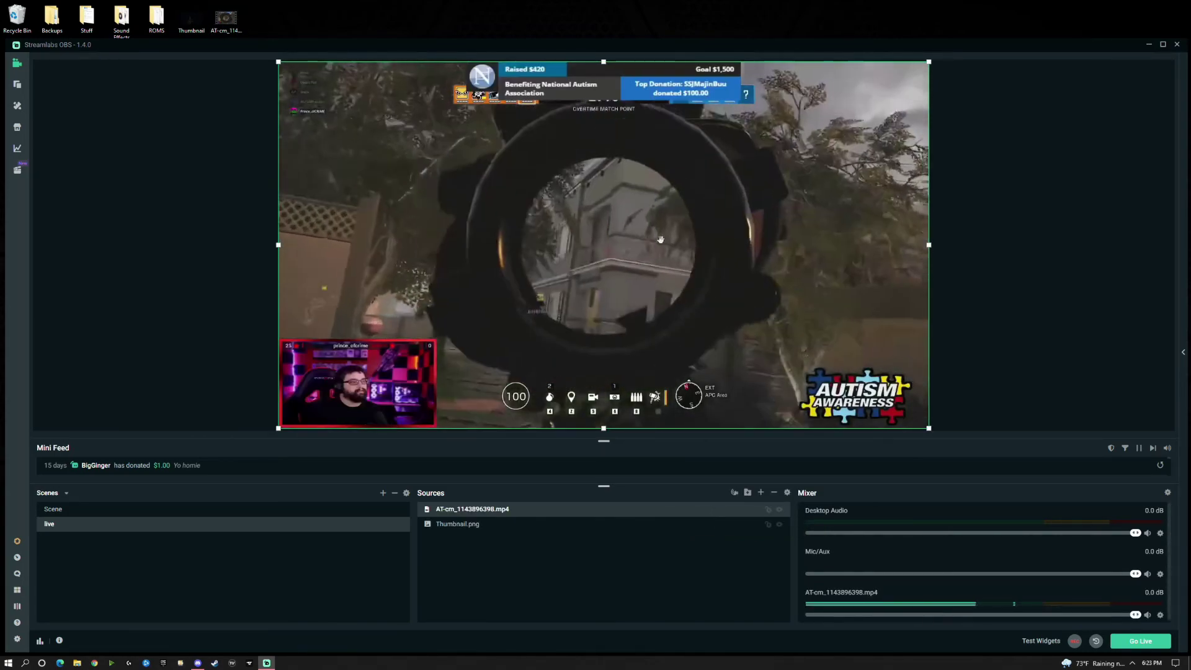
left_click_drag(929, 63, 718, 178)
left_click_drag(533, 331, 607, 280)
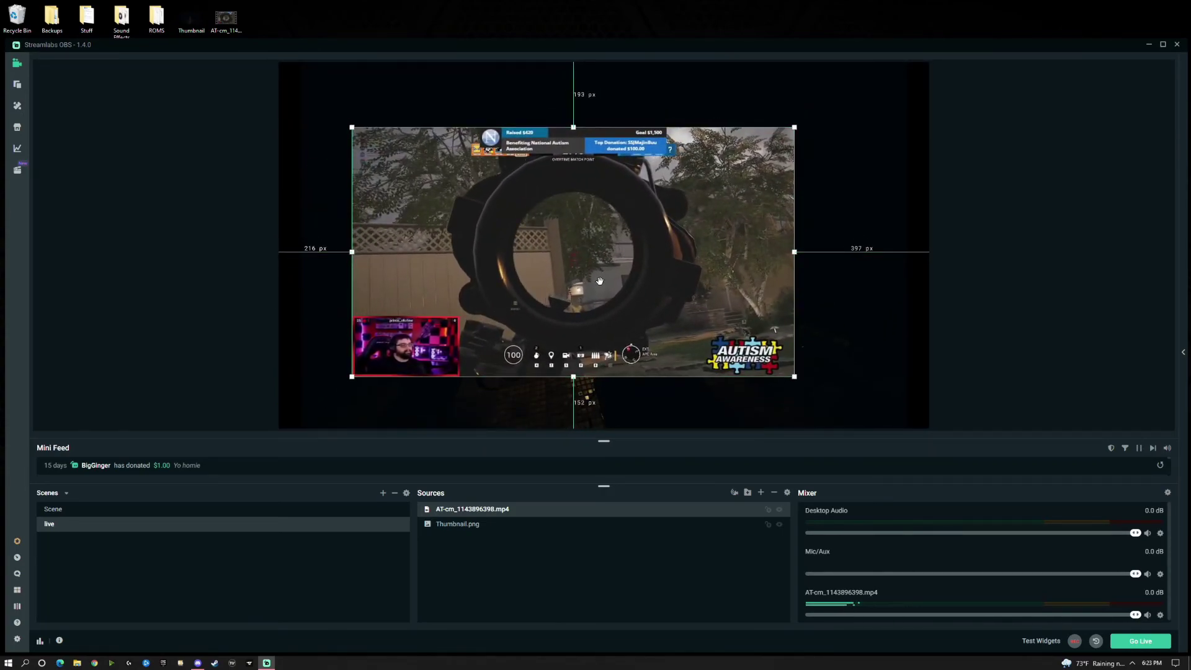
Shrink the video clip further by its edges and corners, leaving it about 278 px from the canvas's left edge and 243 px from its top.
left_click_drag(795, 252, 721, 317)
left_click(705, 250)
left_click(732, 257)
left_click(537, 355)
left_click_drag(540, 358, 497, 359)
left_click_drag(330, 254, 324, 271)
left_click_drag(326, 363, 373, 334)
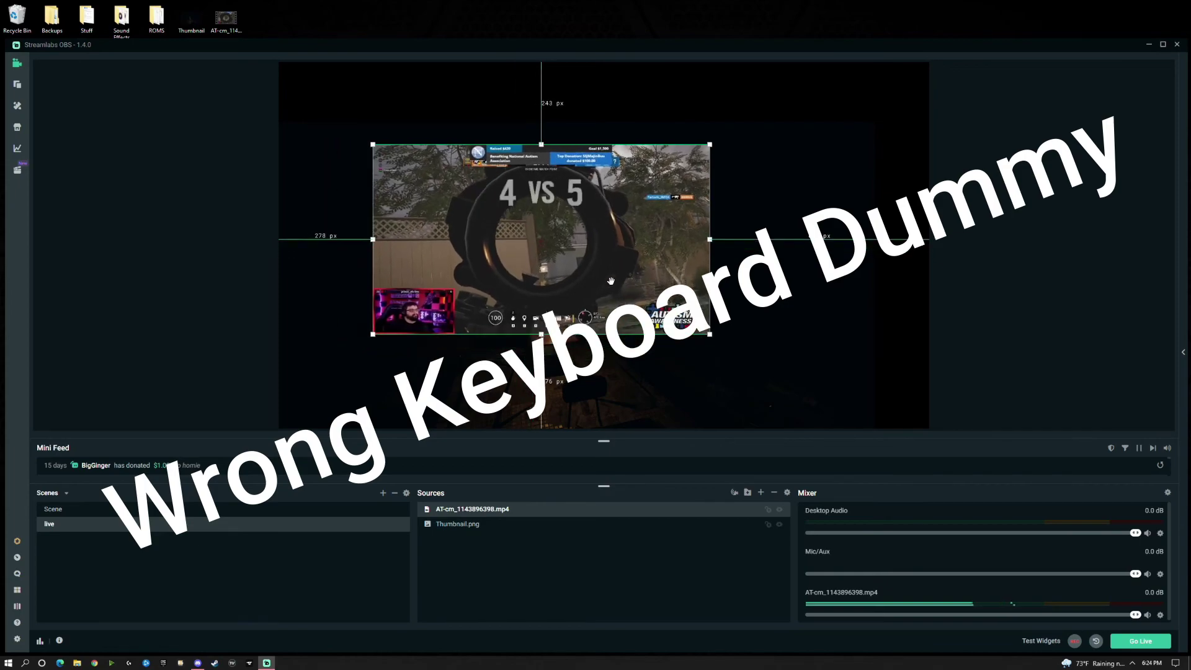
Move the Thumbnail.png image against the canvas's right edge, about 74 px above its bottom.
left_click(813, 284)
left_click_drag(813, 284, 810, 304)
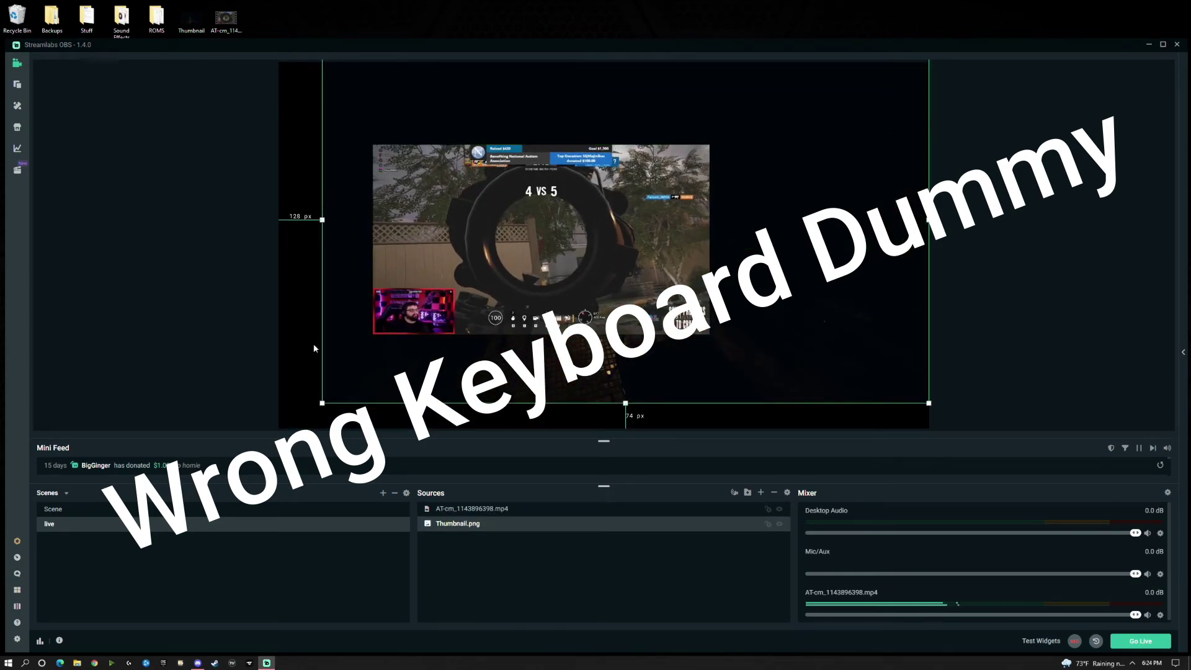
Enlarge the Thumbnail.png image from its lower and side edges until it spans the full canvas width.
left_click_drag(325, 407, 285, 424)
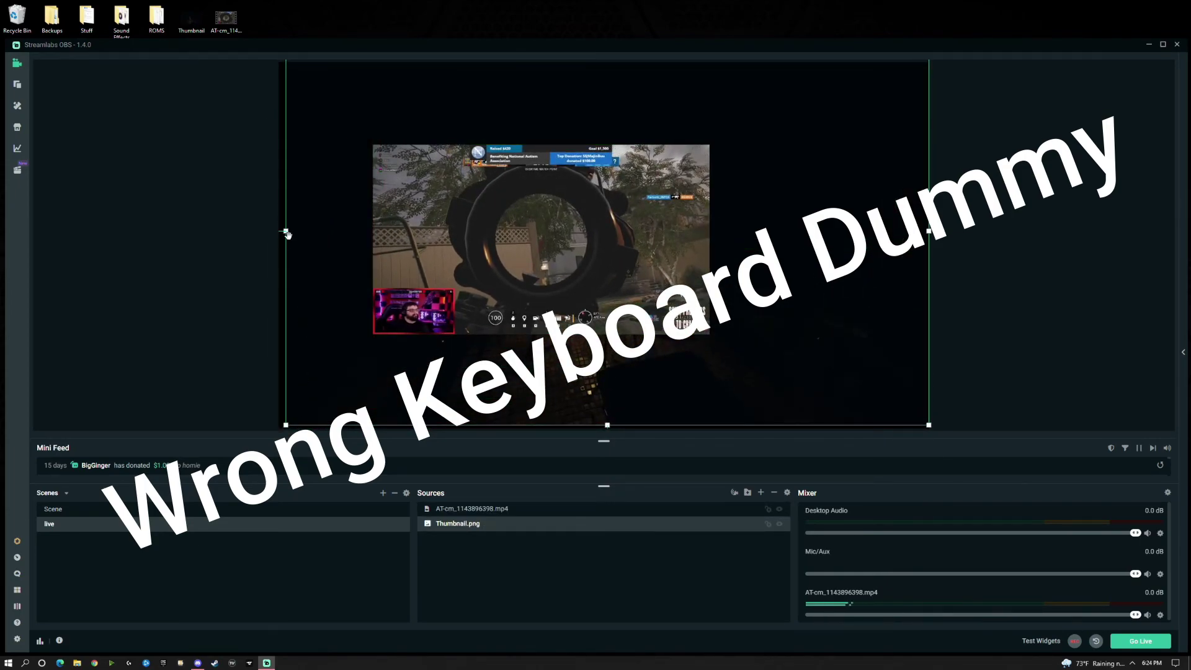
mouse_move(286, 229)
left_mouse_down()
mouse_move(333, 229)
mouse_move(280, 250)
mouse_move(279, 231)
mouse_move(308, 239)
mouse_move(290, 241)
left_mouse_up()
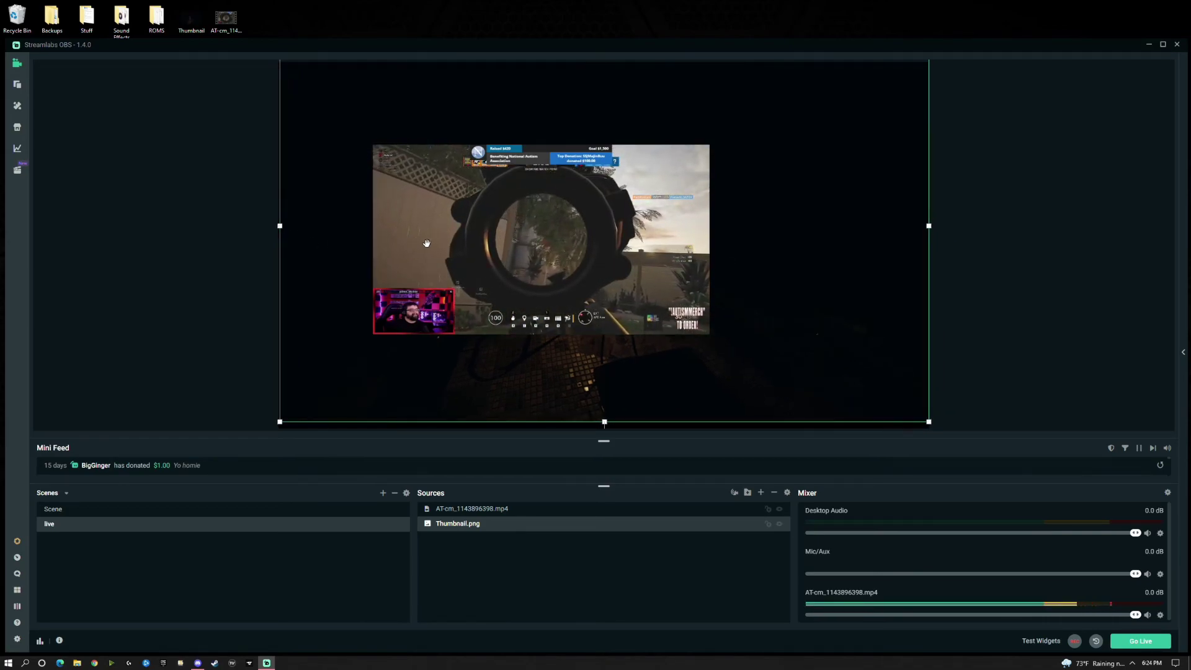
Resize the AT-cm video clip to about 256 px from the canvas's left edge and 302 px from its bottom, and try cropping its left side.
left_click(373, 239)
left_click_drag(373, 239, 364, 325)
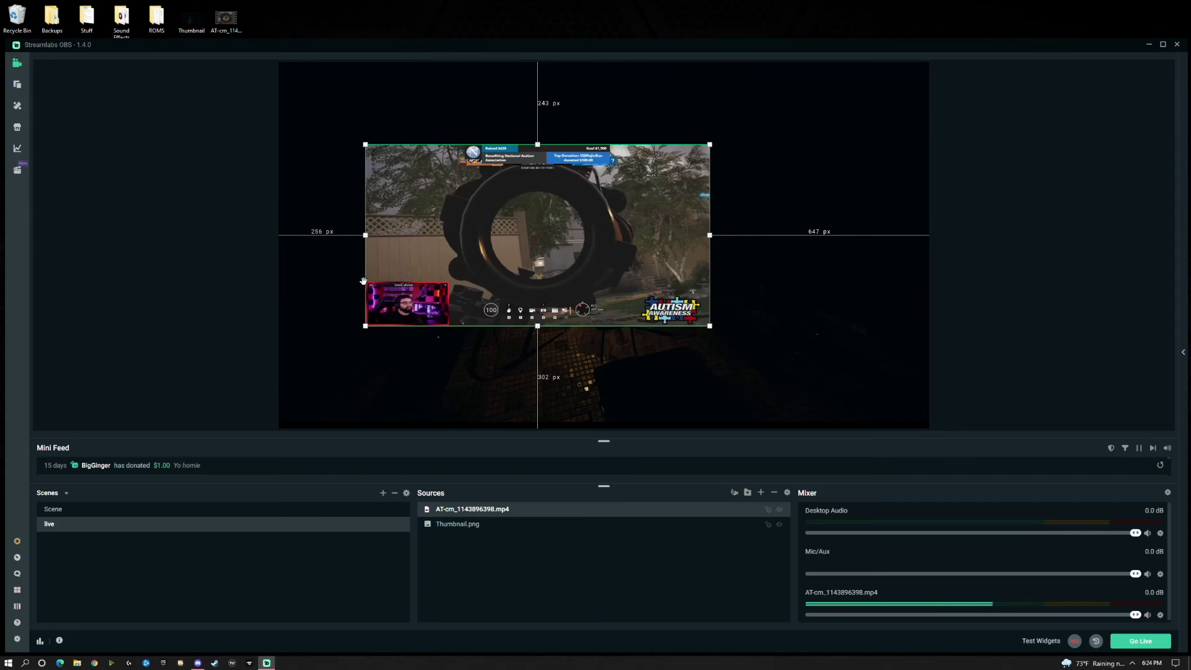
left_click_drag(364, 234, 444, 242)
left_click_drag(465, 245, 366, 273)
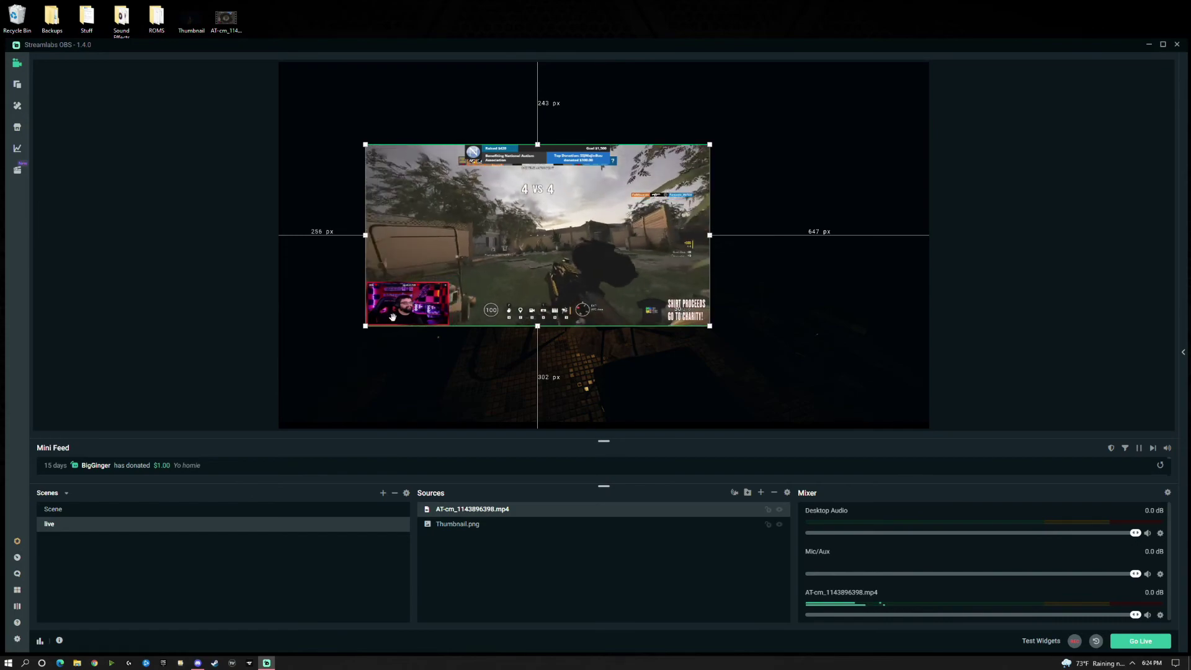
Fit the video clip to the screen and crop it down to the webcam overlay in its bottom-left corner.
right_click(473, 250)
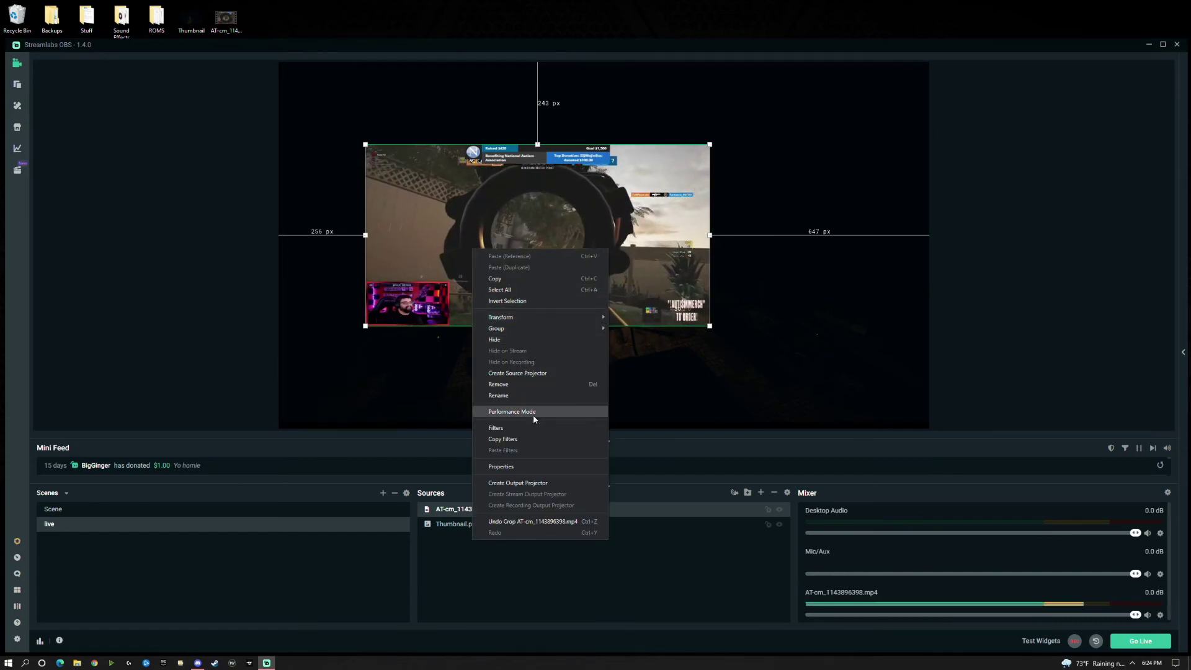
mouse_move(531, 317)
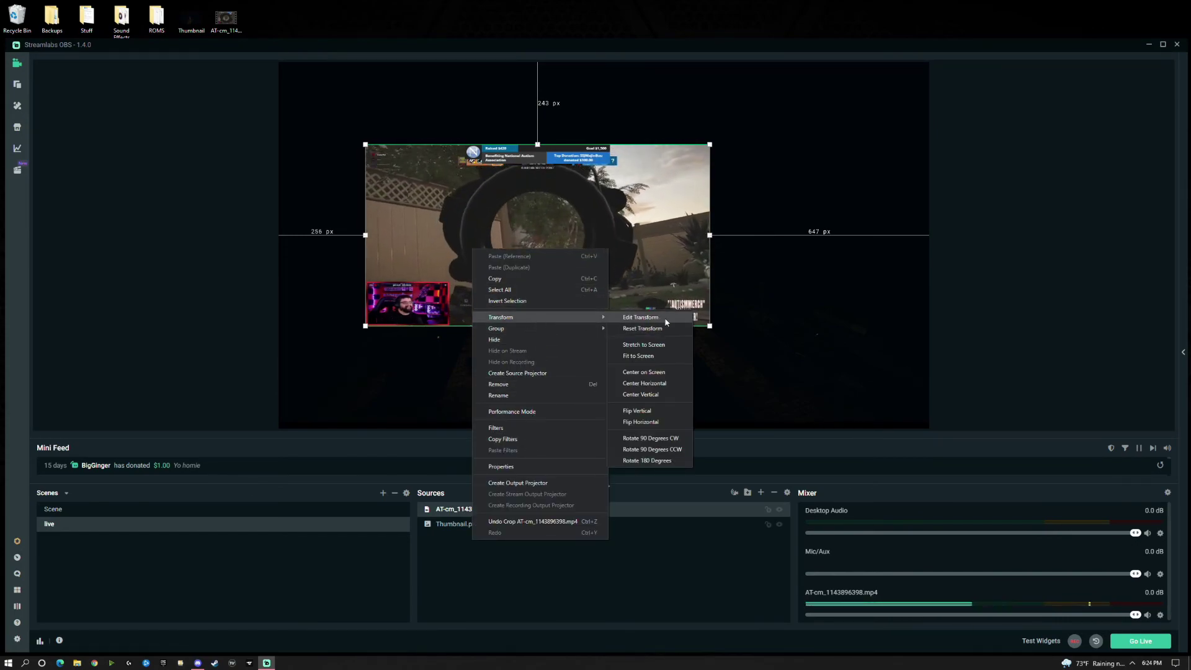
left_click(664, 354)
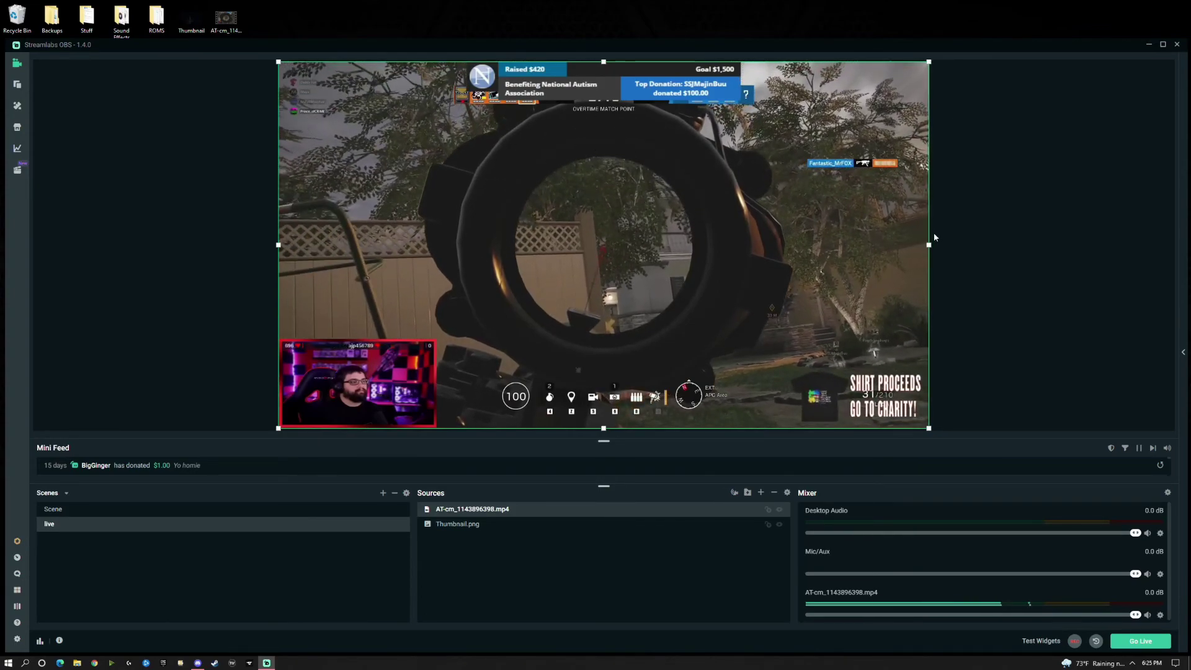
left_click_drag(929, 245, 437, 279)
left_click_drag(357, 62, 326, 336)
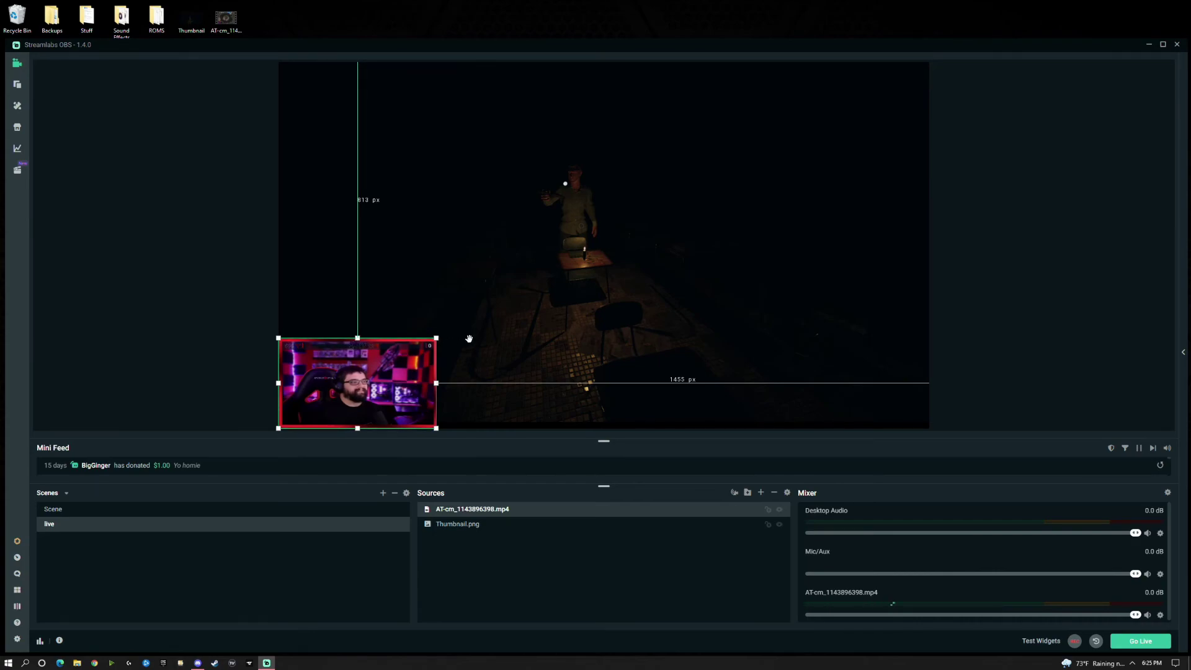
Widen the clip's crop back to nearly its full frame, and shrink the clip to about 267 px from the canvas's left edge and 193 px from its top.
left_click_drag(436, 339, 926, 367)
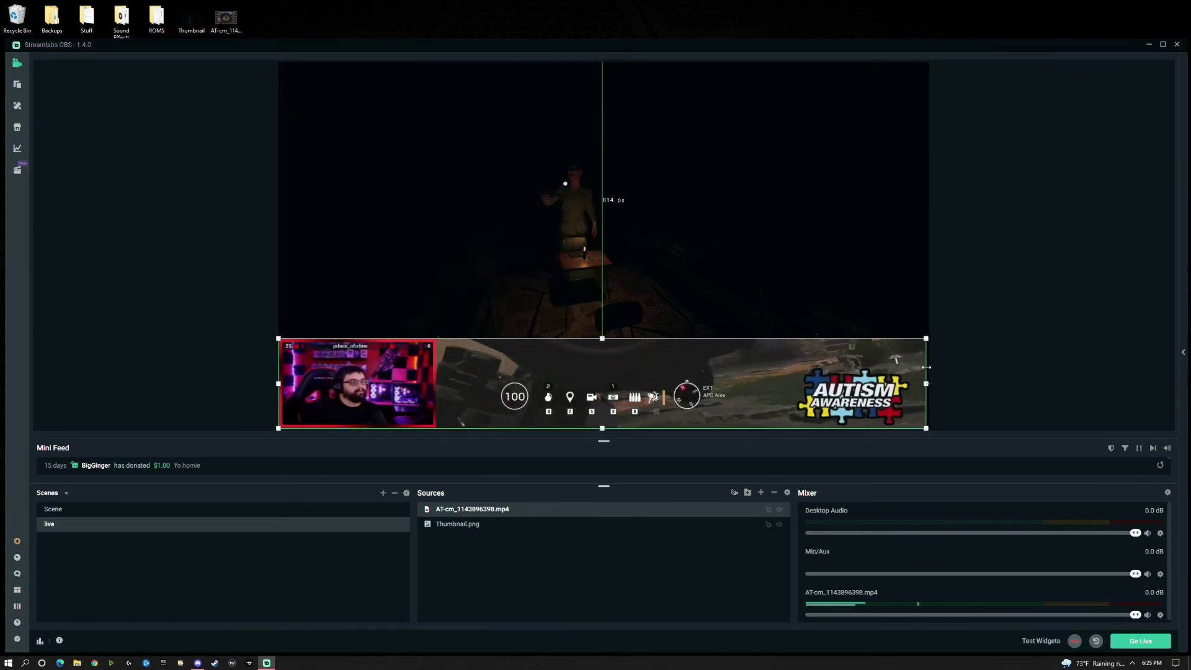
left_click_drag(602, 339, 281, 107)
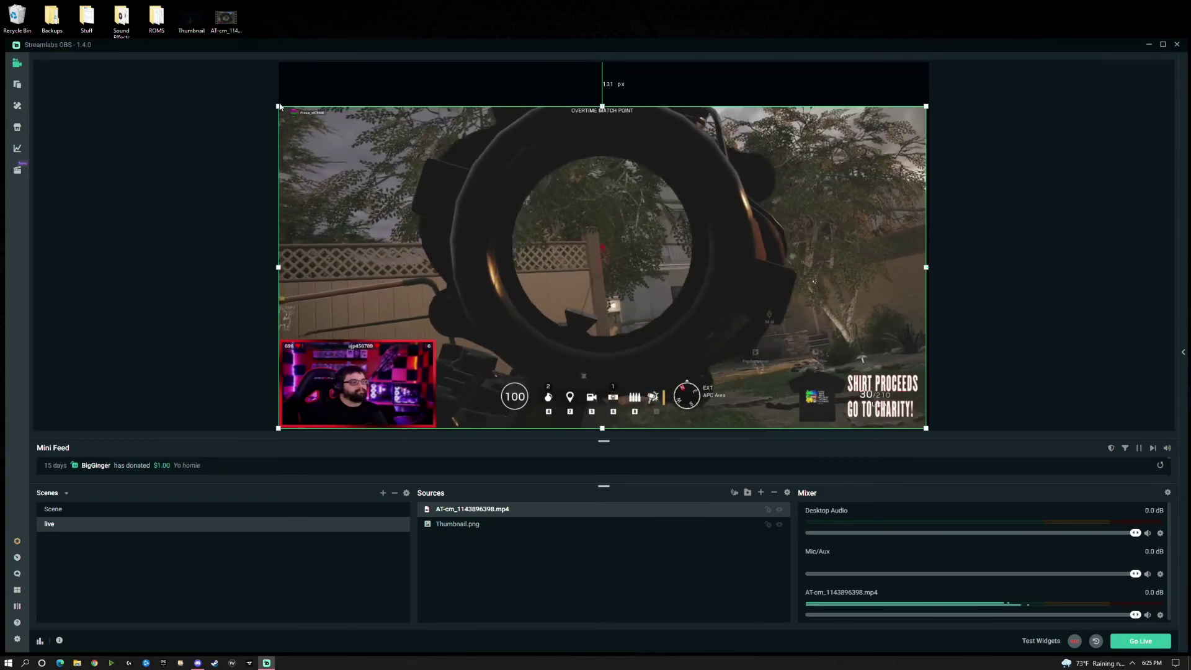
left_click_drag(285, 110, 505, 192)
left_click(506, 197)
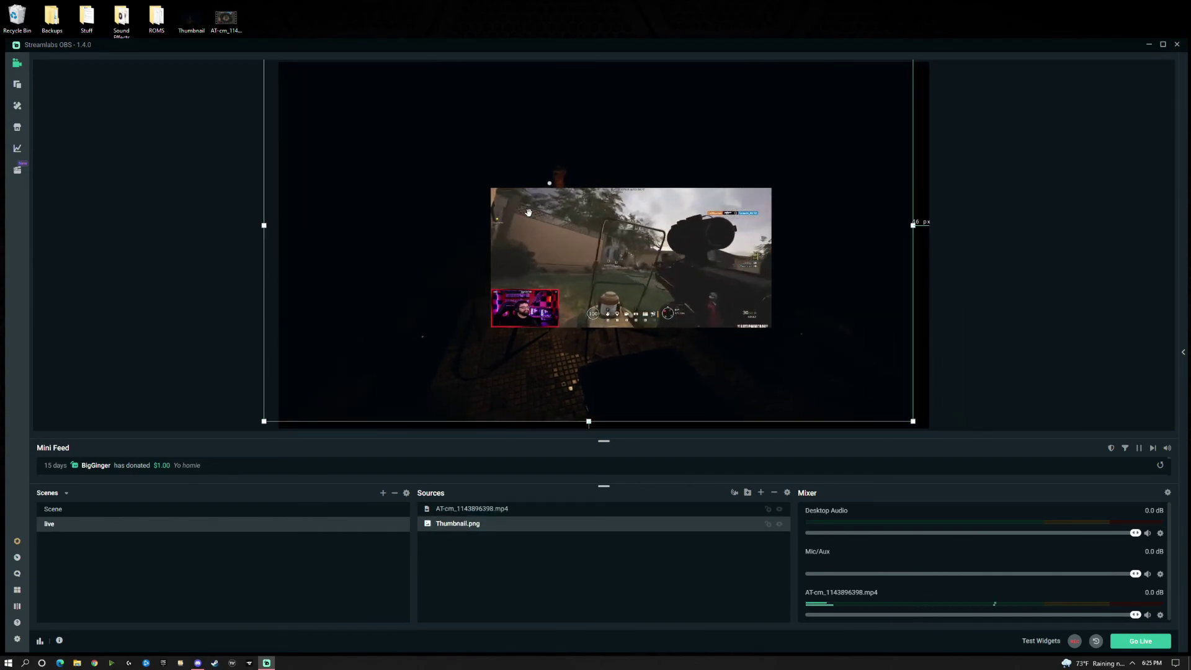
left_click(492, 188)
left_click_drag(493, 188, 397, 127)
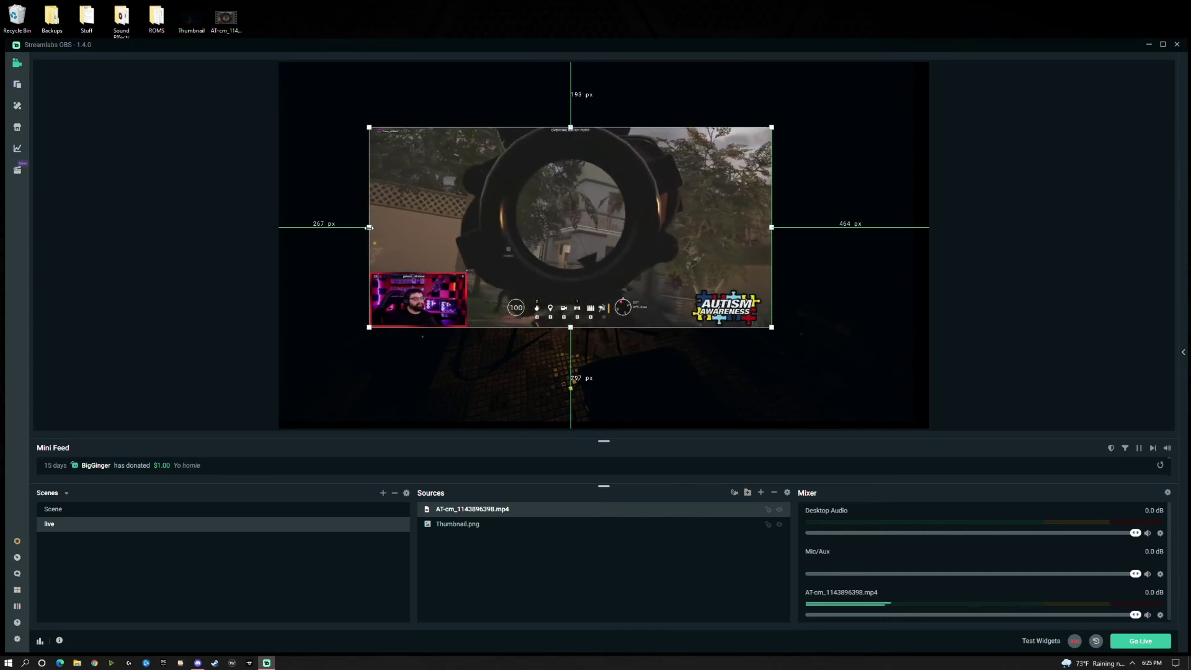
Adjust the clip's crop along its sides and top, placing it about 391 px from the canvas's left edge and 163 px from its top.
left_click_drag(369, 227, 546, 242)
left_click_drag(749, 248, 408, 264)
left_click_drag(603, 145, 599, 117)
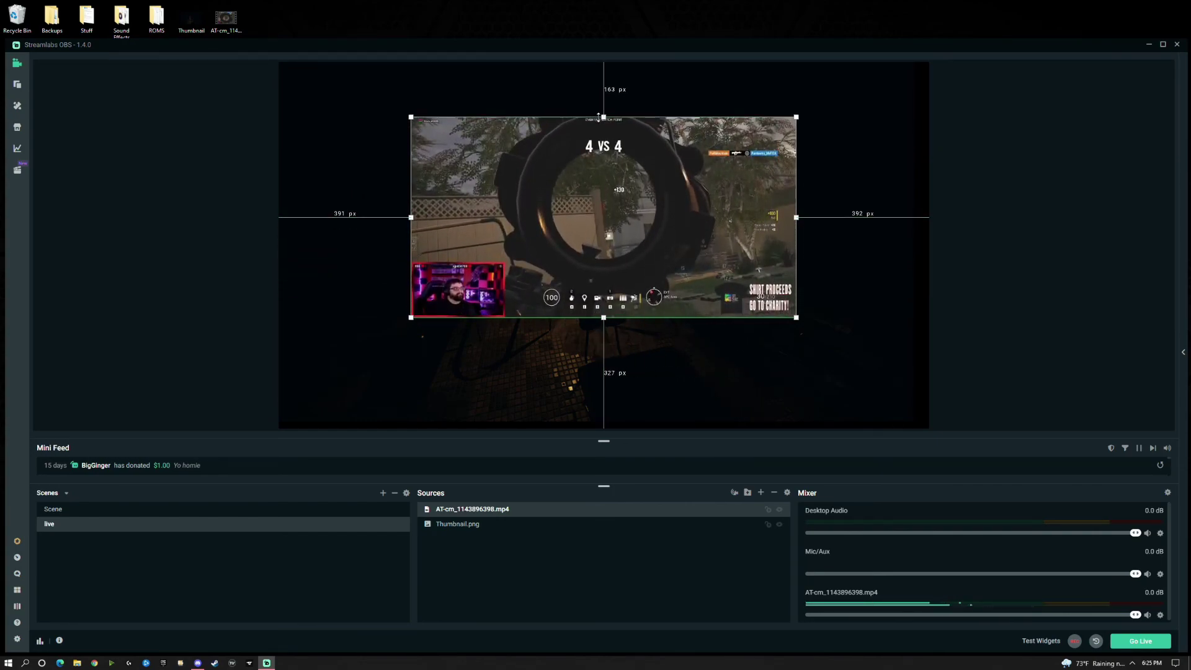
Enlarge and stretch the clip until it is about 245 px from the canvas's left edge, and shift Thumbnail.png down to the canvas's bottom edge.
mouse_move(411, 217)
left_mouse_down()
mouse_move(576, 232)
mouse_move(390, 253)
mouse_move(412, 219)
mouse_move(472, 222)
mouse_move(389, 220)
left_mouse_up()
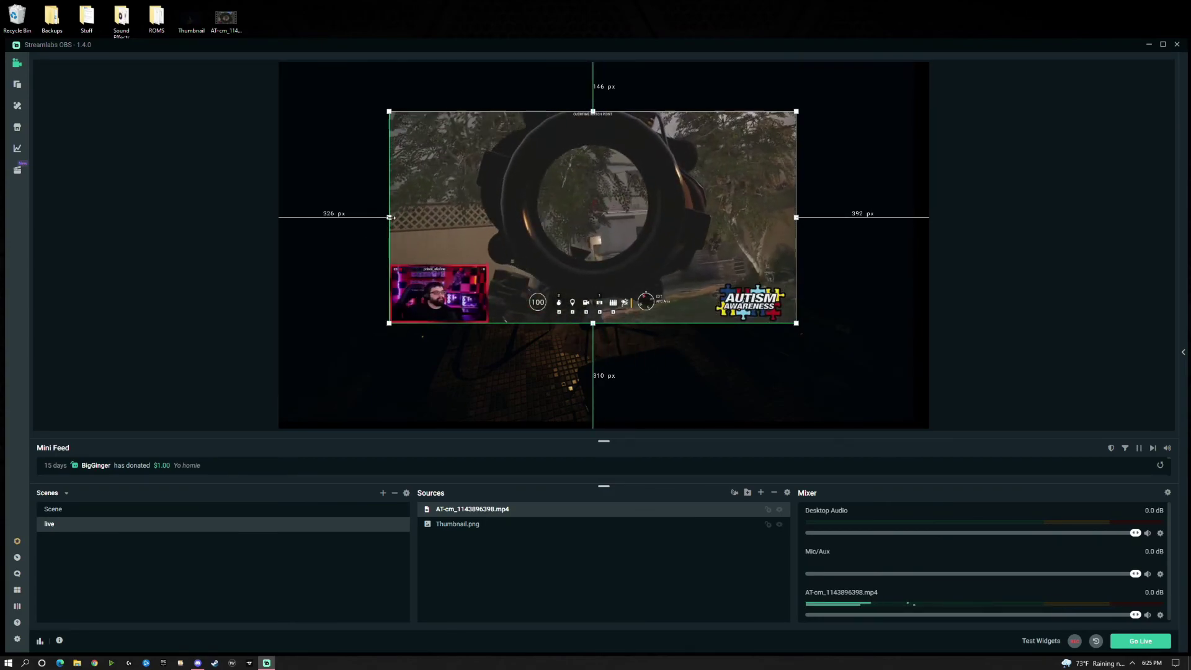
left_click_drag(391, 217, 361, 218)
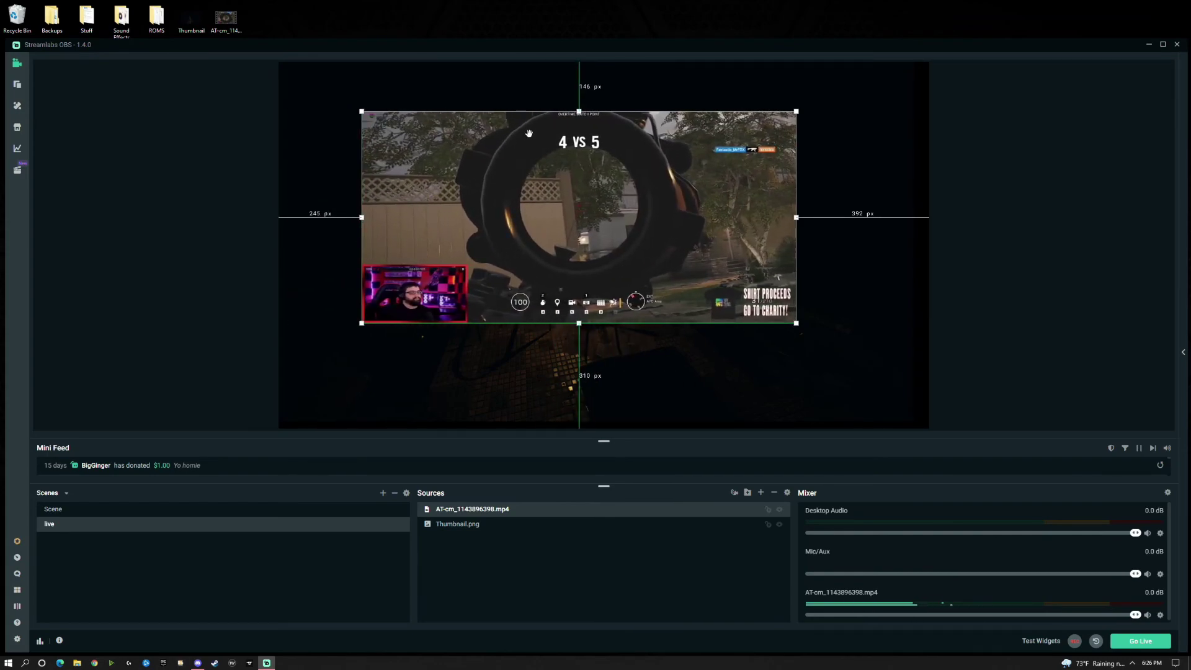
mouse_move(579, 111)
left_mouse_down()
mouse_move(579, 194)
mouse_move(578, 109)
left_mouse_up()
left_click_drag(362, 217, 317, 250)
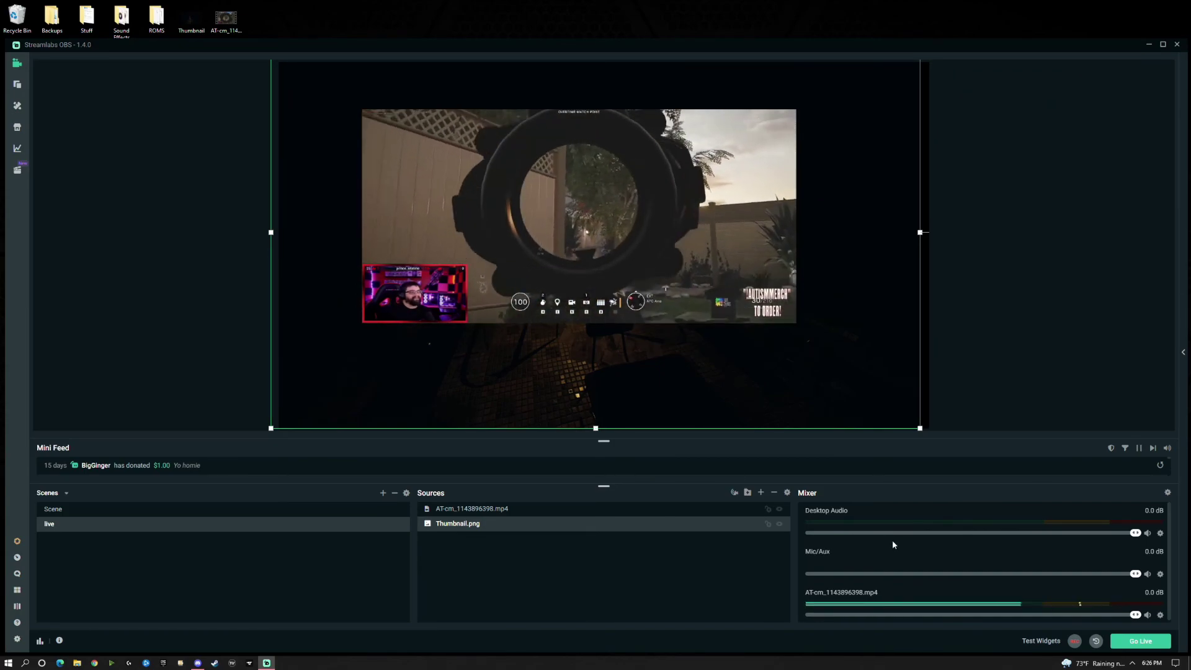
scroll(892, 539, "down", 1)
mouse_move(1138, 616)
left_mouse_down()
mouse_move(899, 613)
mouse_move(1141, 619)
left_mouse_up()
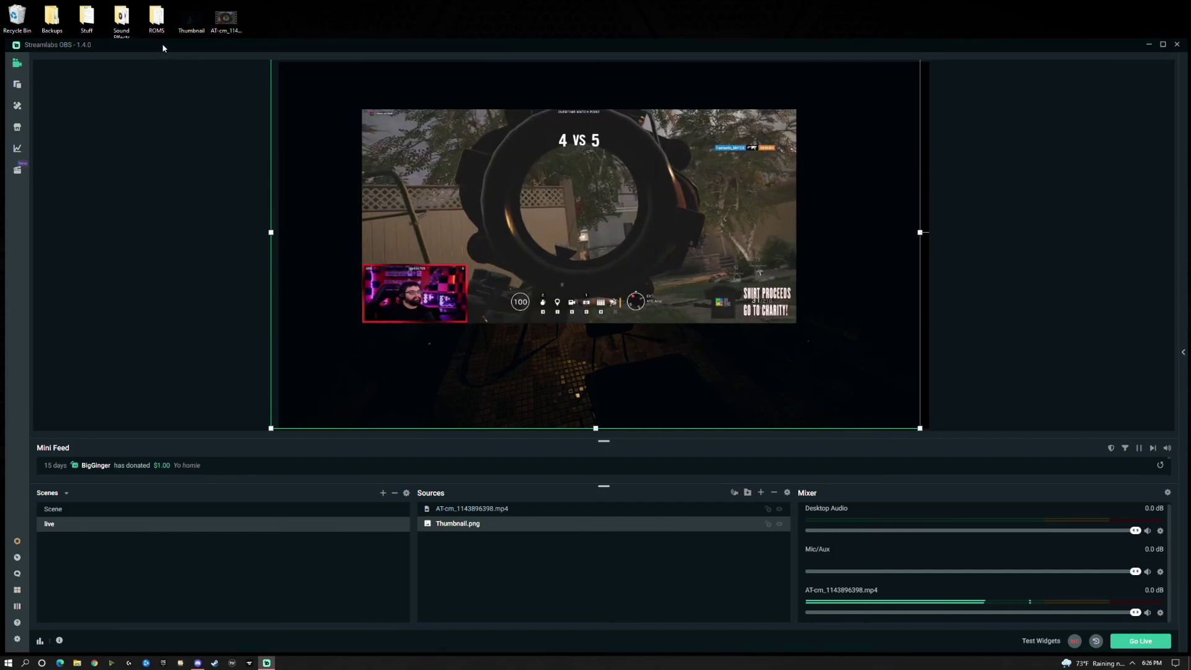
left_click_drag(161, 45, 158, 47)
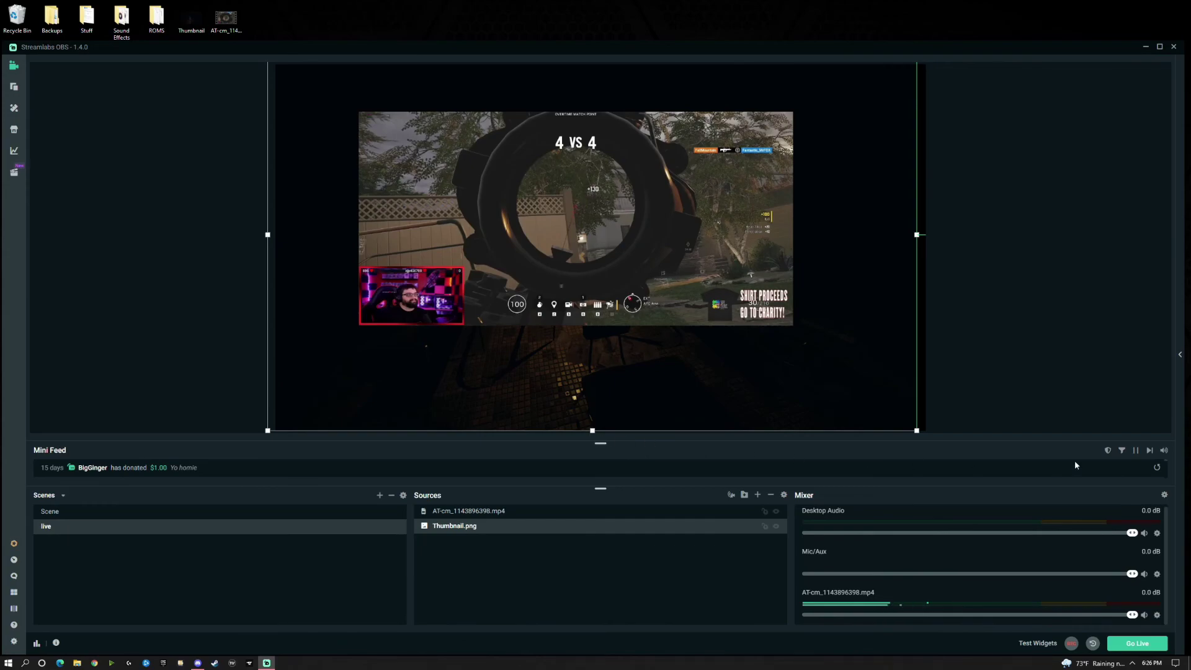
Add an Alertbox widget to the live scene as a new source named Alertbox.
left_click(757, 495)
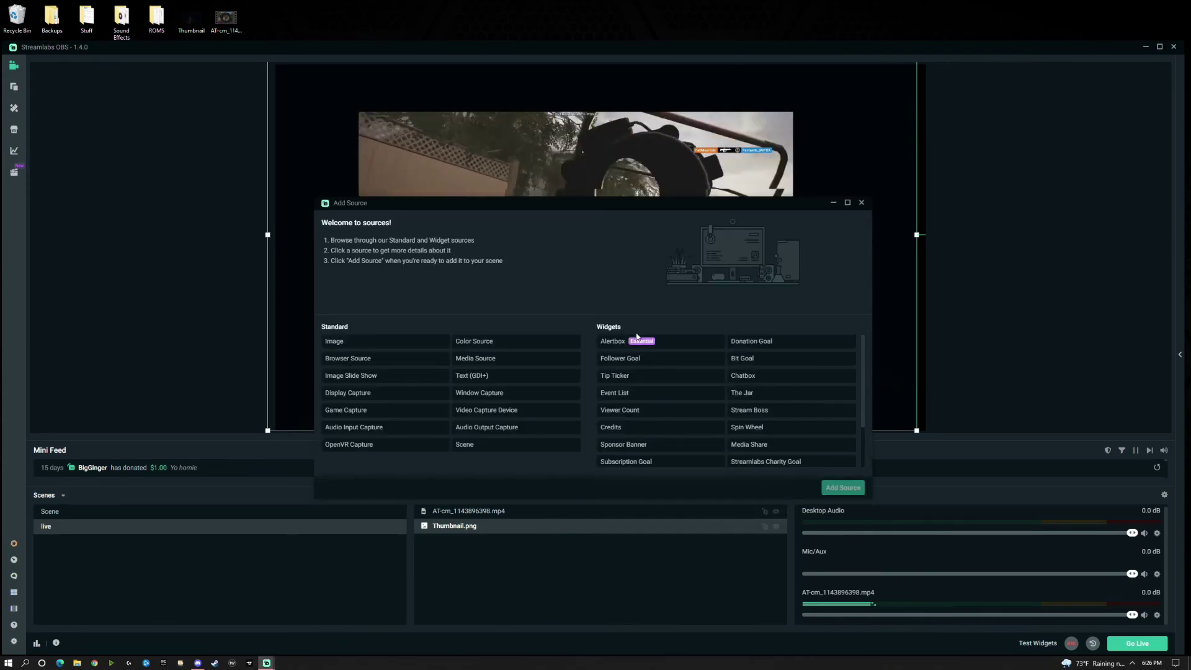
left_click(638, 339)
left_click(843, 487)
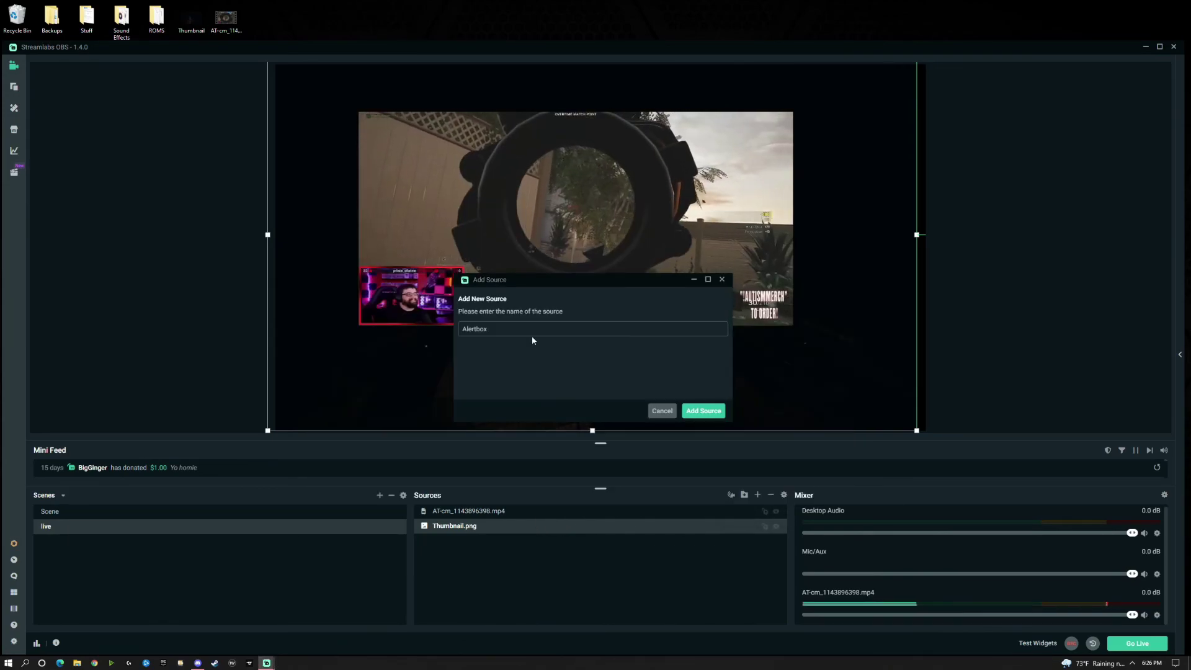
left_click(708, 411)
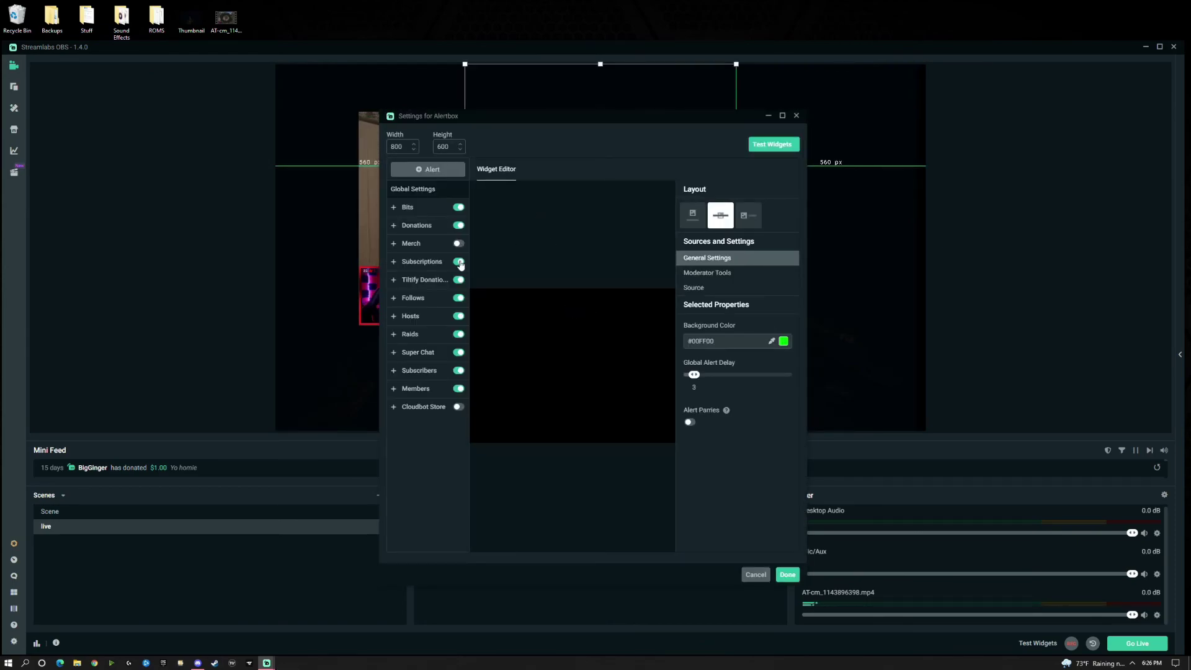
Set the Alertbox layout to image above text, refresh the cache of its current page, and close its settings.
left_click_drag(477, 120, 480, 97)
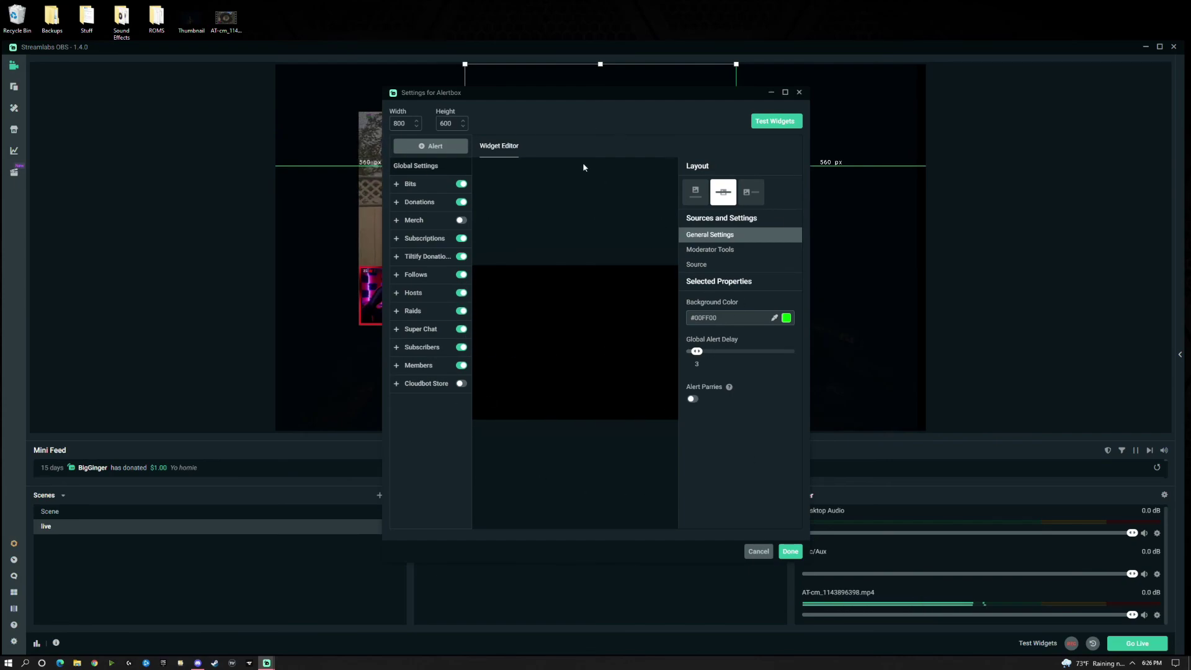
left_click_drag(475, 93, 473, 137)
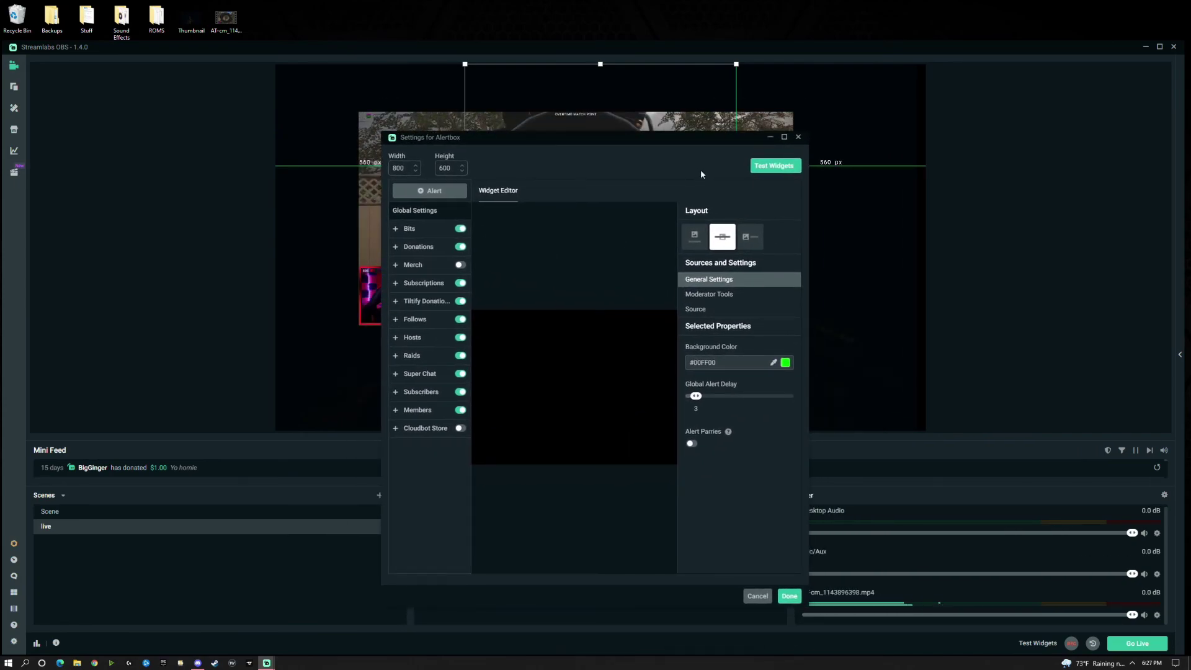
left_click(694, 237)
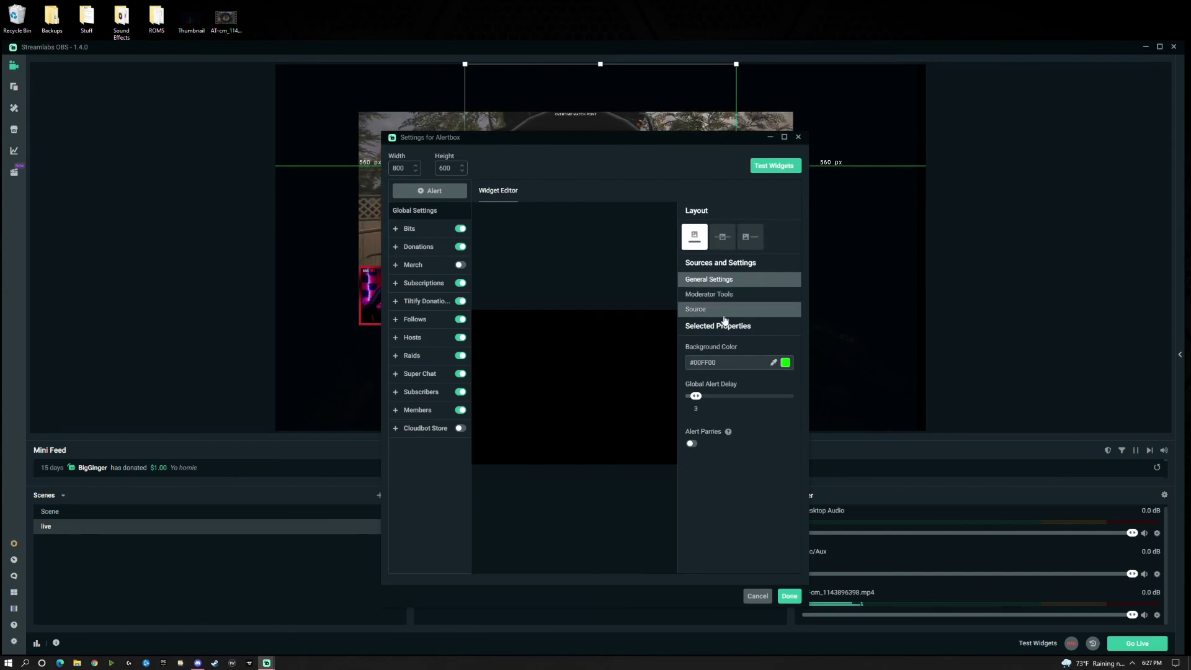
left_click(697, 309)
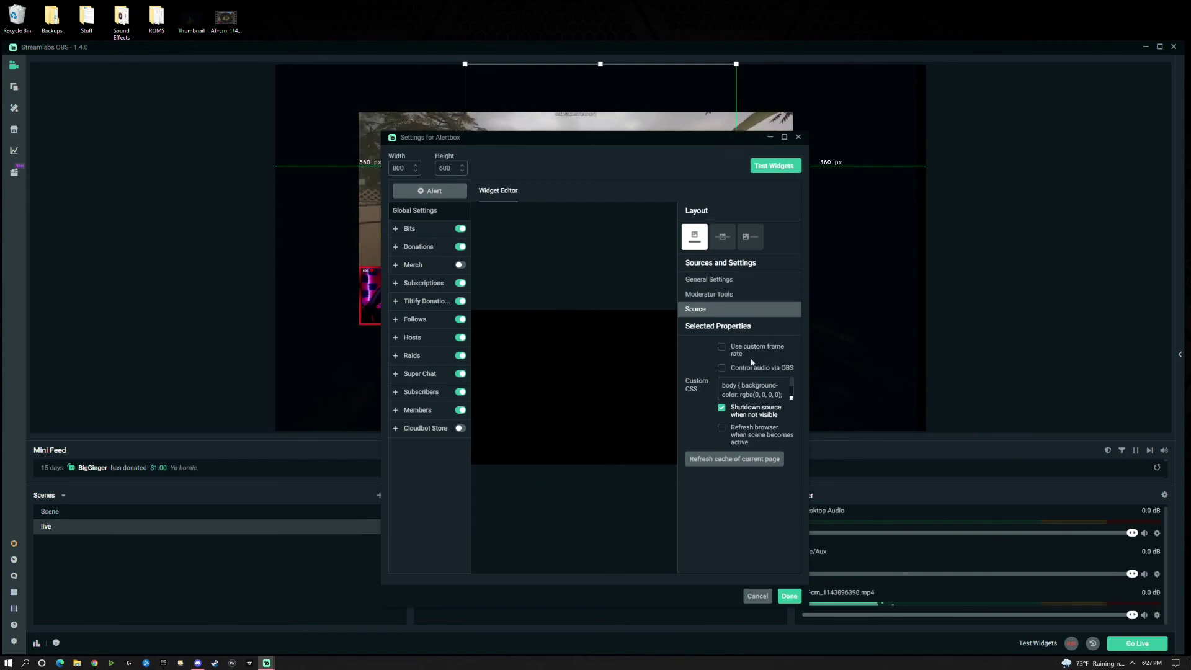
left_click(723, 462)
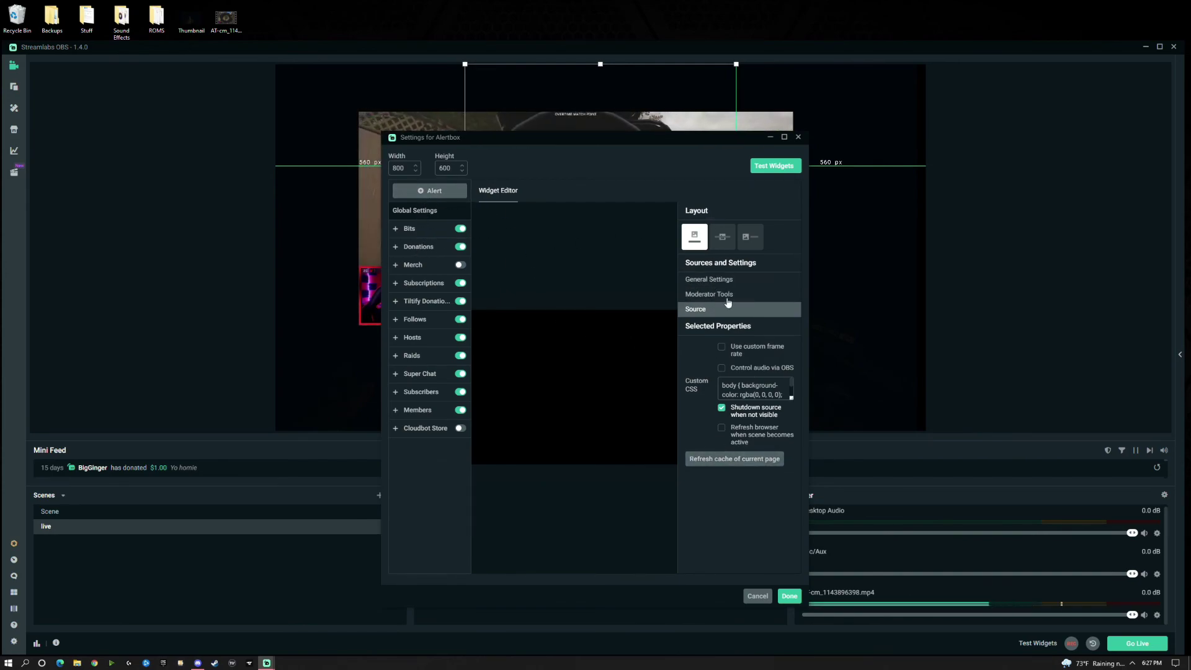
left_click(798, 137)
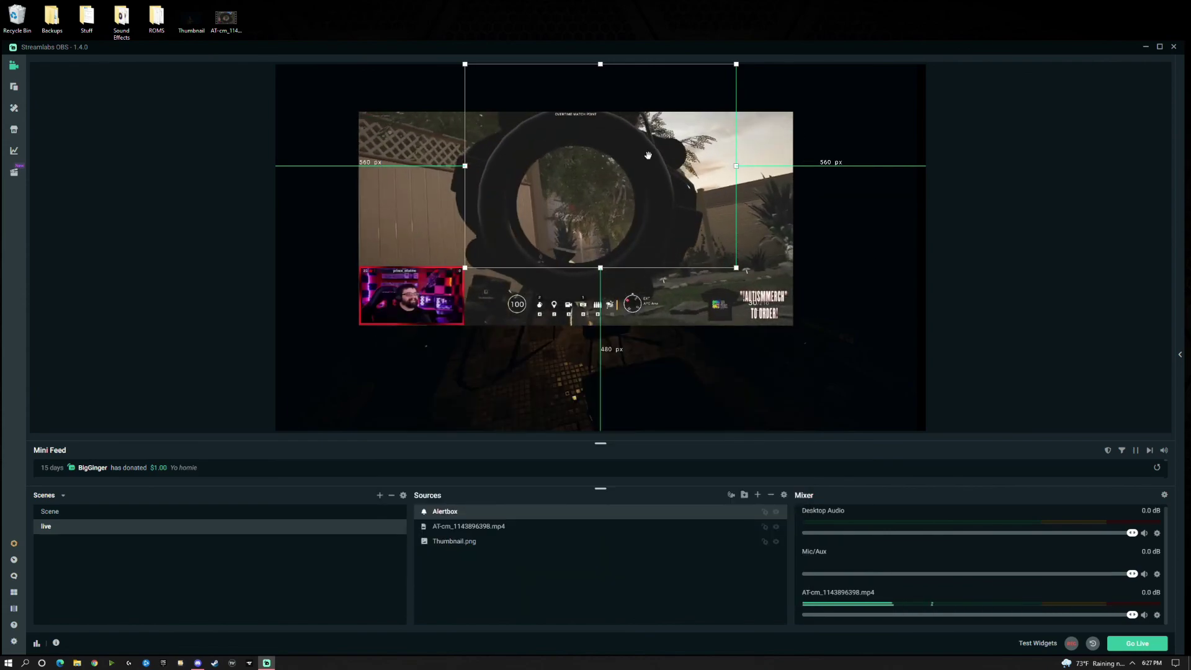
Move the Alertbox into the canvas's bottom-right corner and run the Follow and Subscription test alerts.
left_click_drag(620, 215, 617, 225)
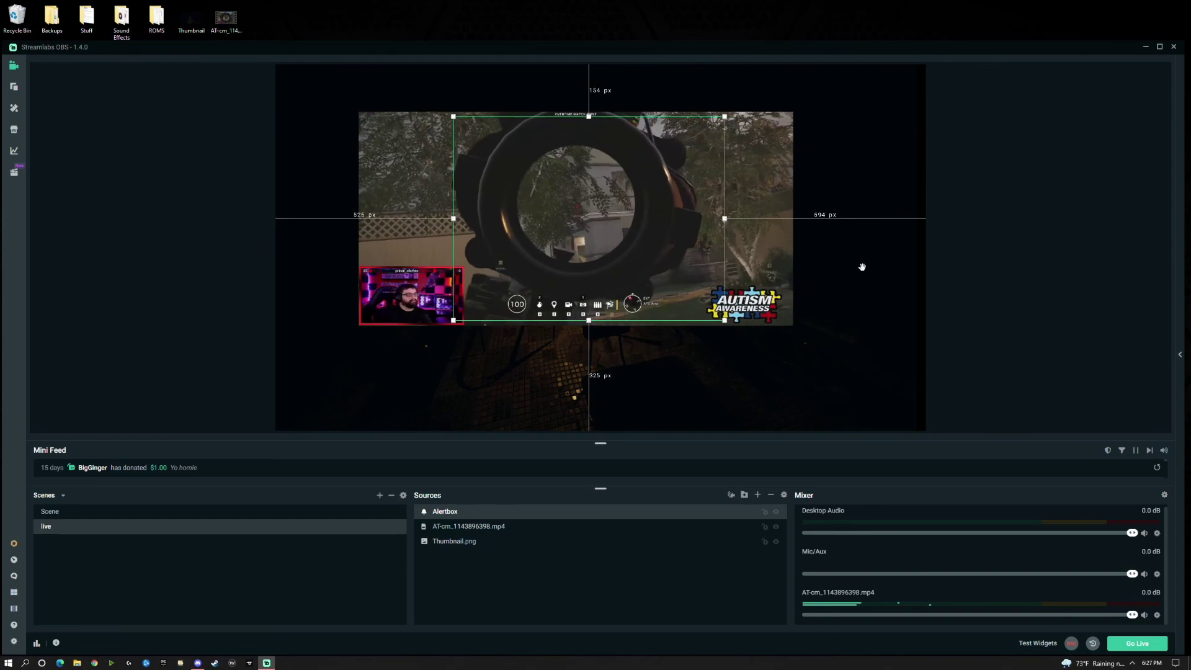
left_click_drag(638, 224, 840, 333)
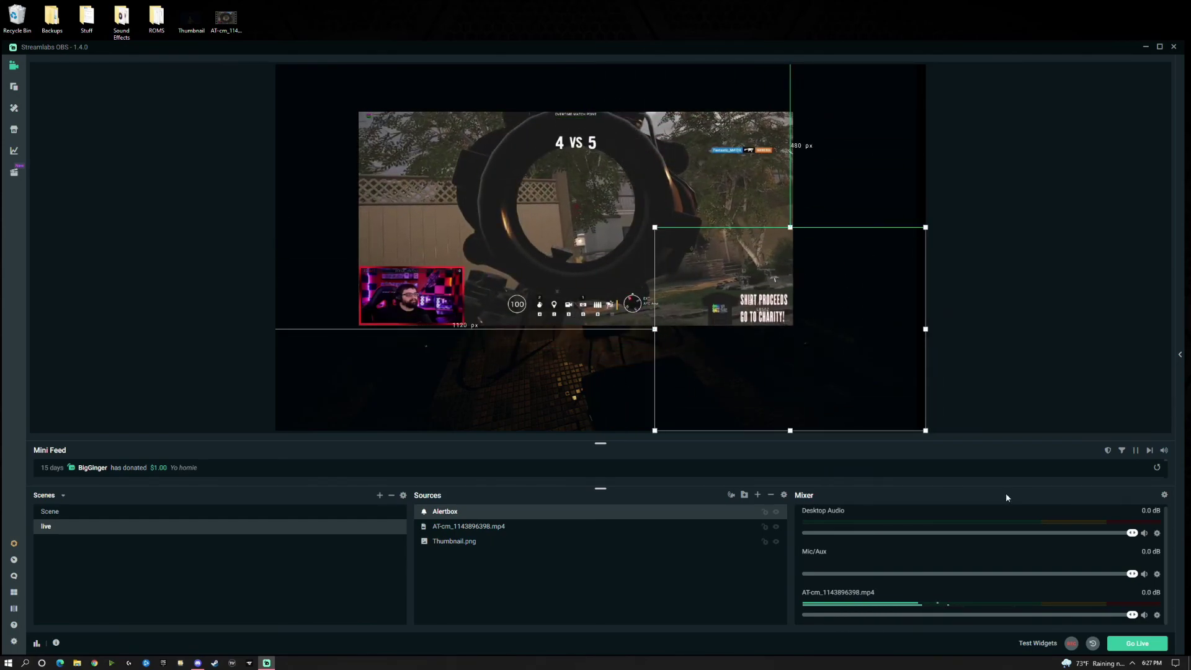
left_click(1044, 644)
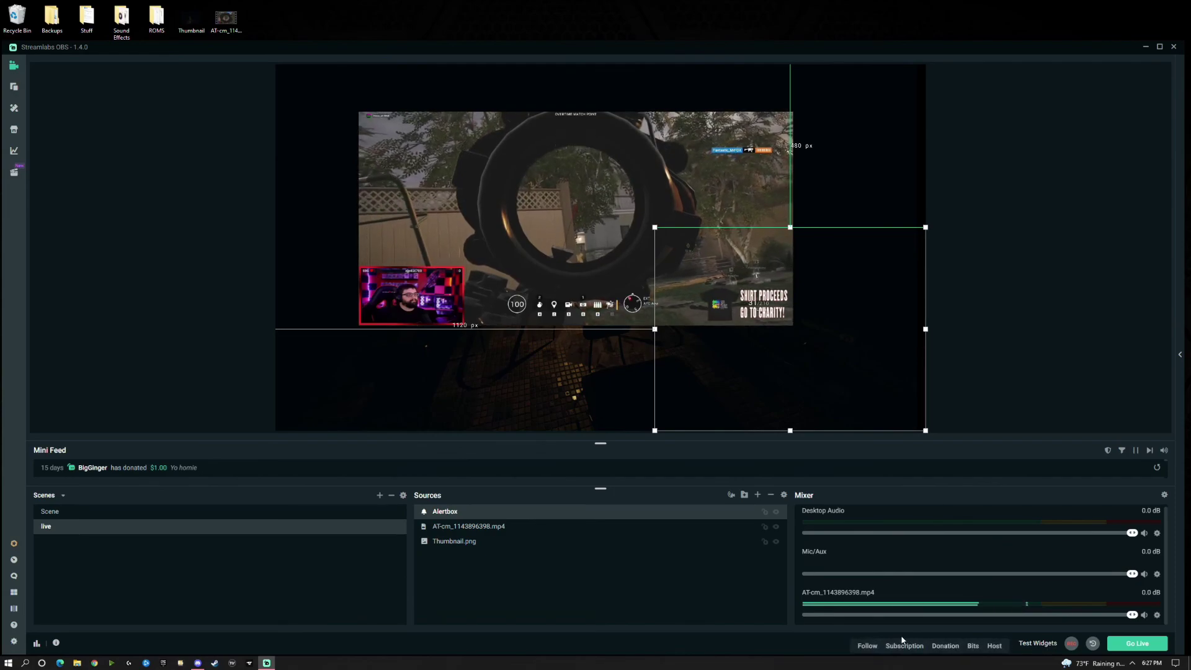
left_click(869, 647)
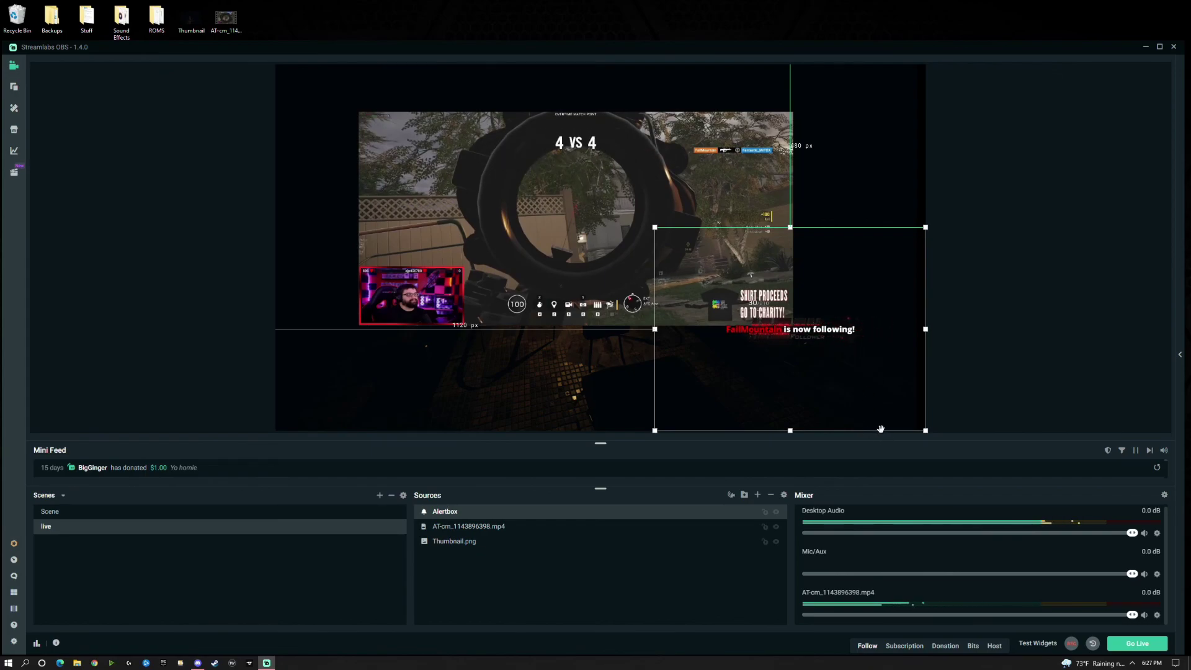
left_click(906, 646)
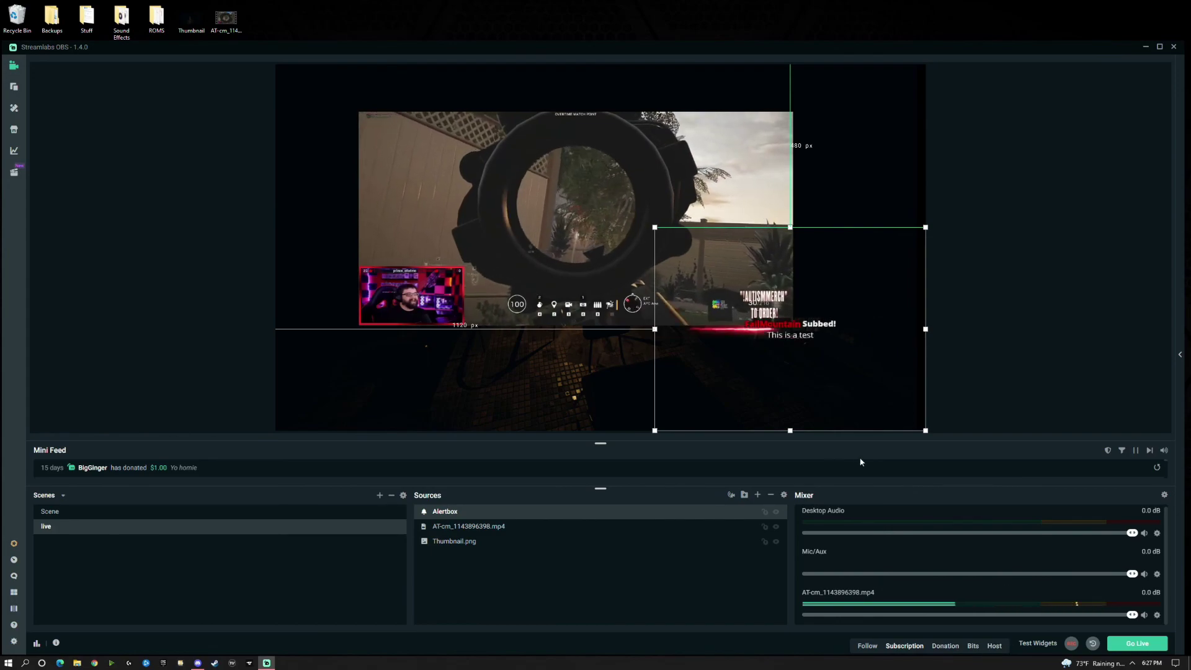
Clear the source selection in the preview and close Streamlabs OBS.
mouse_move(655, 227)
left_mouse_down()
mouse_move(469, 105)
mouse_move(664, 229)
left_mouse_up()
left_click_drag(825, 404, 647, 379)
left_click(633, 320)
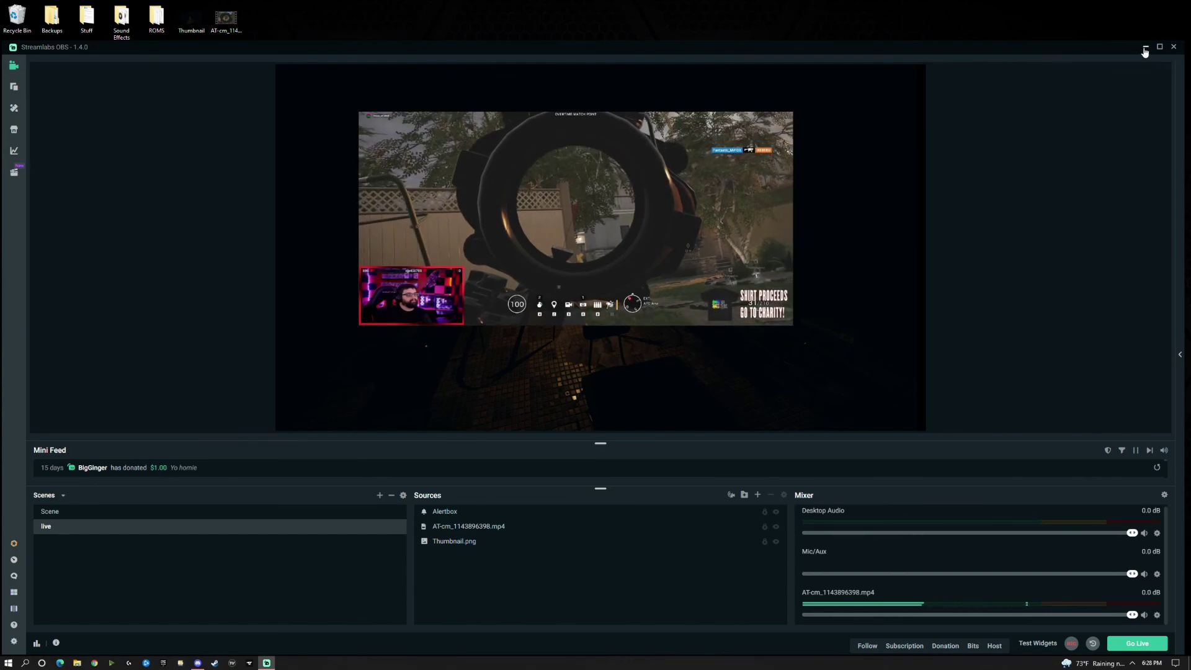
left_click(1173, 49)
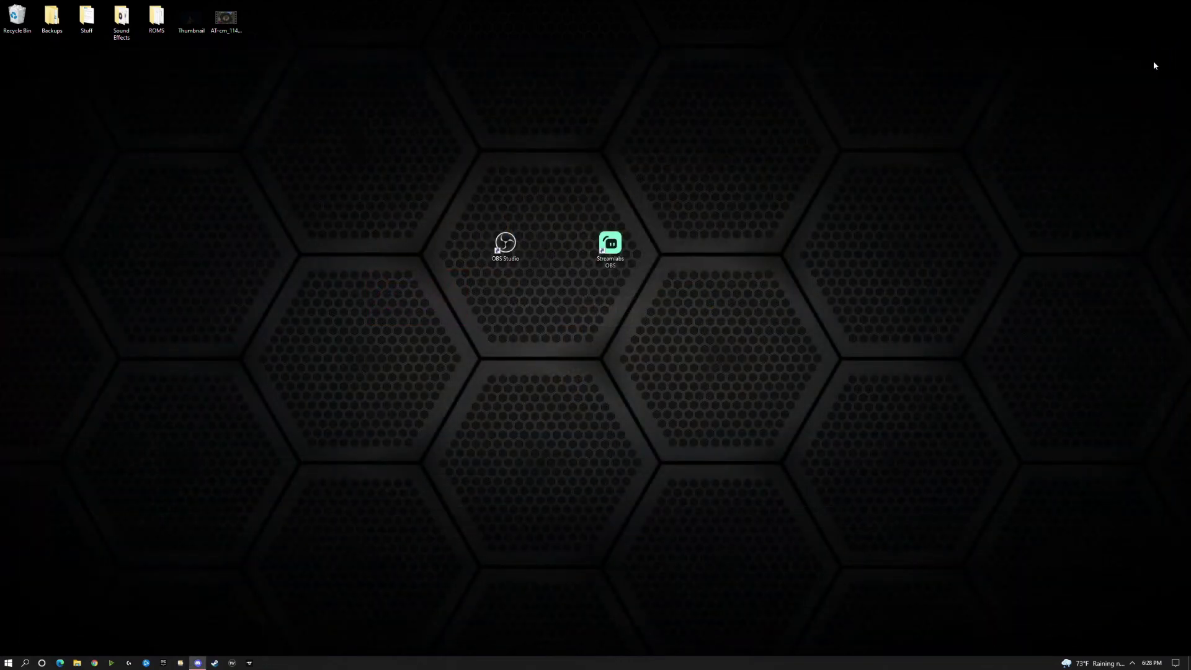